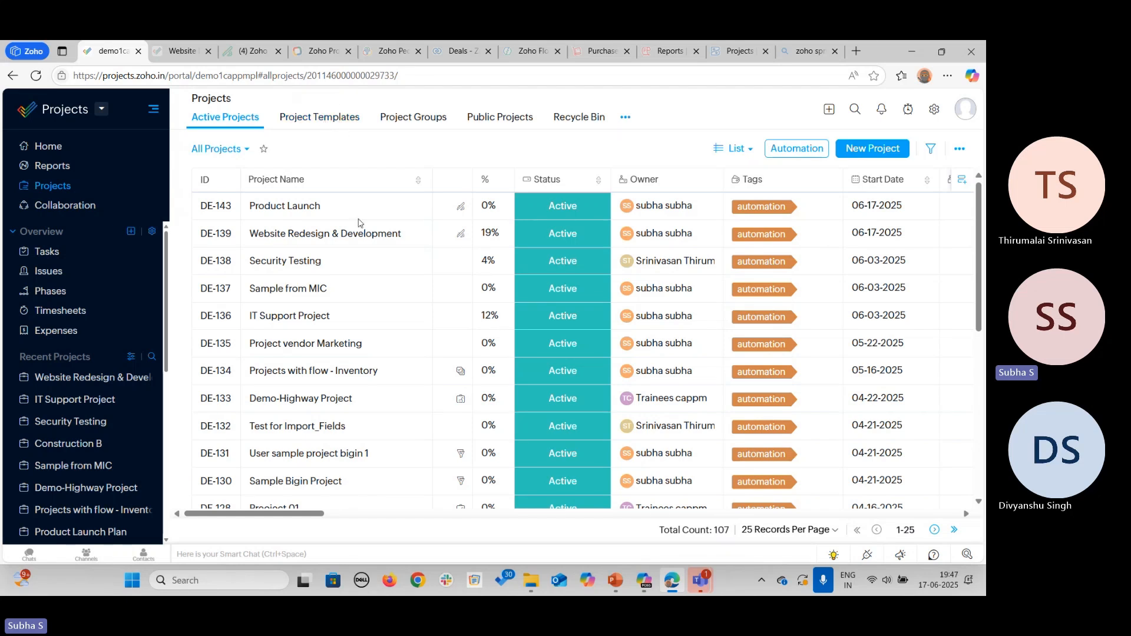
Step: Open the Website Redesign & Development project and view its list of phases
mouse_move(402, 244)
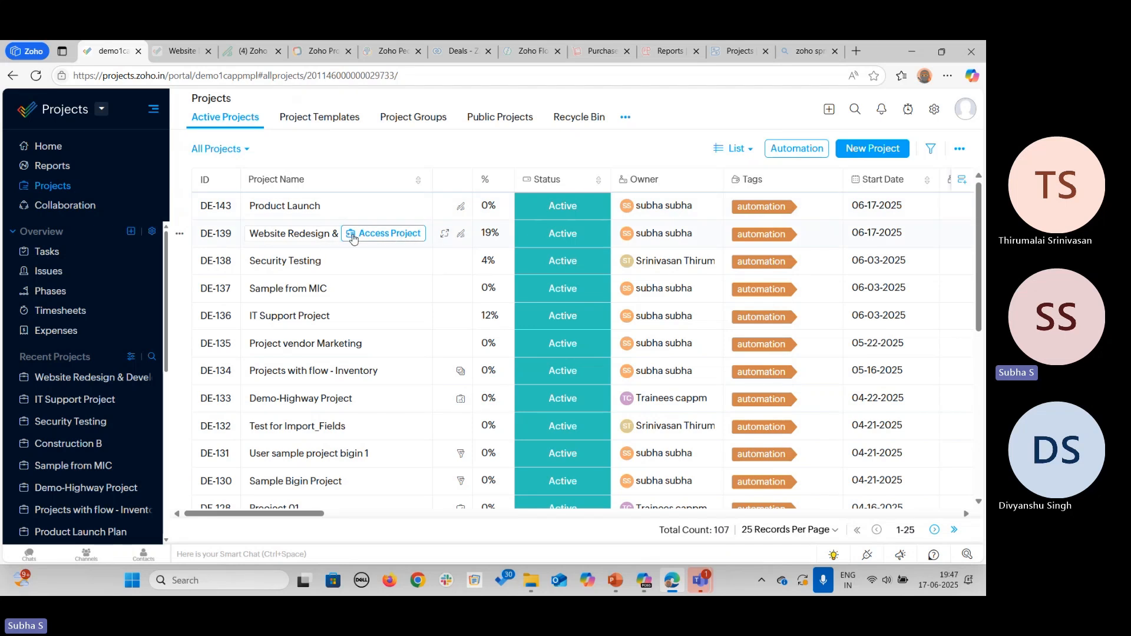
left_click(388, 233)
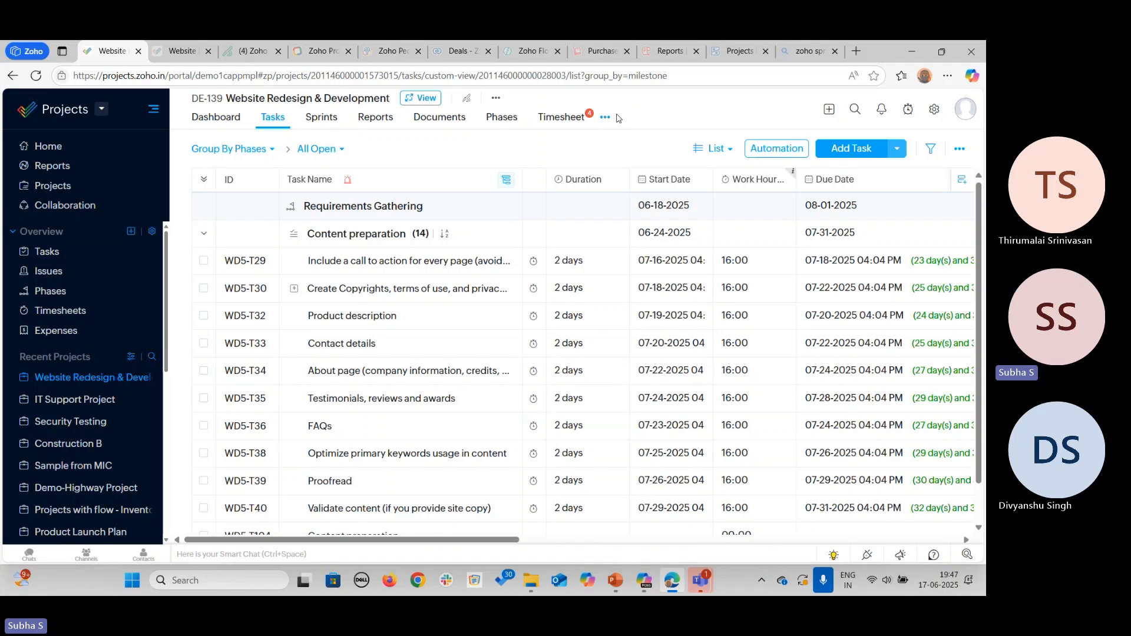
left_click(496, 120)
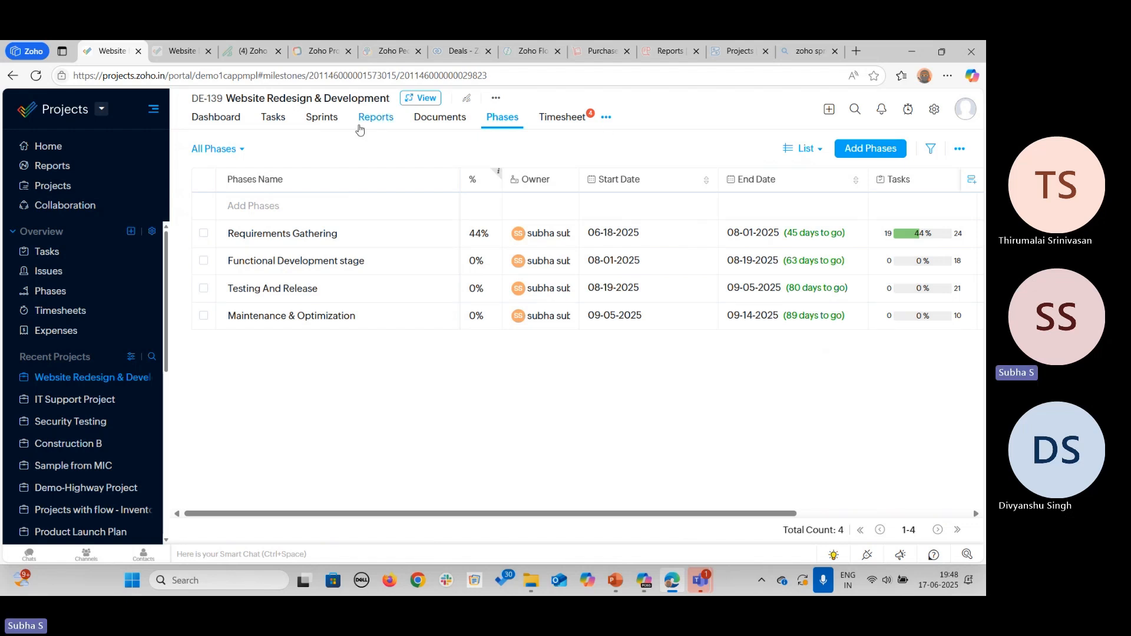
Step: Return to the project's tasks and collapse the Content preparation task list to review the phase and task list structure
left_click(283, 121)
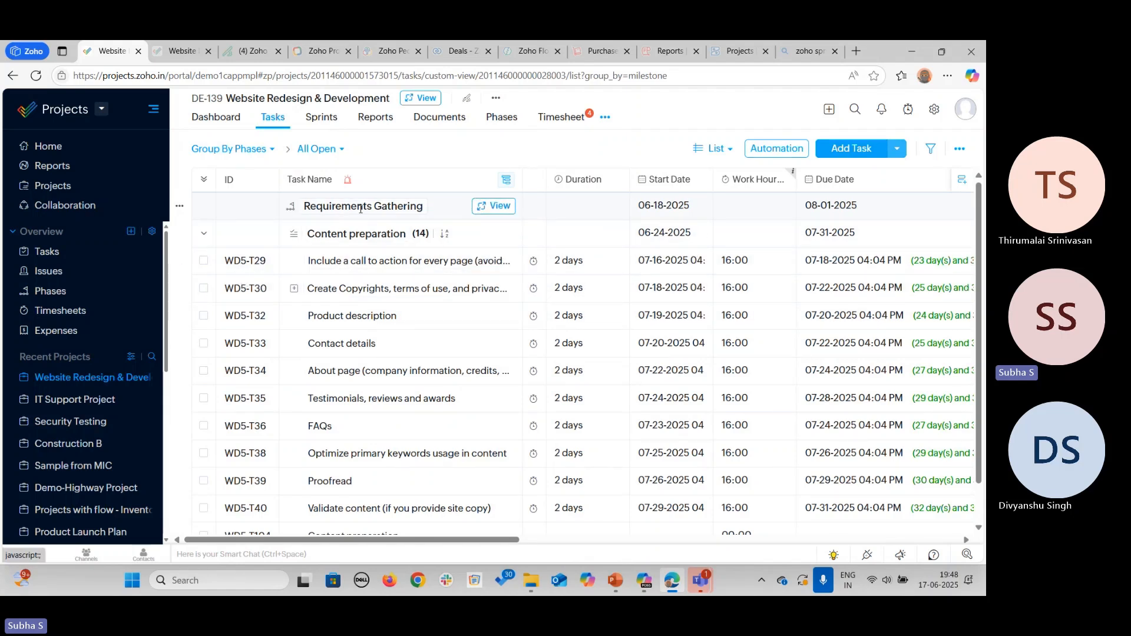
left_click(204, 234)
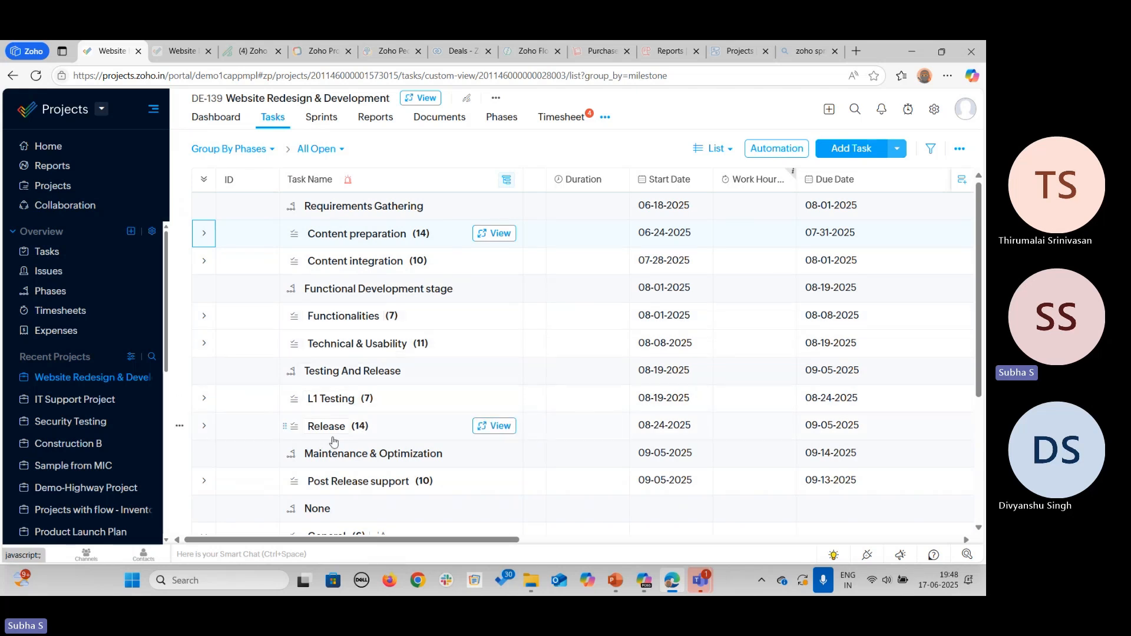
scroll(366, 425, "down", 4)
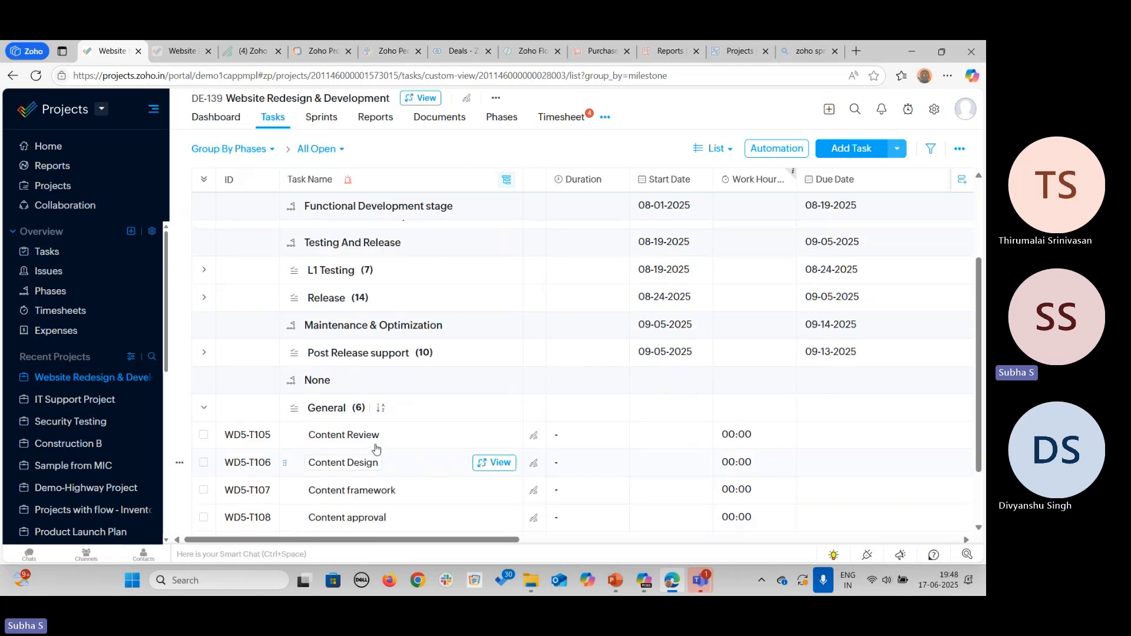
scroll(378, 428, "up", 4)
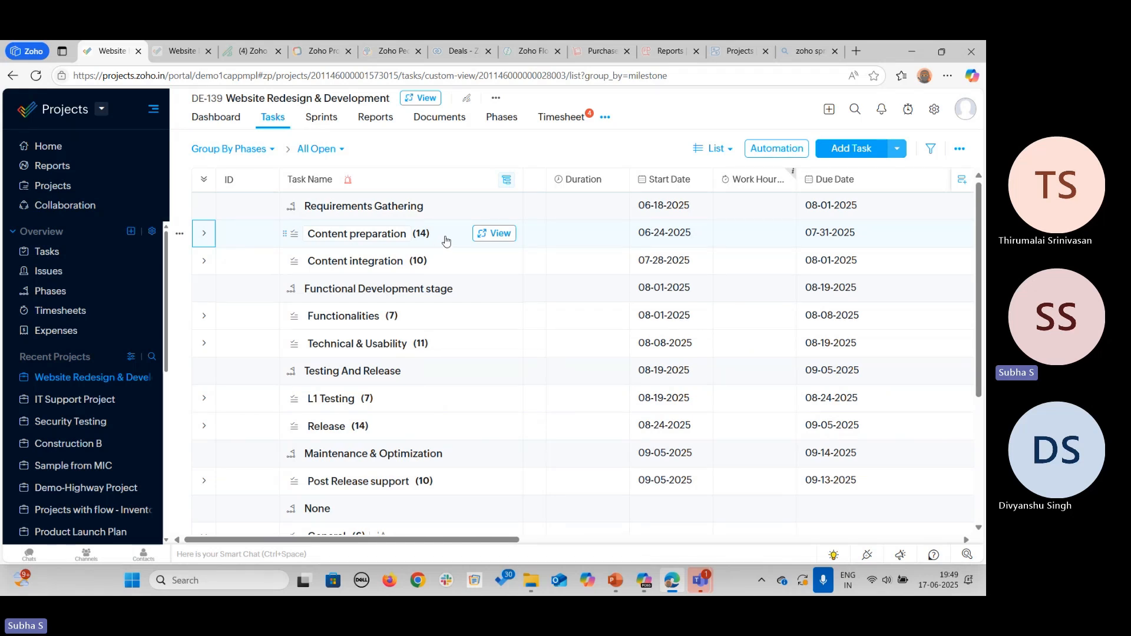
Step: Expand the Content preparation task list and look through its tasks
left_click(203, 237)
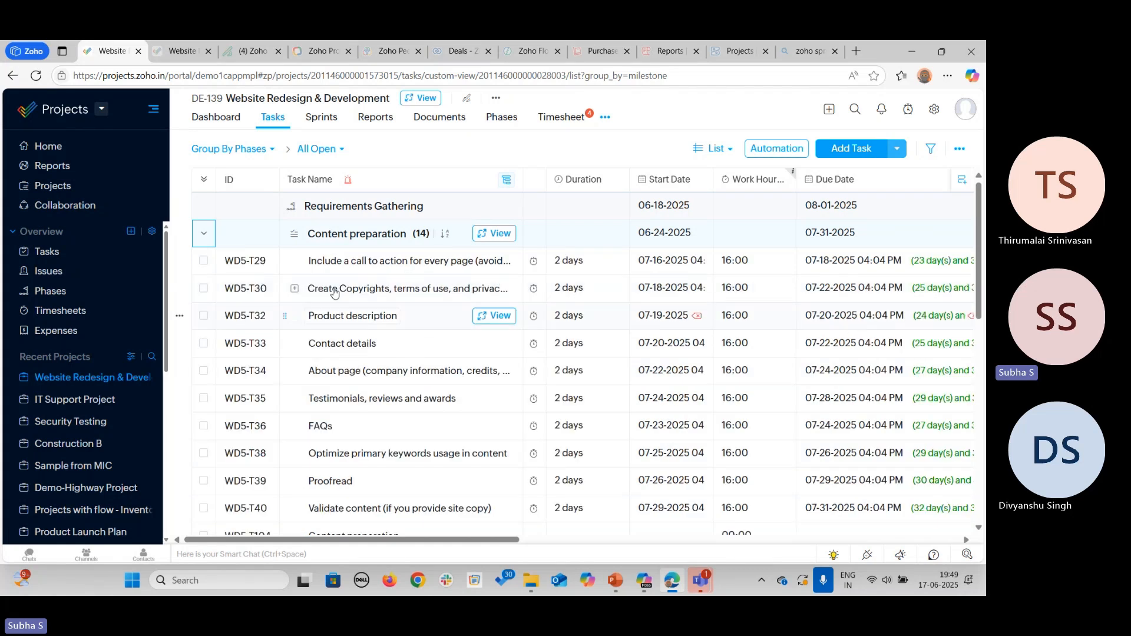
scroll(323, 449, "down", 1)
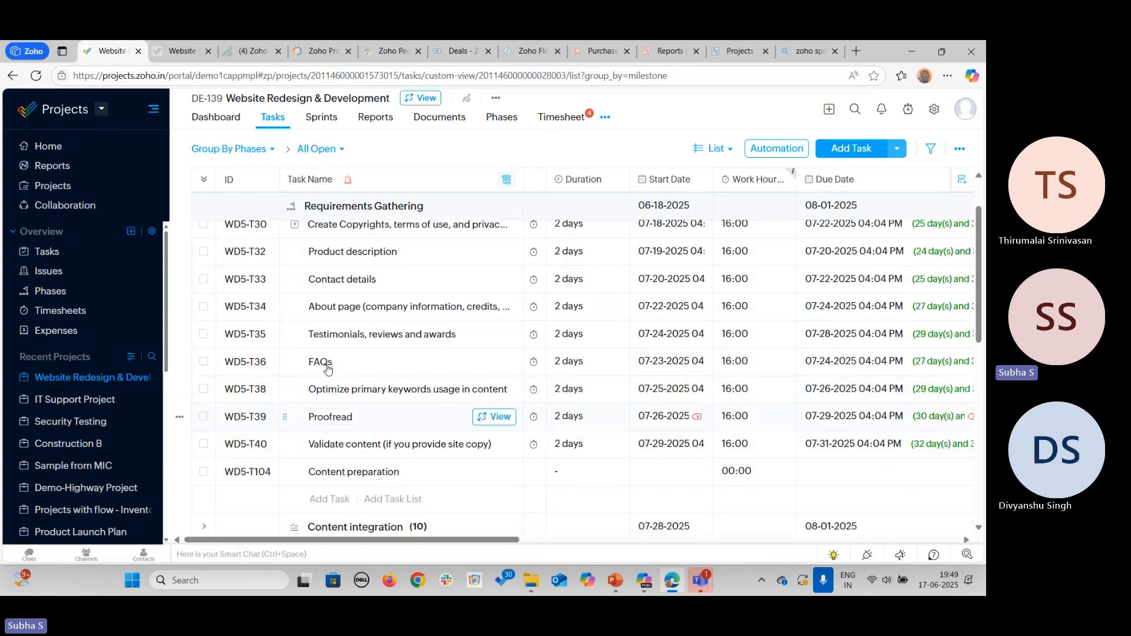
scroll(330, 367, "up", 1)
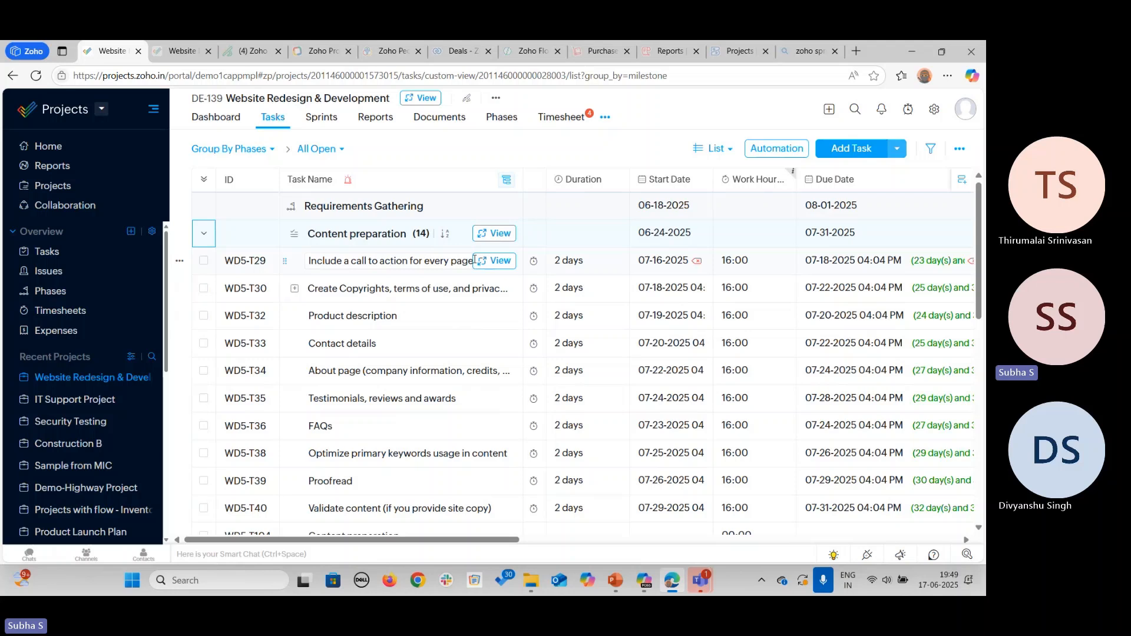
Step: View the details, comment editor and subtasks of the task "Include a call to action for every page (avoid dead ends)", and close it
left_click(569, 266)
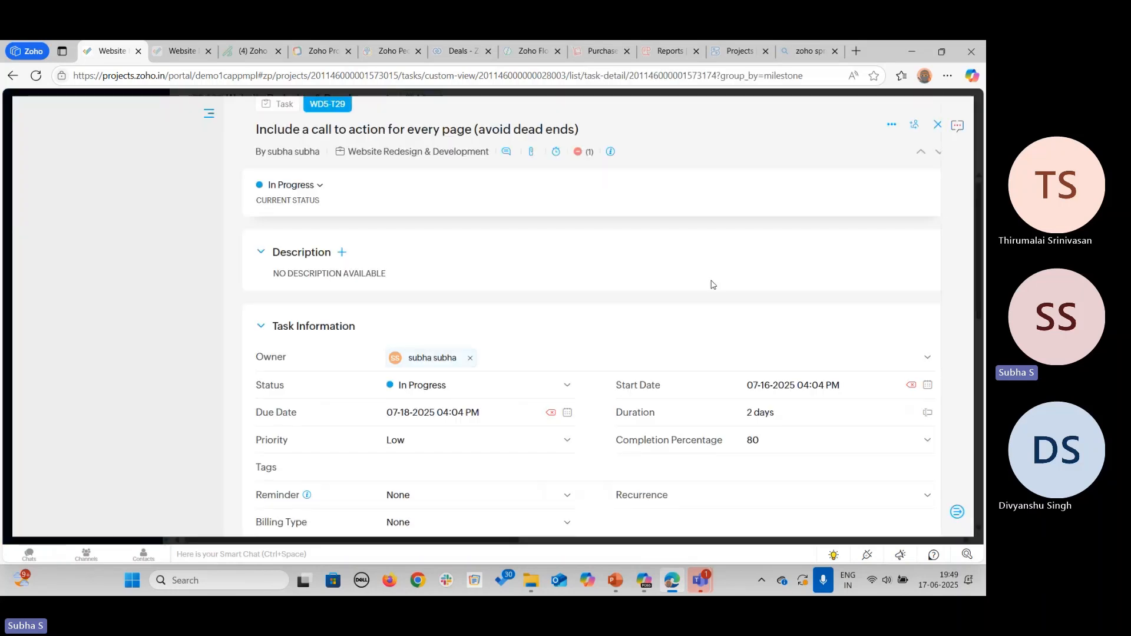
scroll(479, 309, "down", 5)
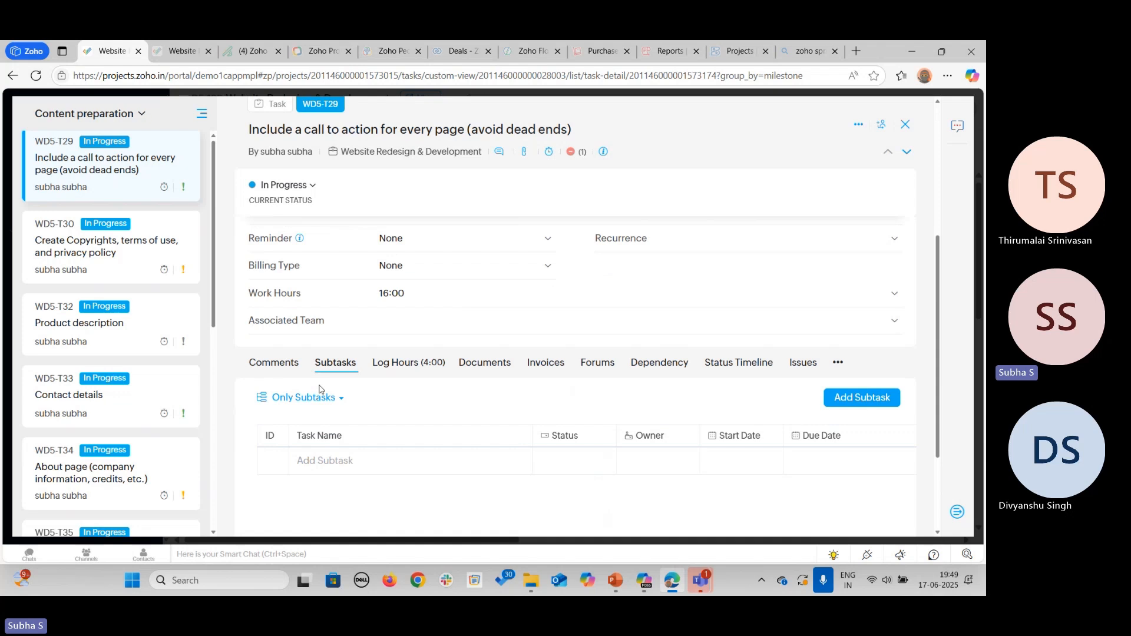
left_click(284, 364)
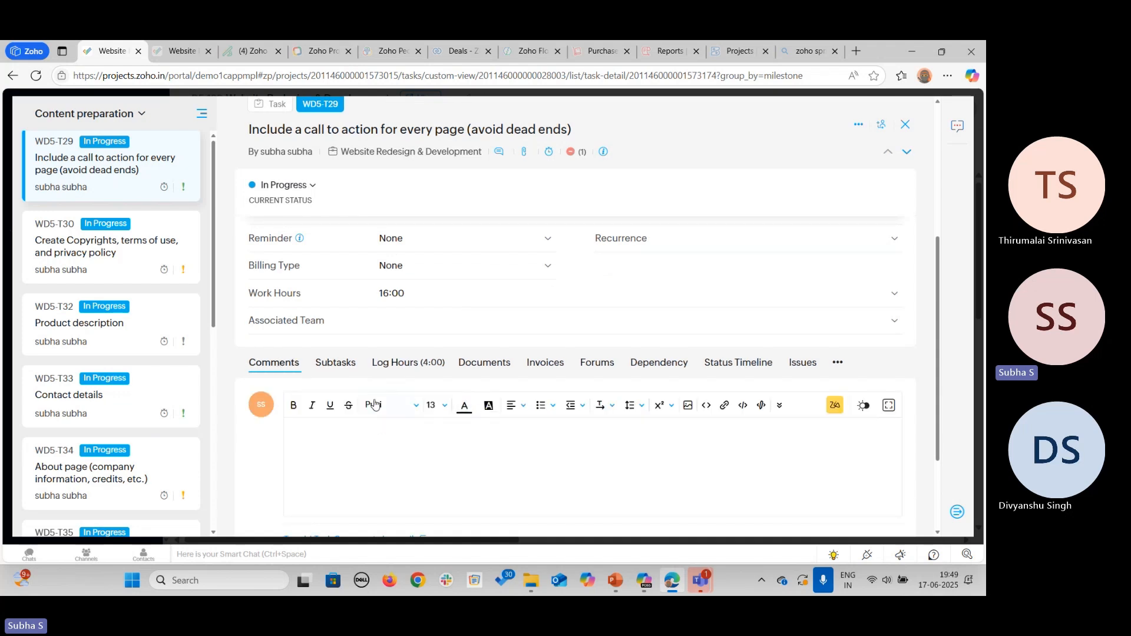
left_click(340, 449)
scroll(340, 449, "down", 1)
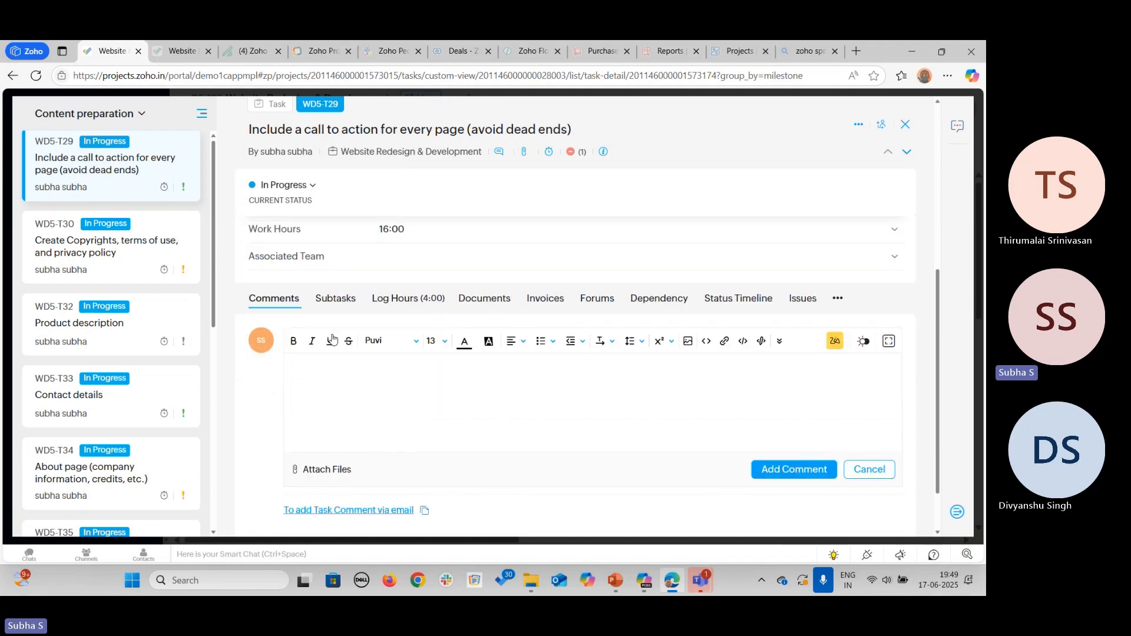
left_click(337, 300)
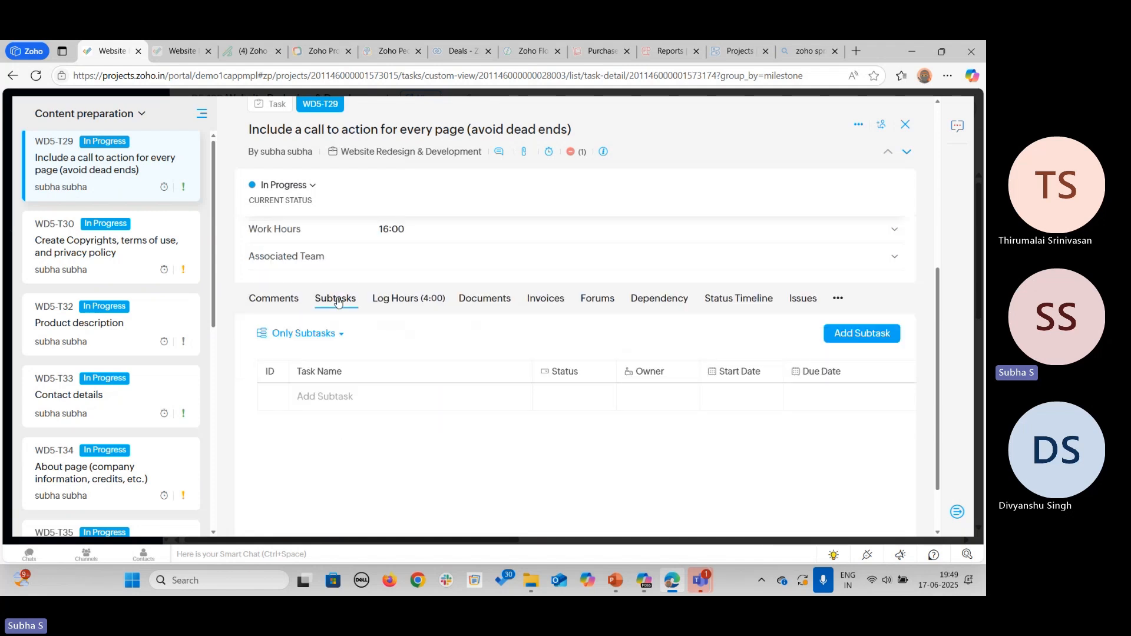
left_click(906, 126)
Step: Open the task "Create Copyrights, terms of use, and privacy policy" and review its subtasks, logged hours and documents
left_click(510, 293)
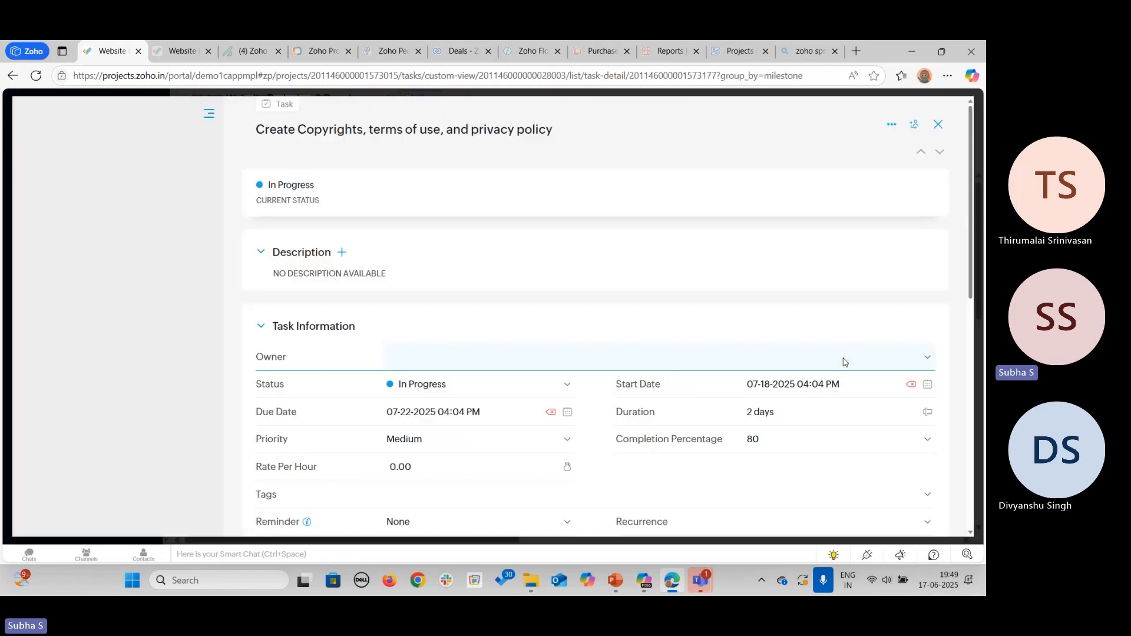
scroll(447, 393, "down", 5)
scroll(446, 391, "down", 2)
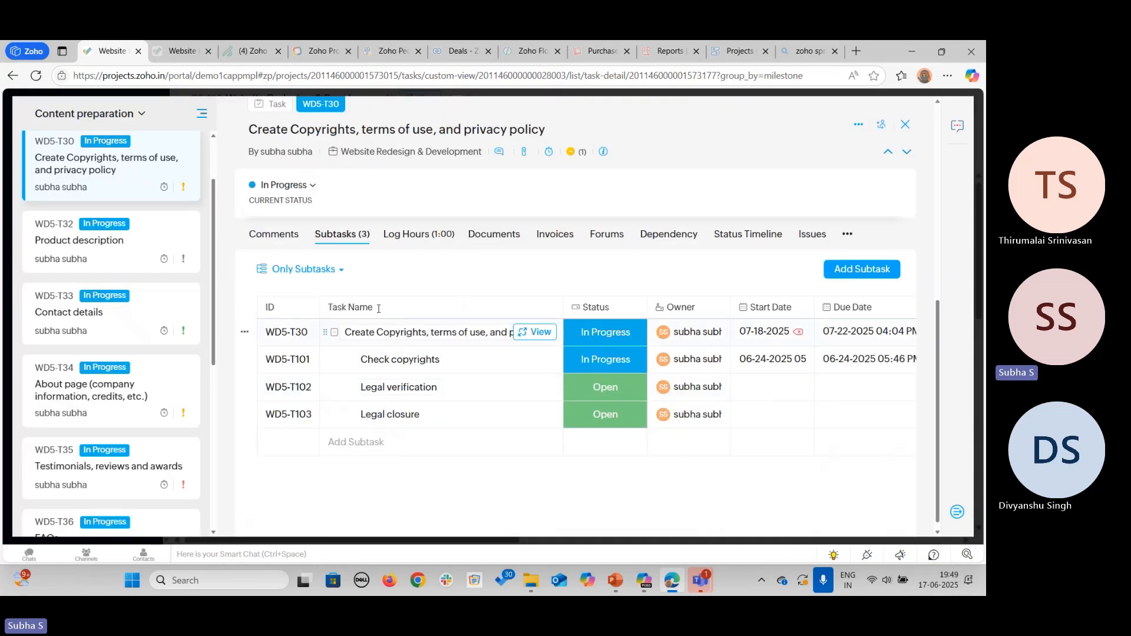
left_click(437, 236)
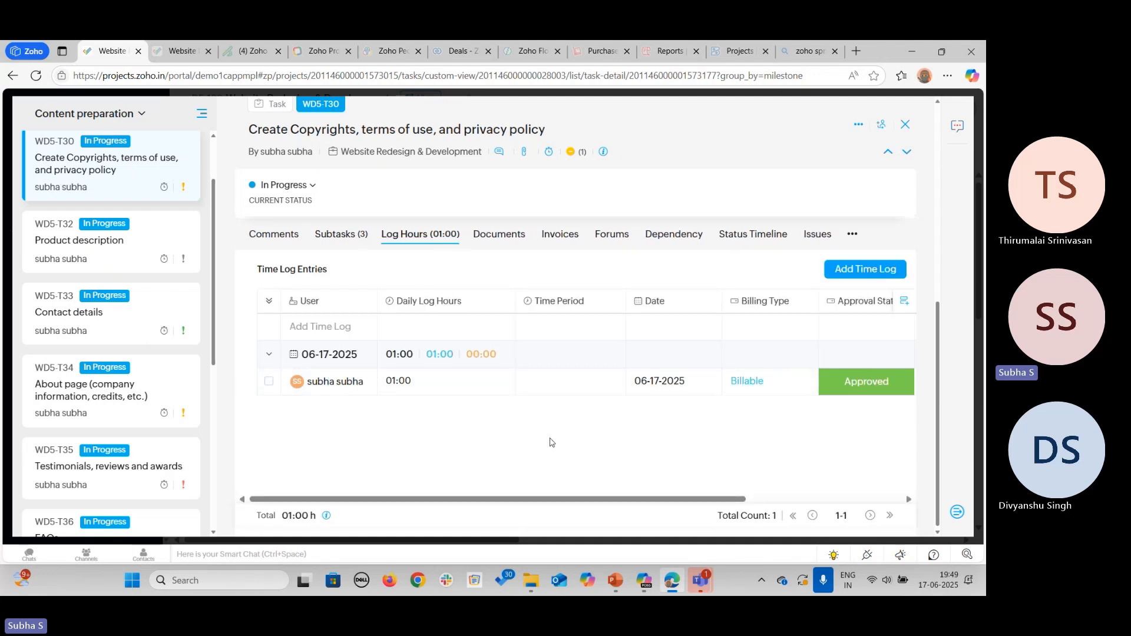
left_click(511, 241)
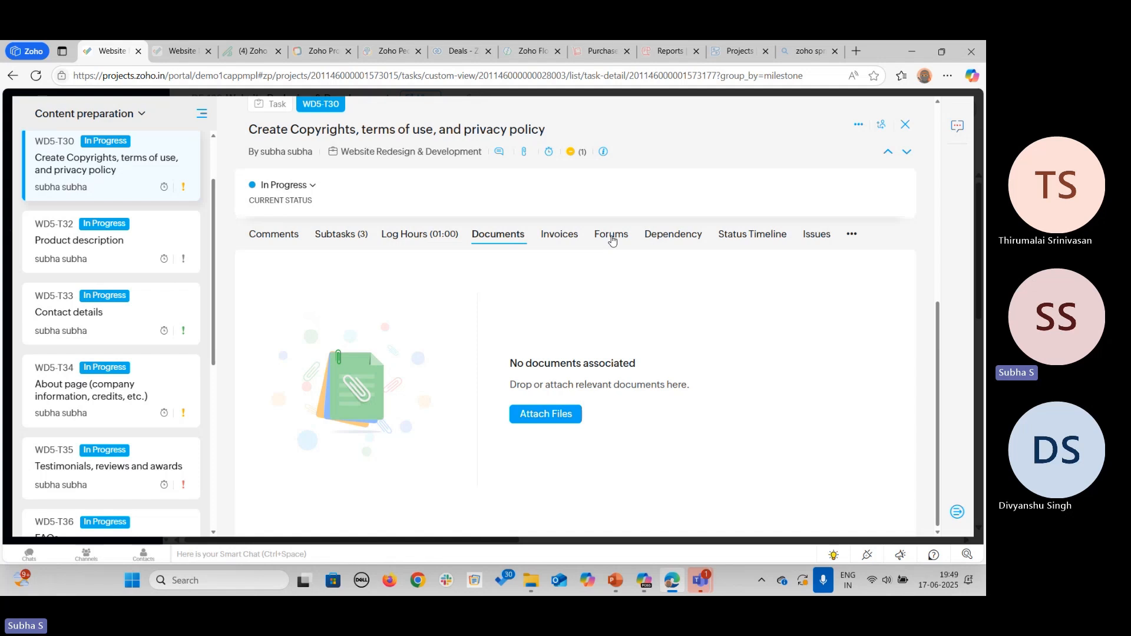
Step: Examine the copyrights task's dependencies, including the predecessor's dependency type, and close the task
left_click(676, 243)
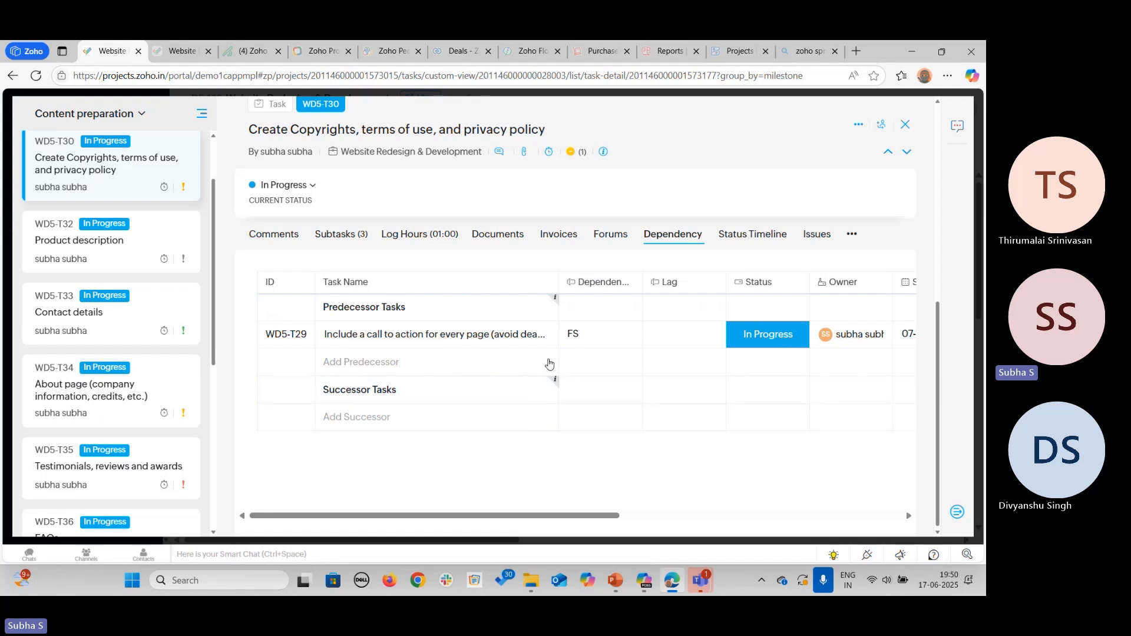
left_click(606, 346)
left_click(505, 484)
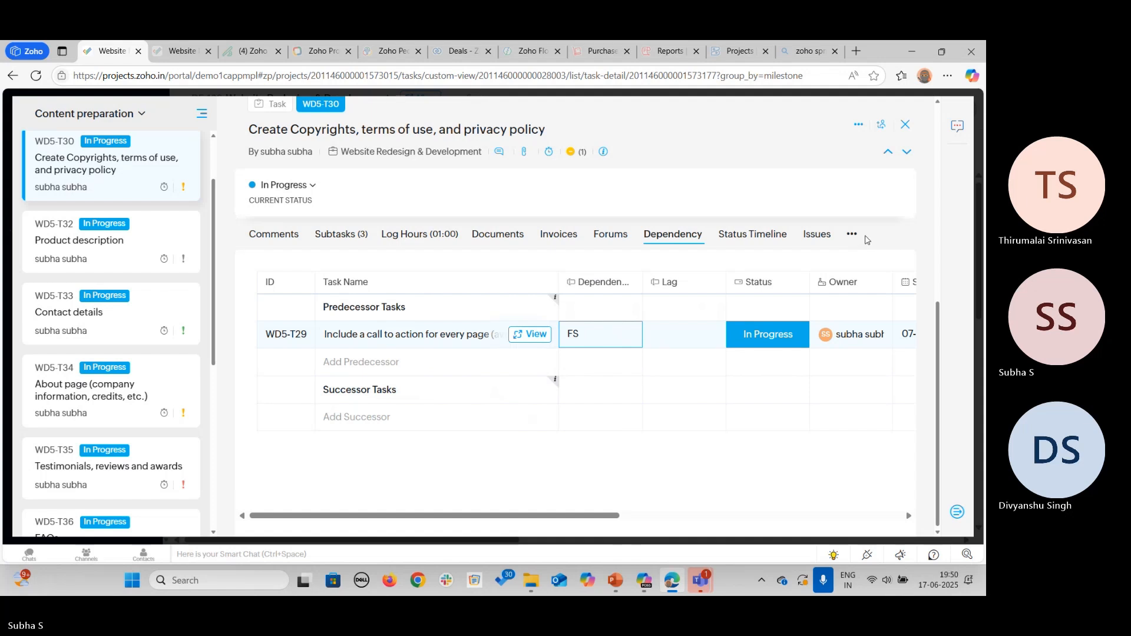
left_click(905, 124)
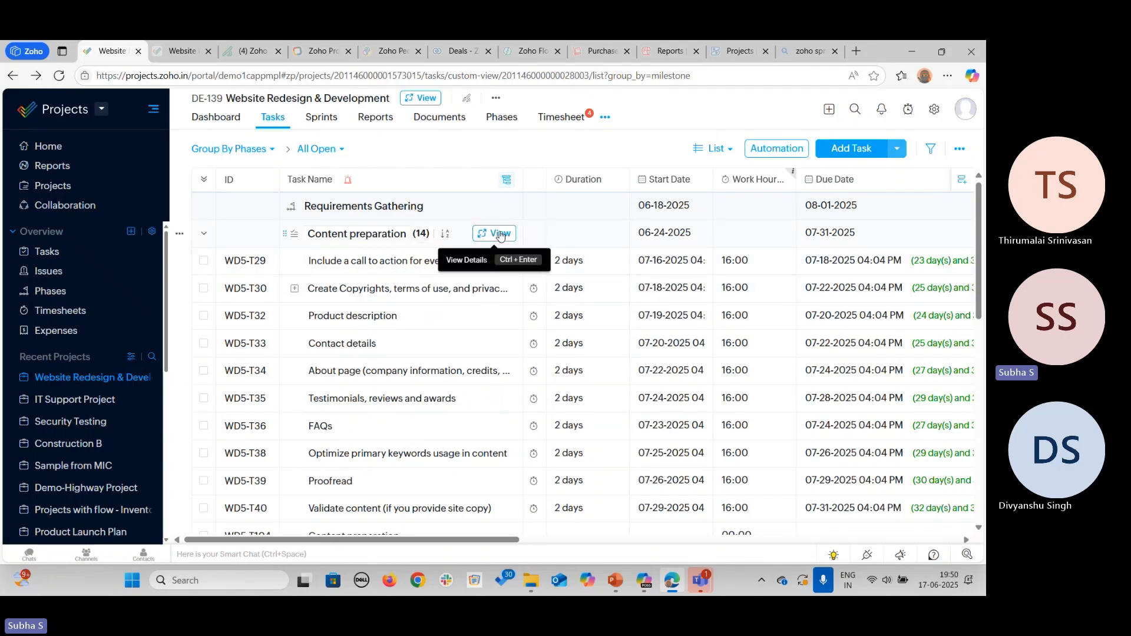
Step: View the Content preparation task list's details, including its comments and charts, and return to the project's tasks
left_click(500, 235)
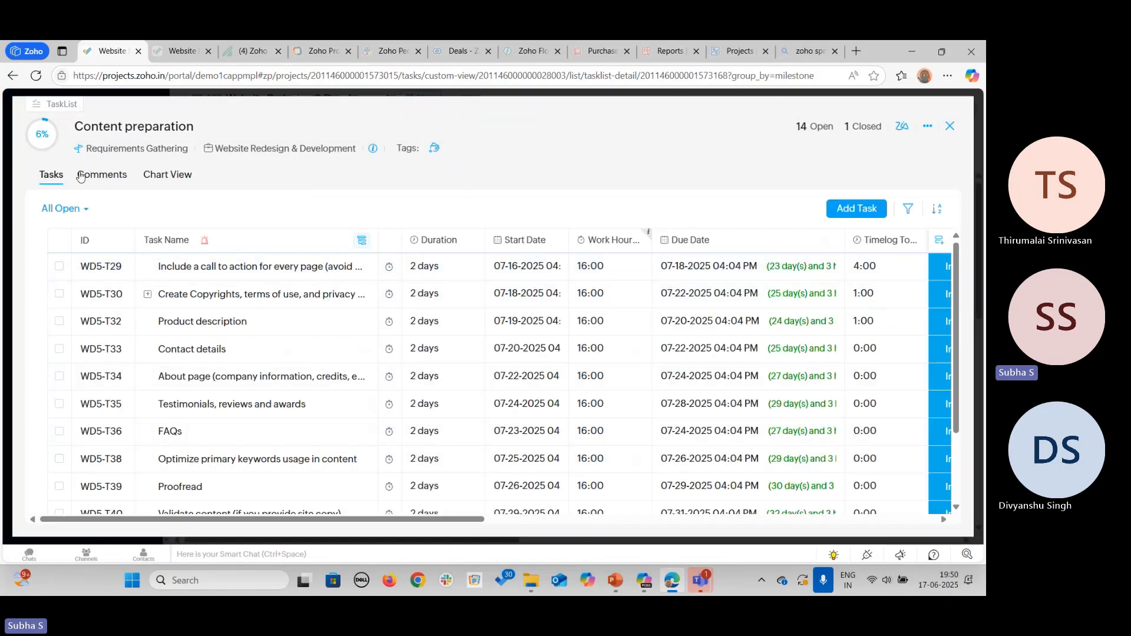
left_click(101, 176)
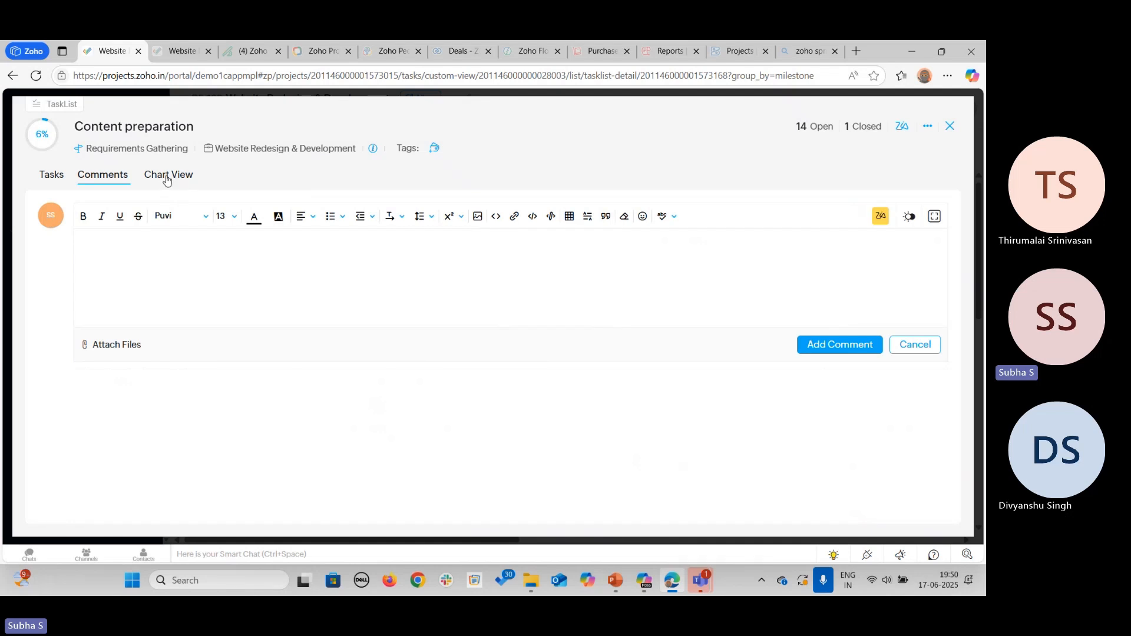
left_click(167, 177)
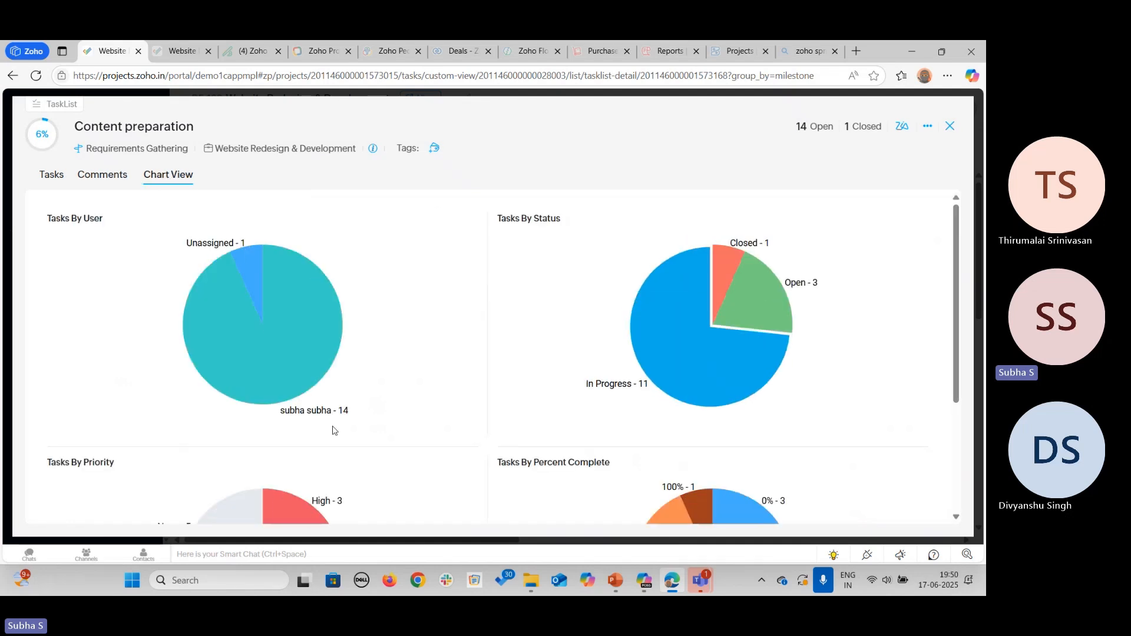
scroll(616, 350, "down", 2)
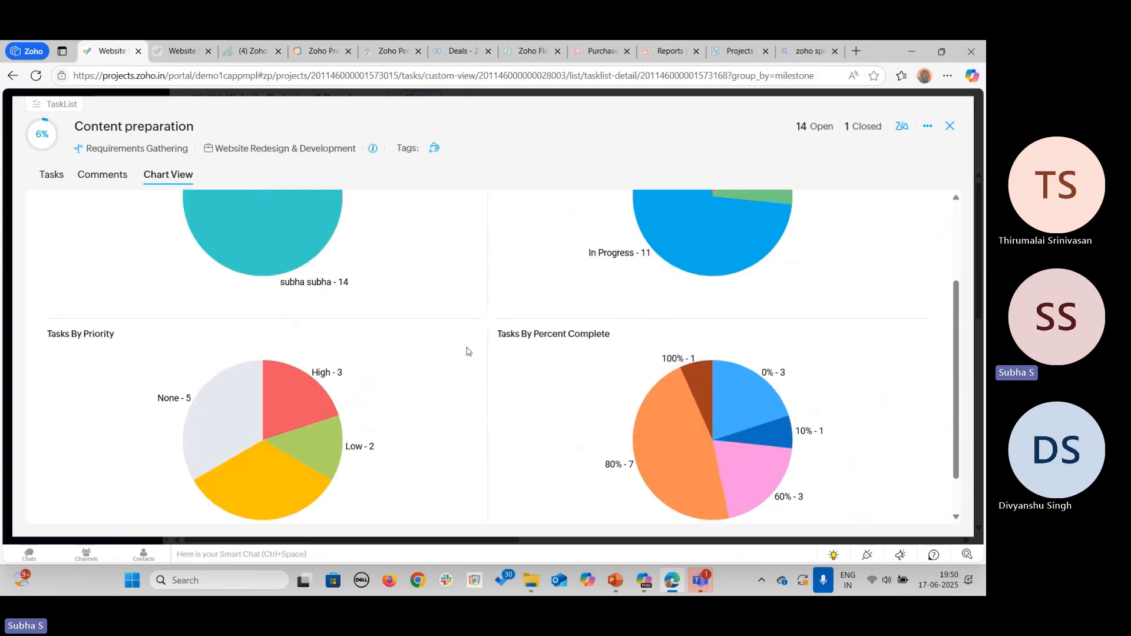
scroll(444, 348, "up", 2)
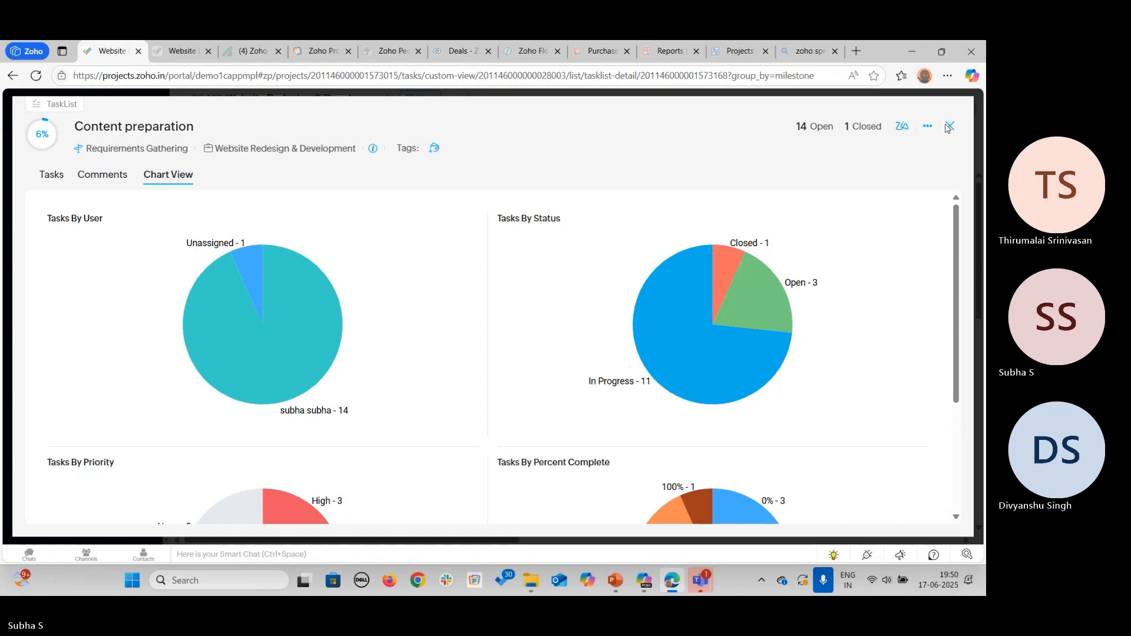
key("alt+Left")
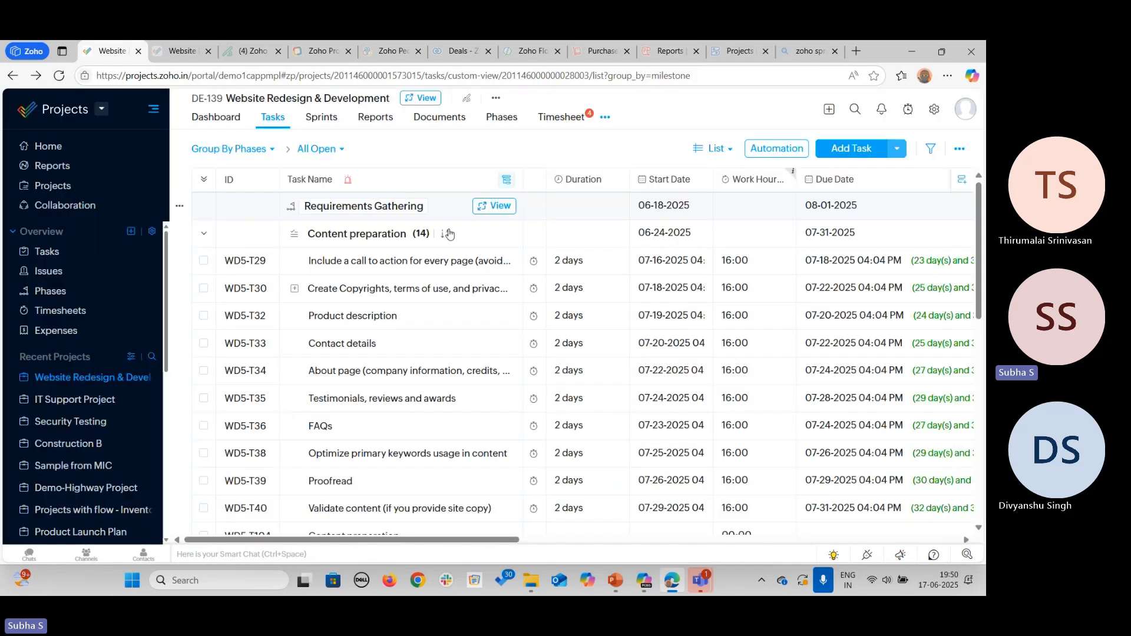
Step: Open the Requirements Gathering phase details and examine its charts of task status, task lists, owners and risks
left_click(496, 210)
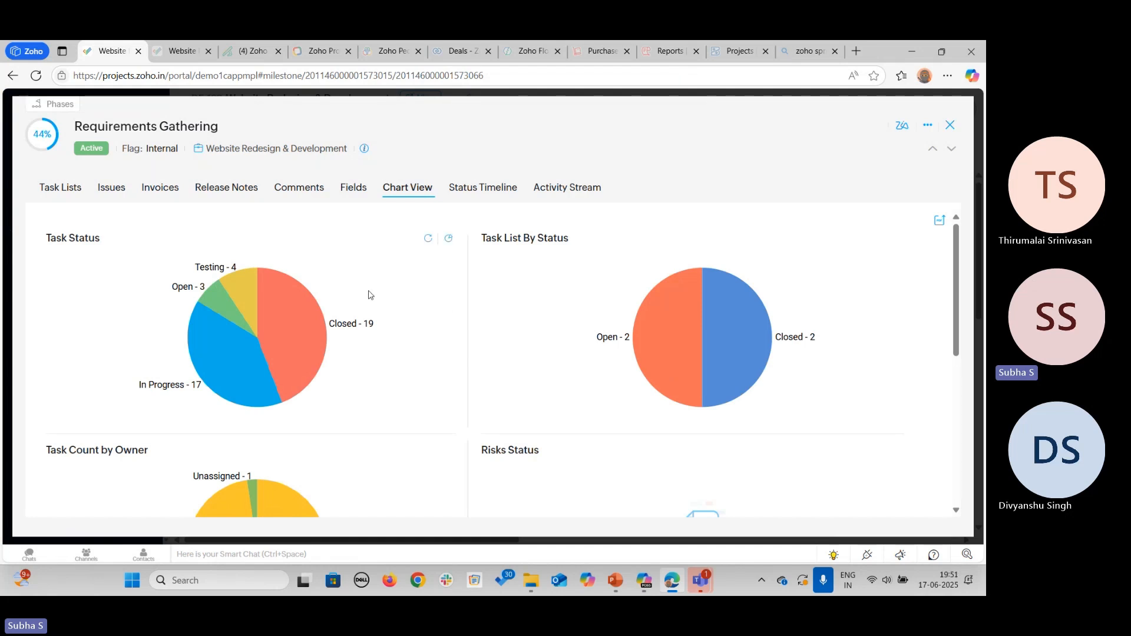
scroll(542, 371, "down", 3)
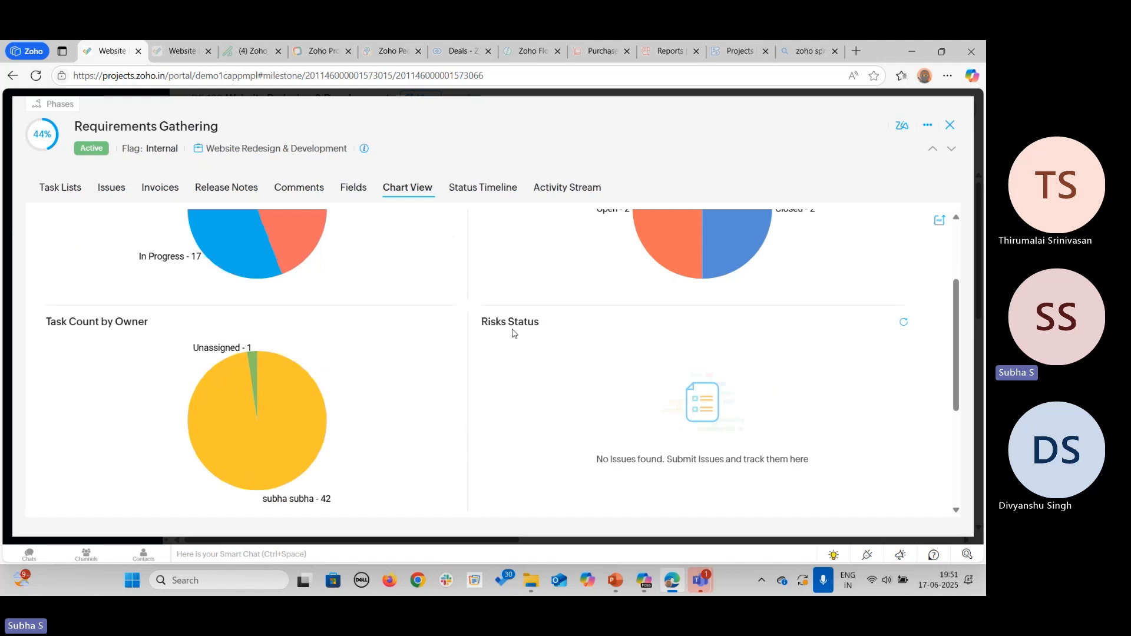
scroll(353, 362, "up", 3)
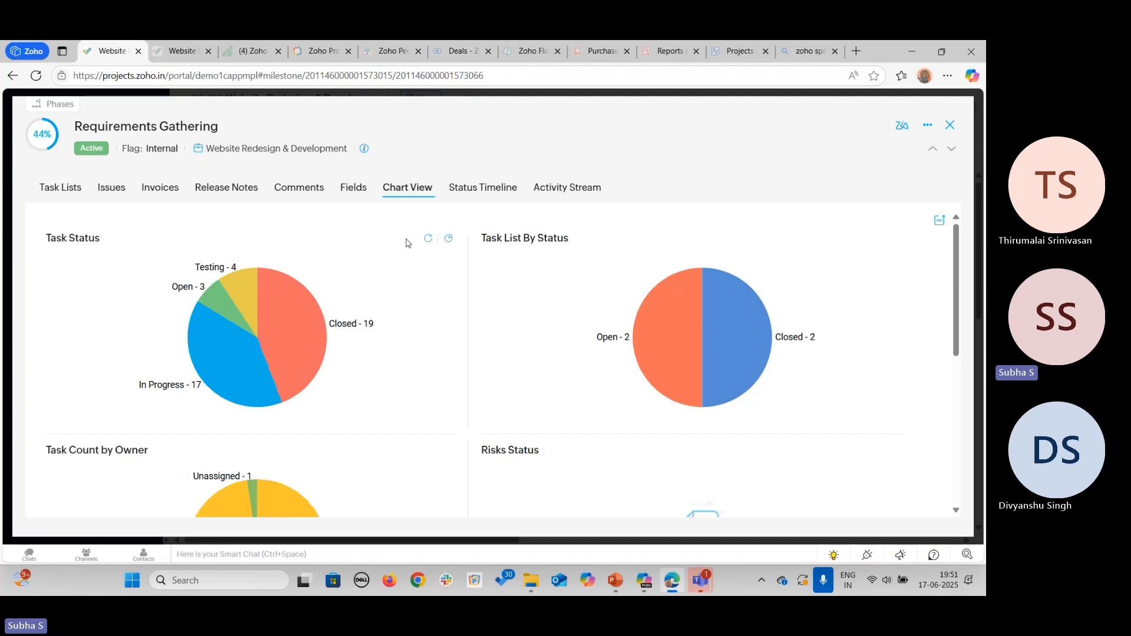
Step: Review the Requirements Gathering phase's task lists, issues, invoices and release notes
left_click(57, 195)
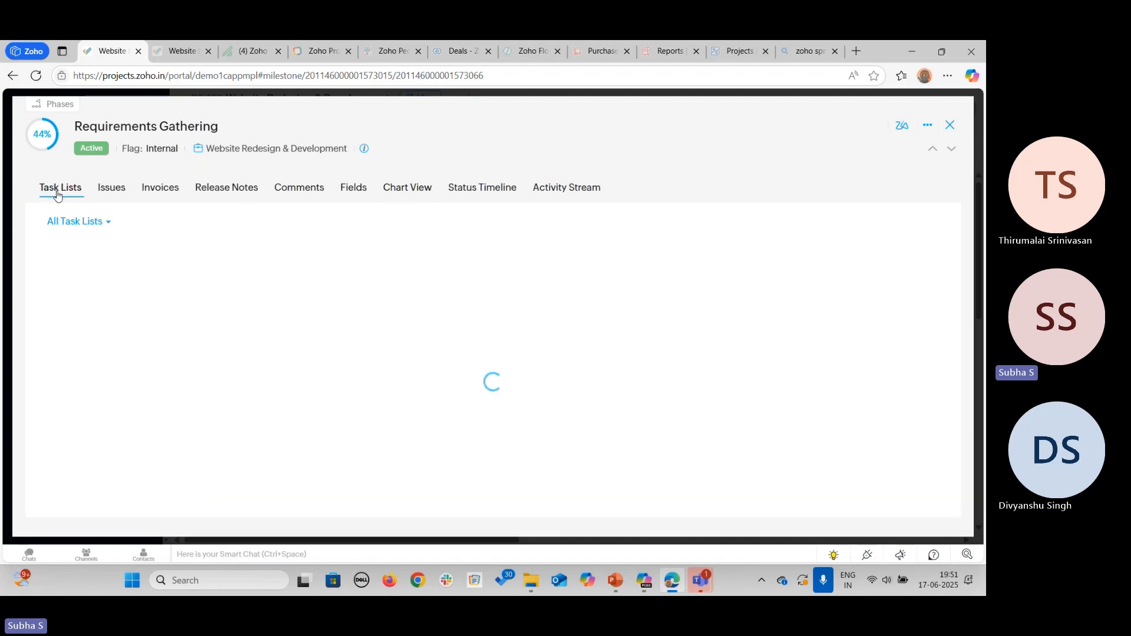
left_click(121, 196)
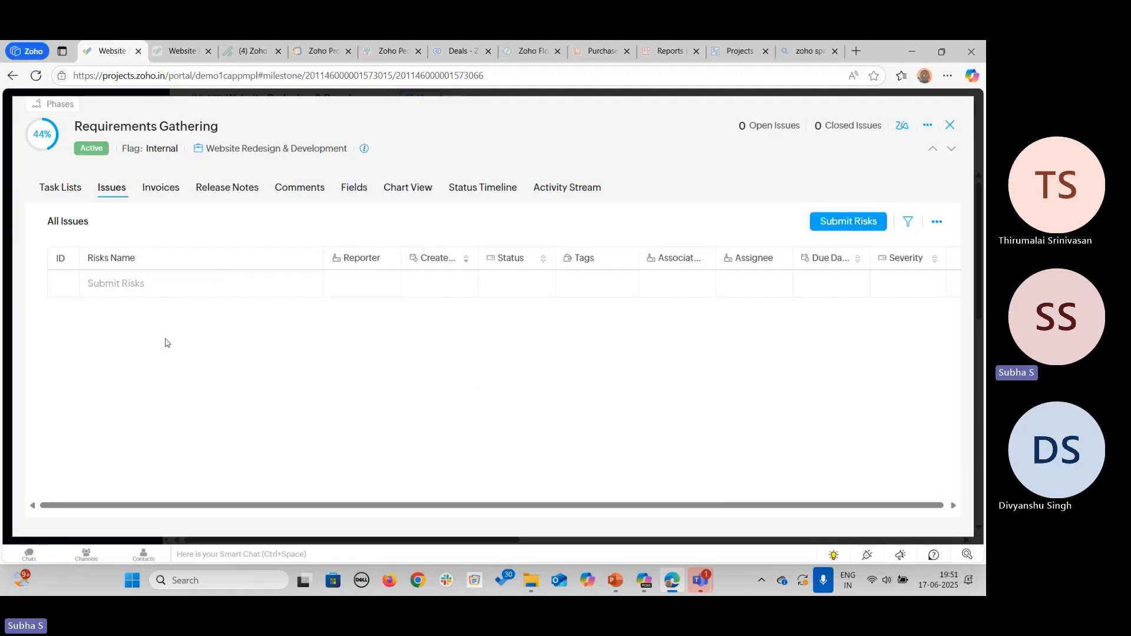
left_click(158, 190)
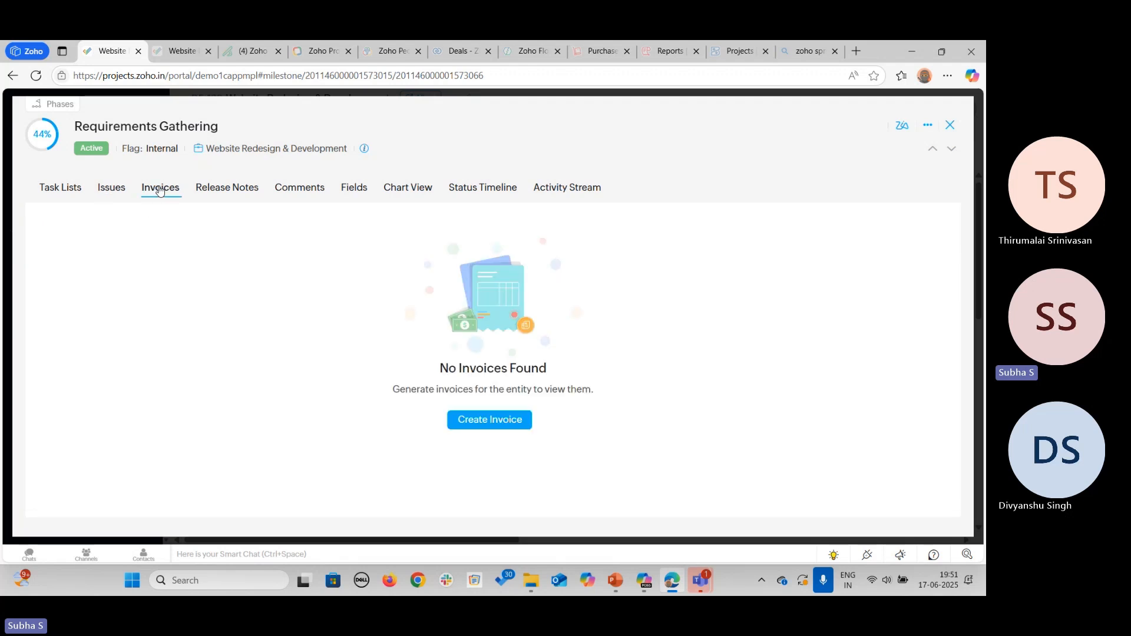
left_click(230, 189)
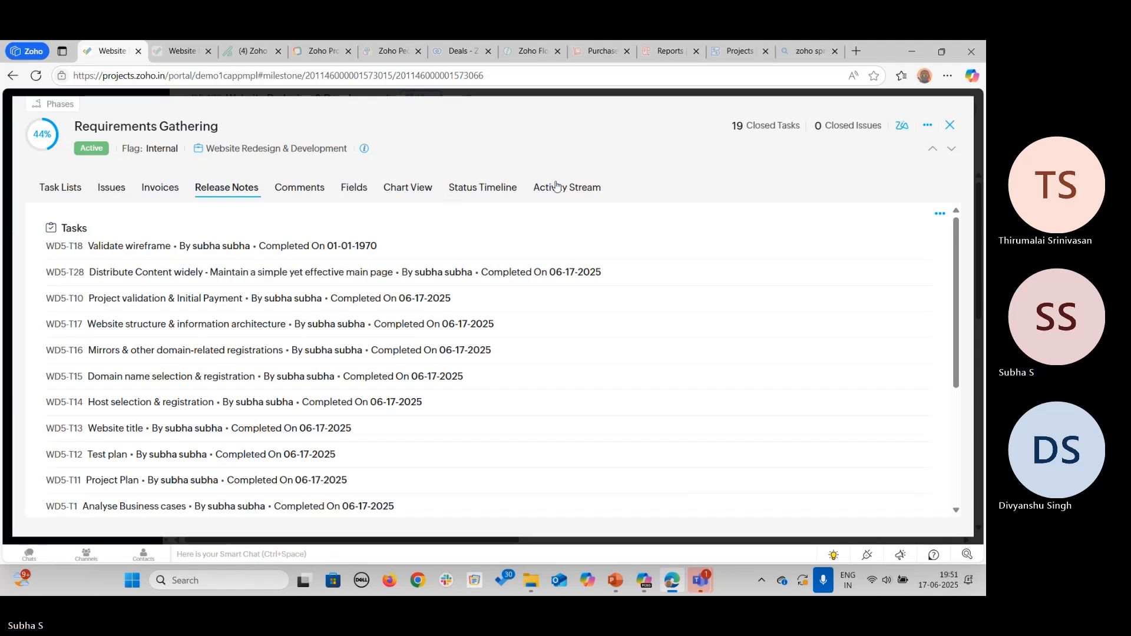
Step: Collapse the Content preparation task list and review the Website Redesign & Development project's details, including its information and budget settings
left_click(950, 125)
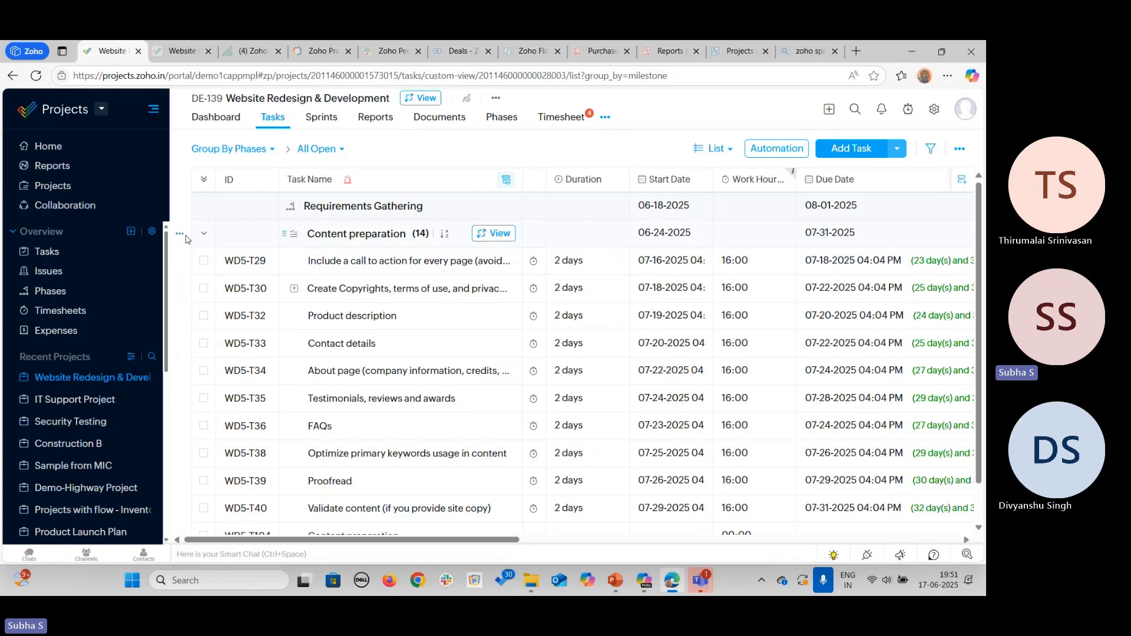
left_click(204, 234)
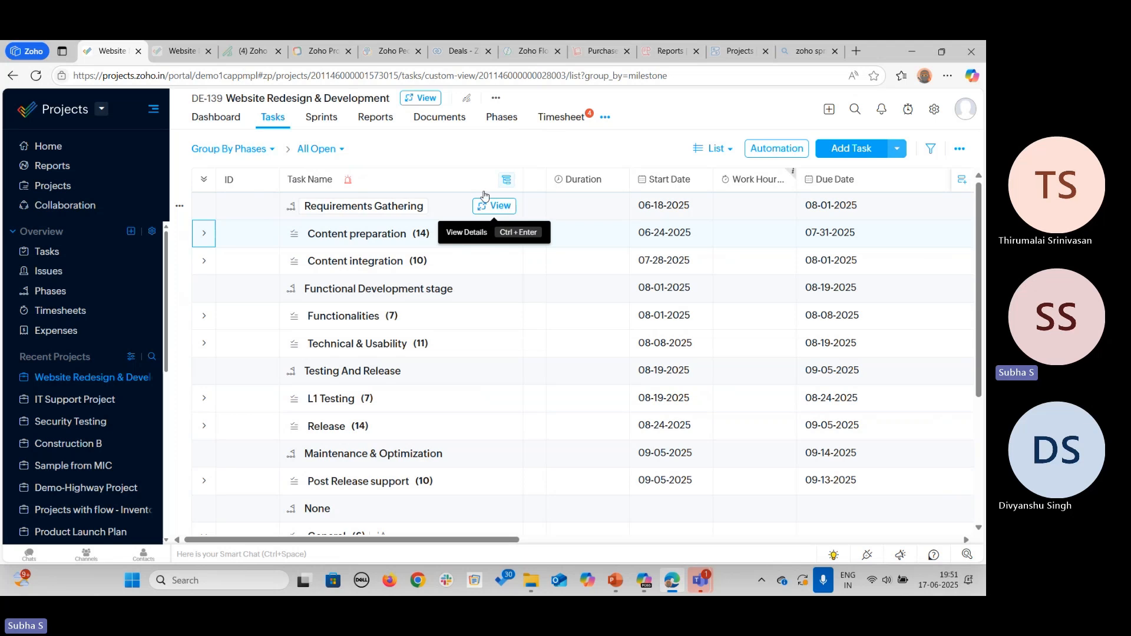
left_click(422, 101)
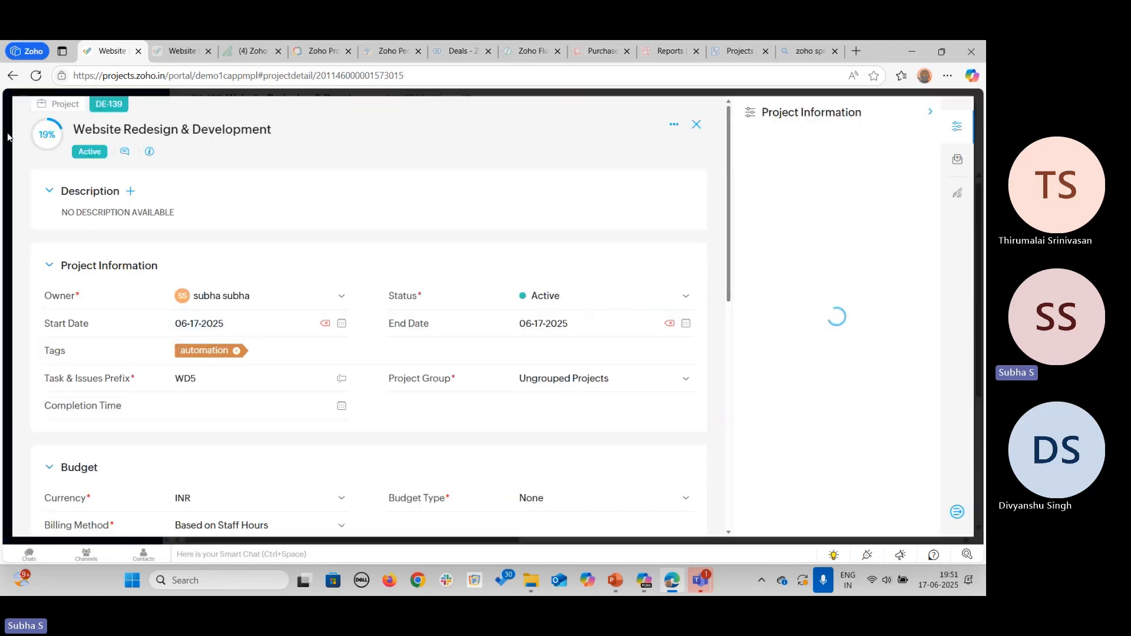
mouse_move(57, 146)
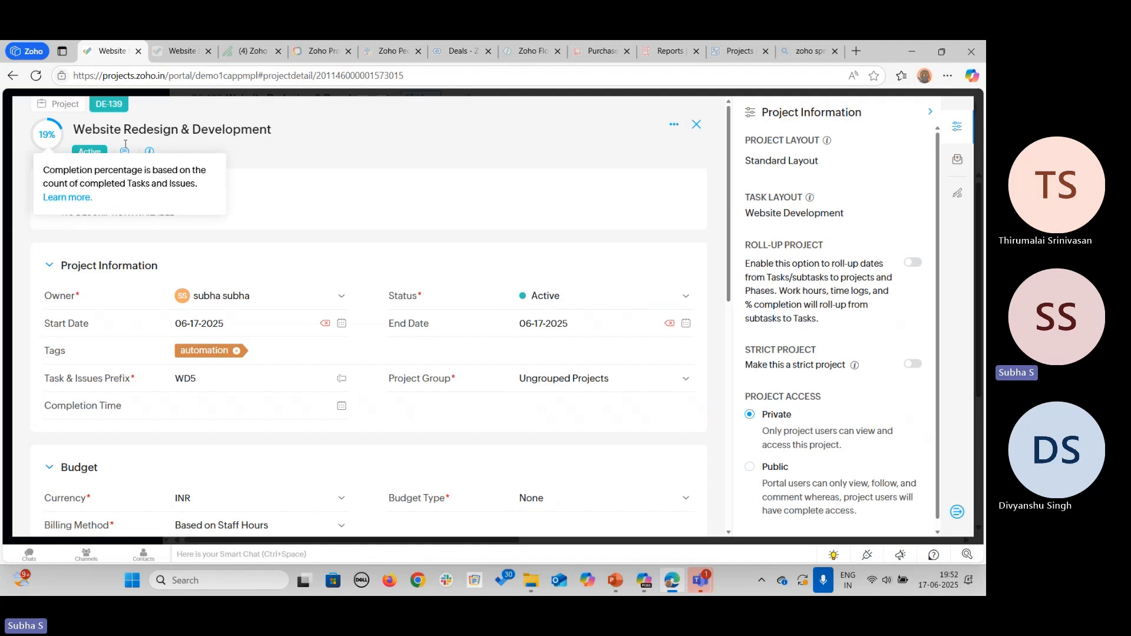
scroll(472, 253, "down", 3)
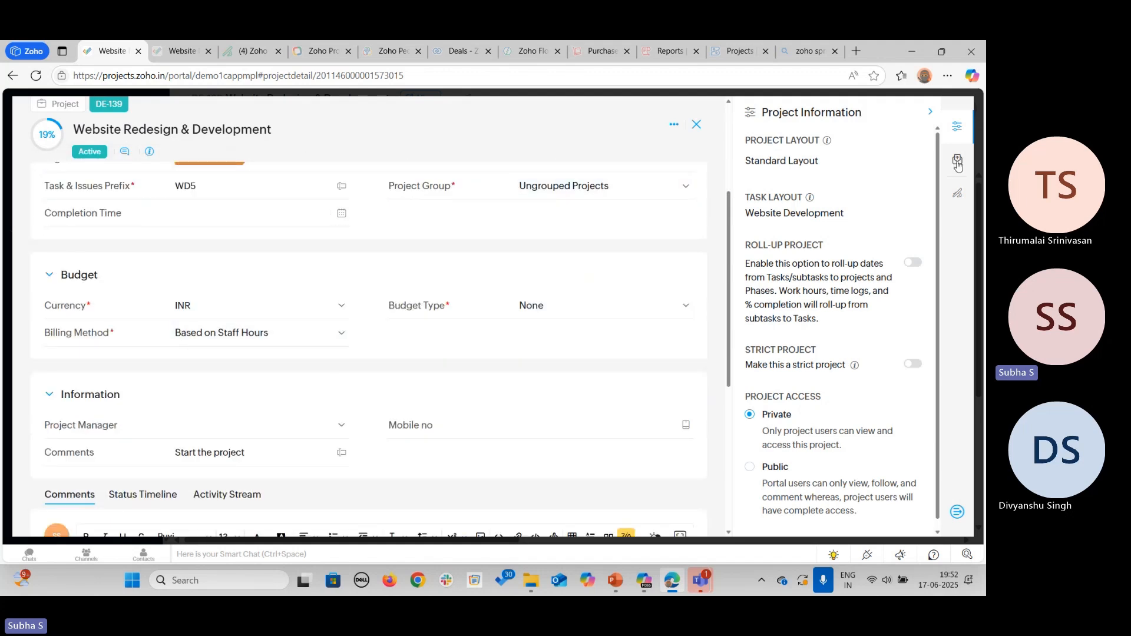
left_click(696, 126)
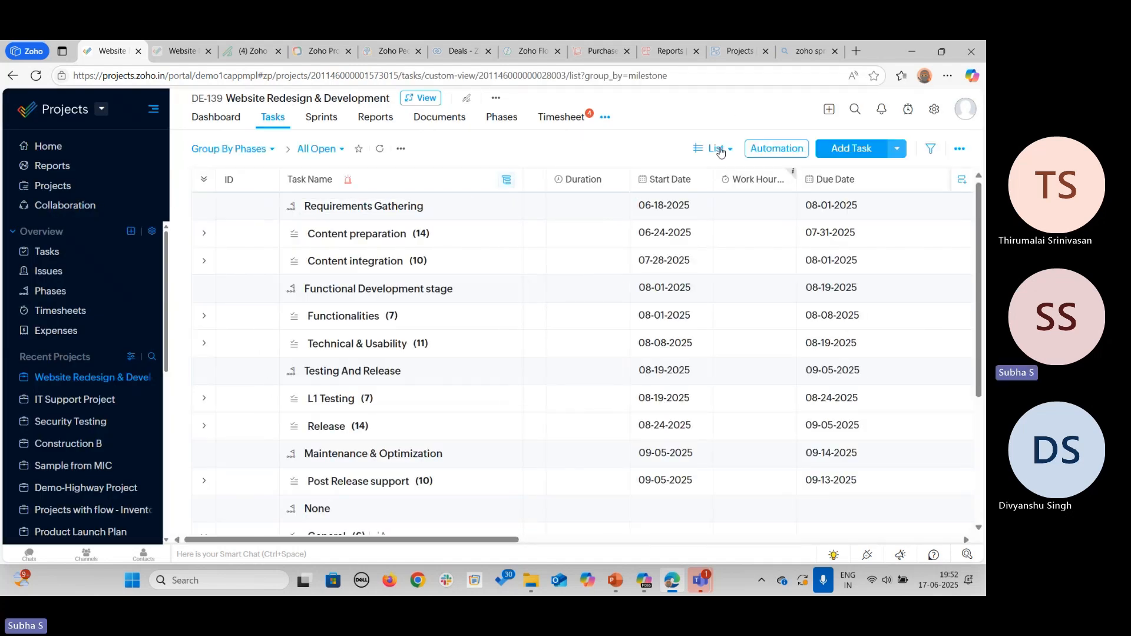
Step: Switch the project's tasks to the Gantt view and expand the Content preparation task list to show its task bars
left_click(719, 150)
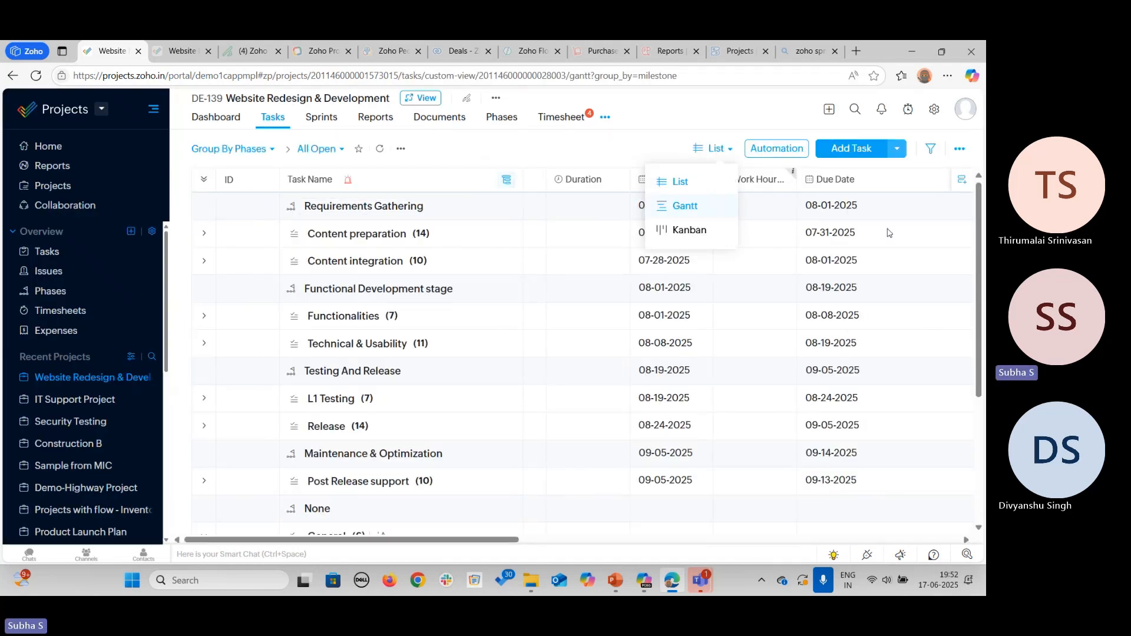
left_click(683, 207)
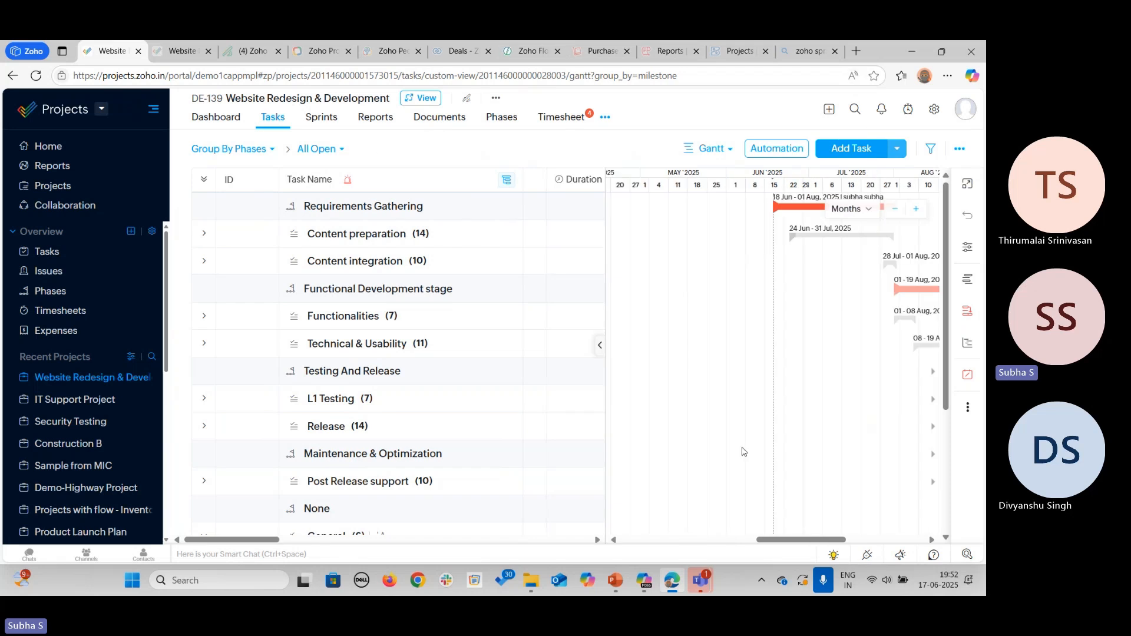
left_click_drag(790, 540, 821, 540)
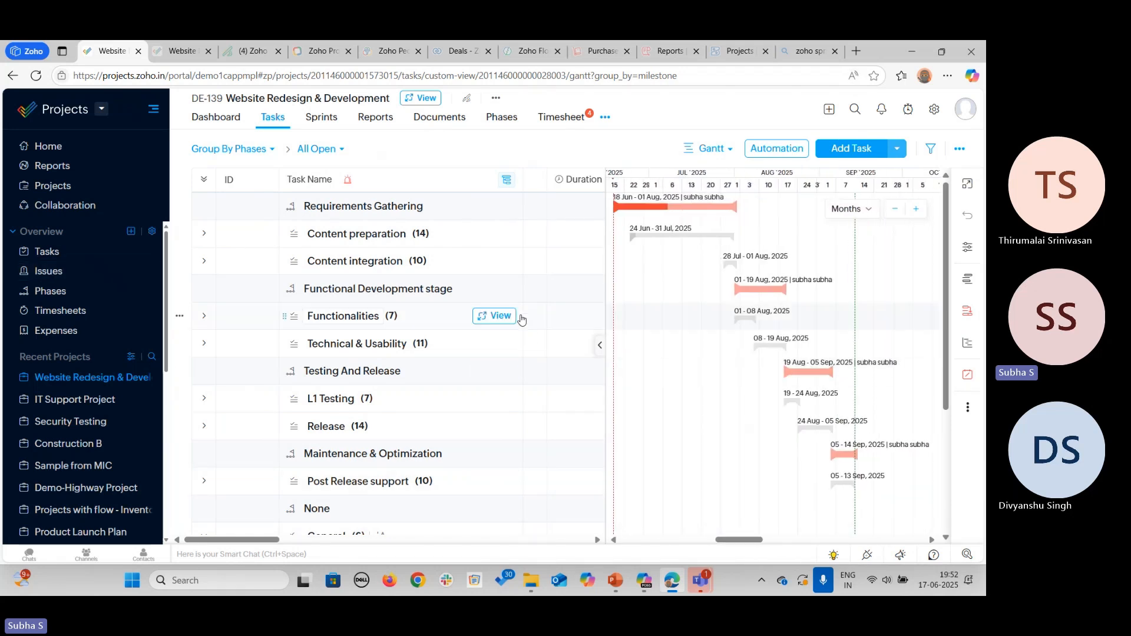
left_click(204, 233)
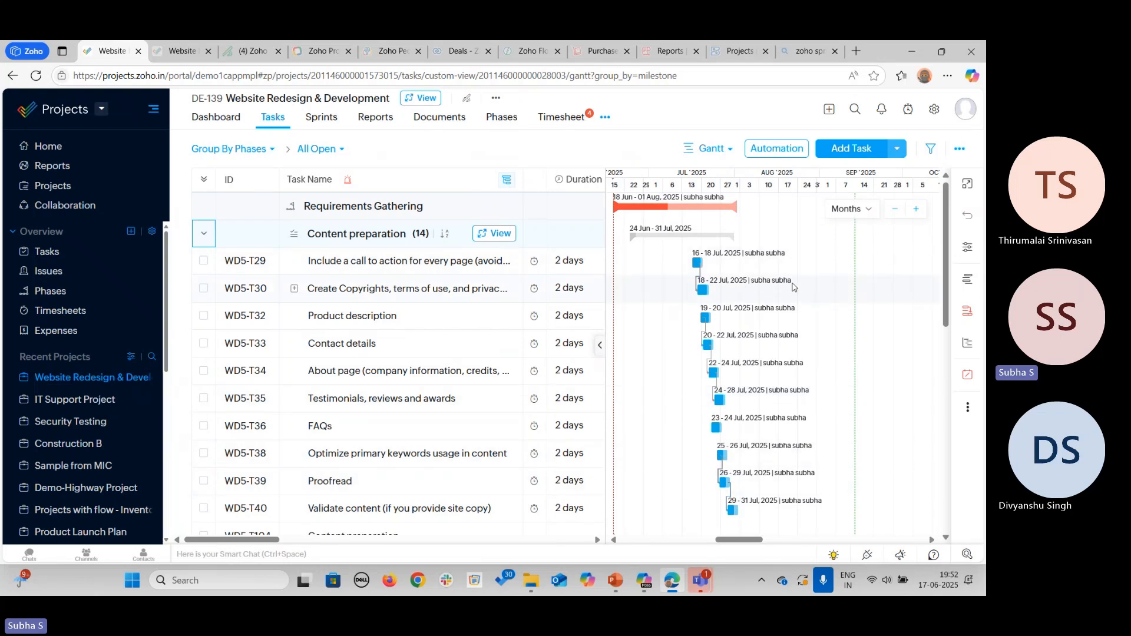
Step: Look at the Gantt chart's Baseline and Critical path options without changing them
left_click(968, 282)
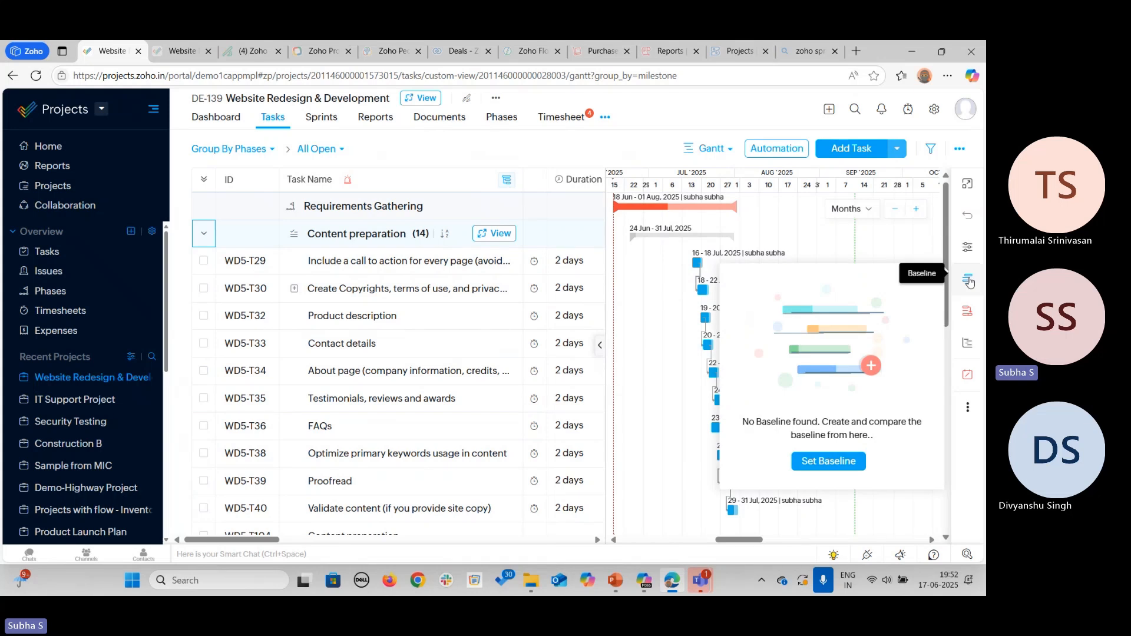
left_click(931, 279)
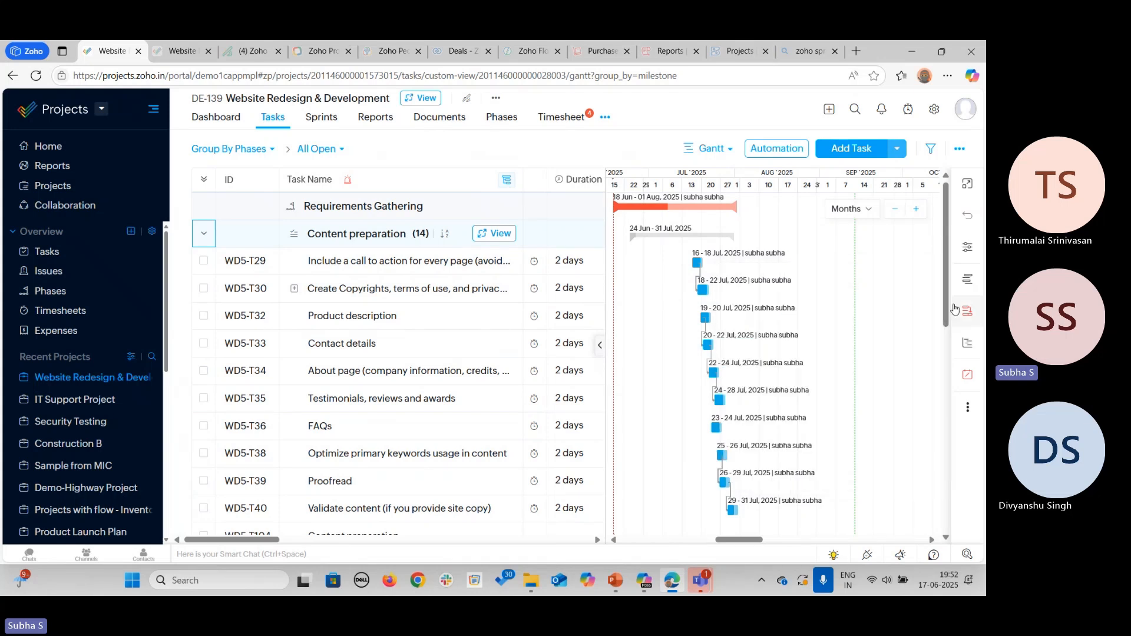
left_click(966, 311)
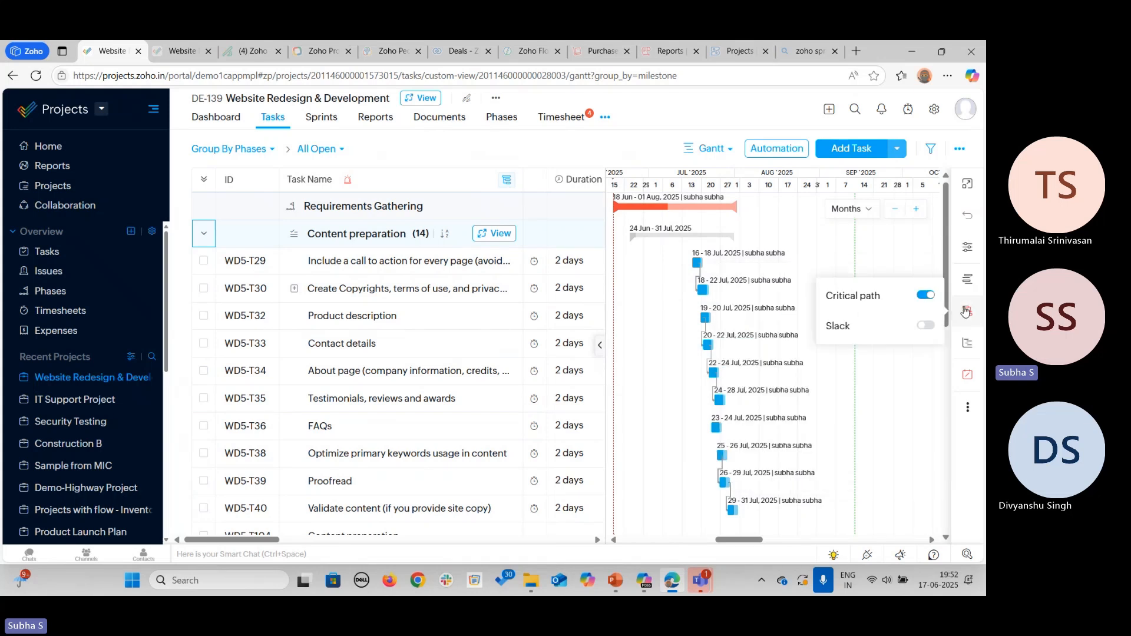
left_click(967, 247)
left_click(967, 246)
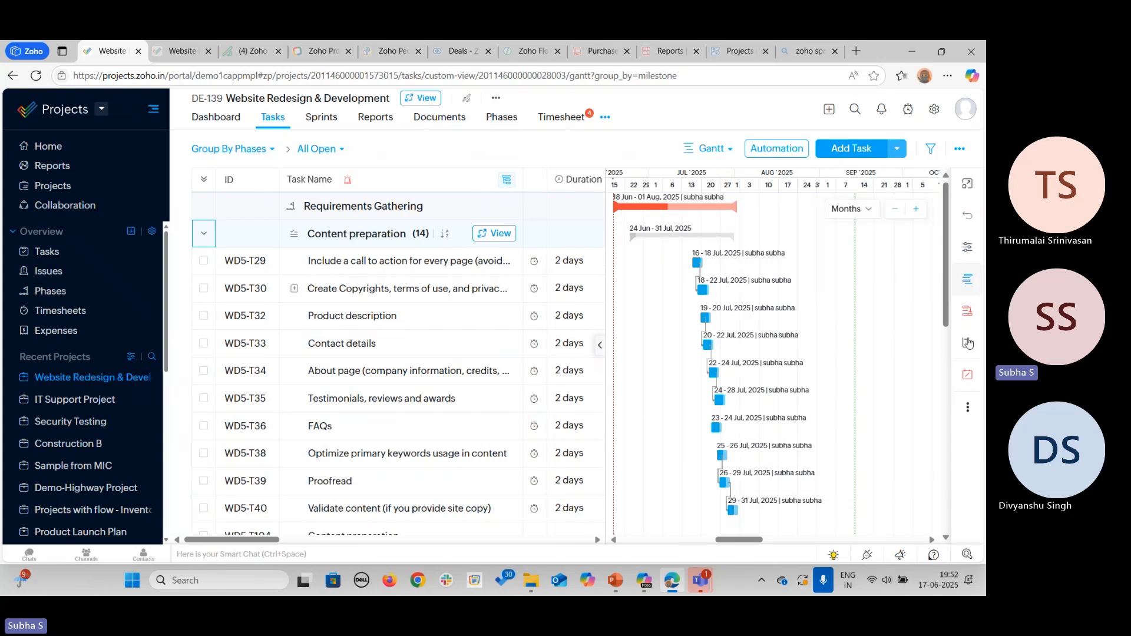
Step: Show the phases' timeline above the Gantt chart, examine it and turn the timeline off
left_click(969, 351)
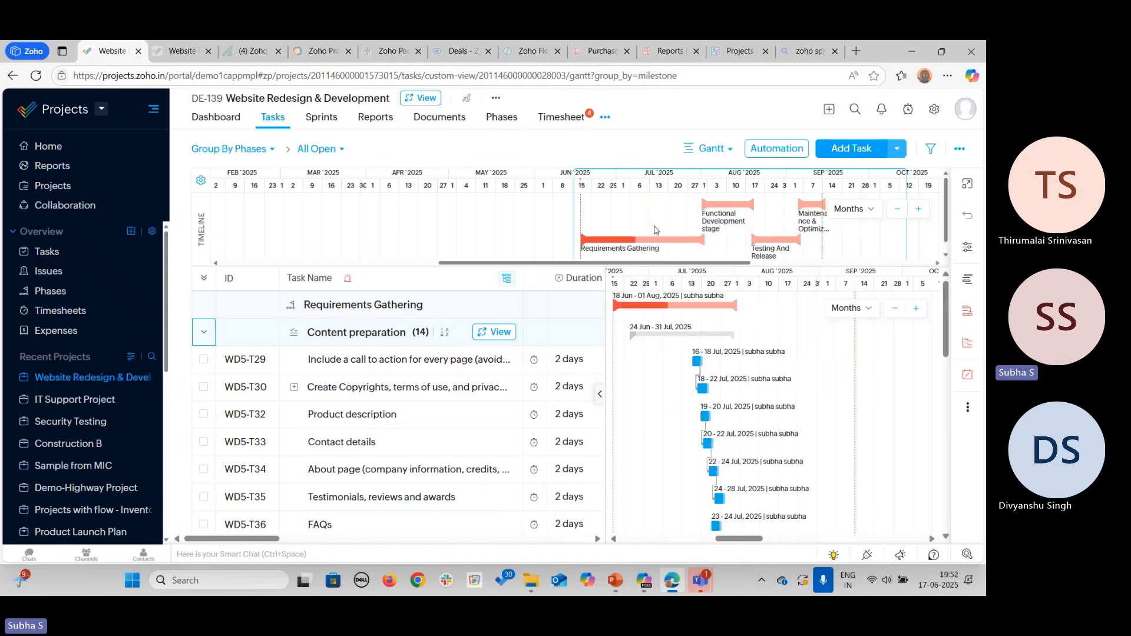
left_click(966, 347)
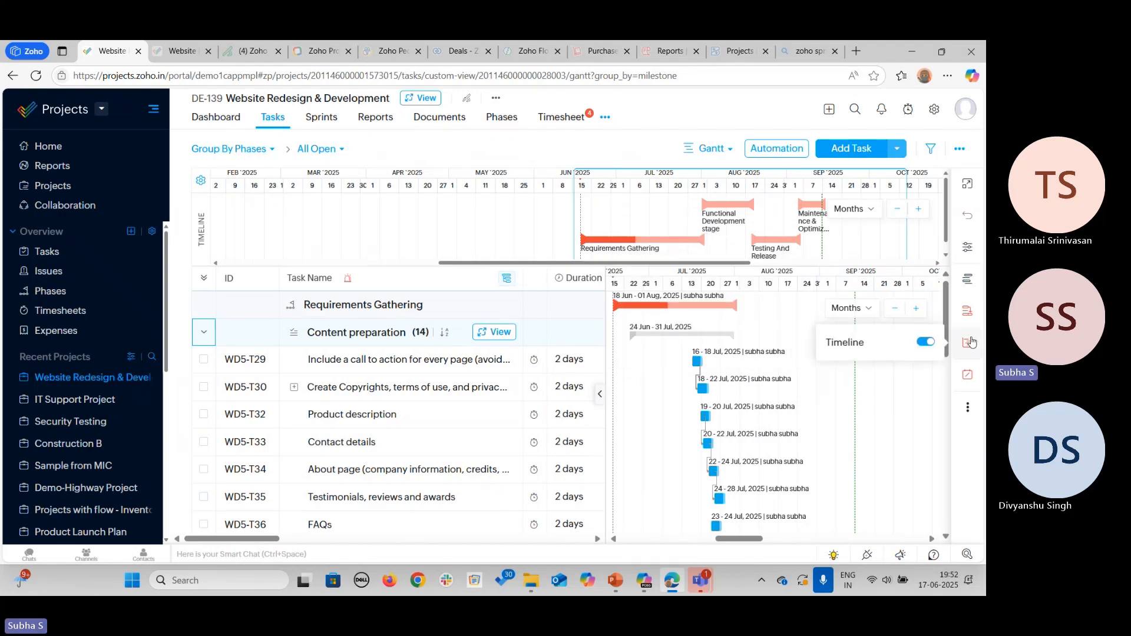
left_click(926, 342)
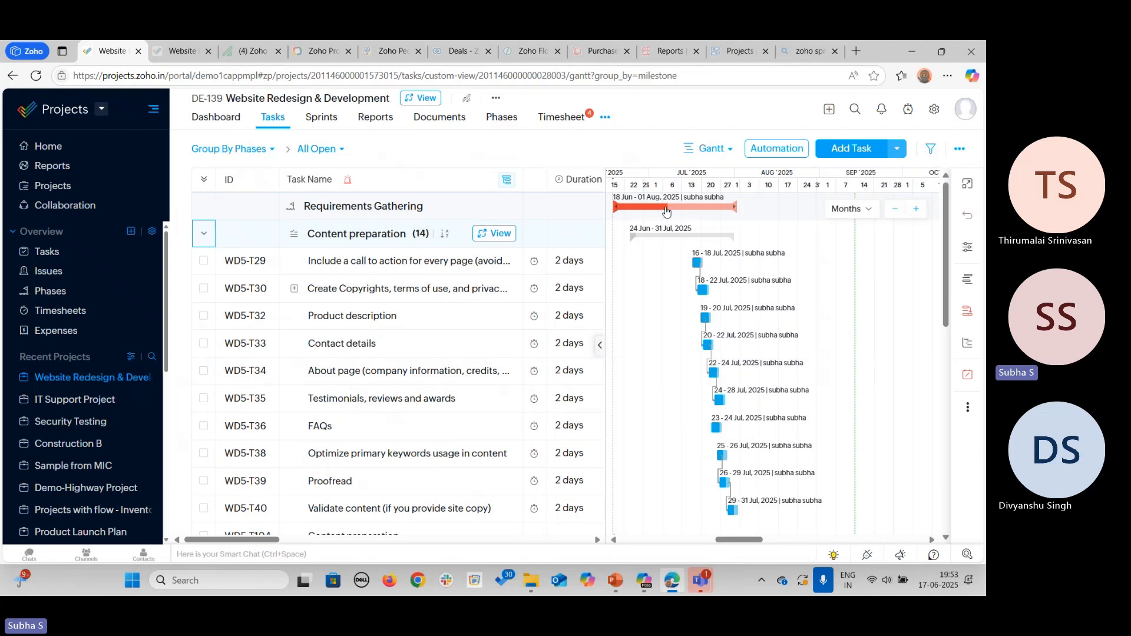
Step: Go to the project's issues and review the Security risk's details, including its risk information and log hours
left_click(605, 117)
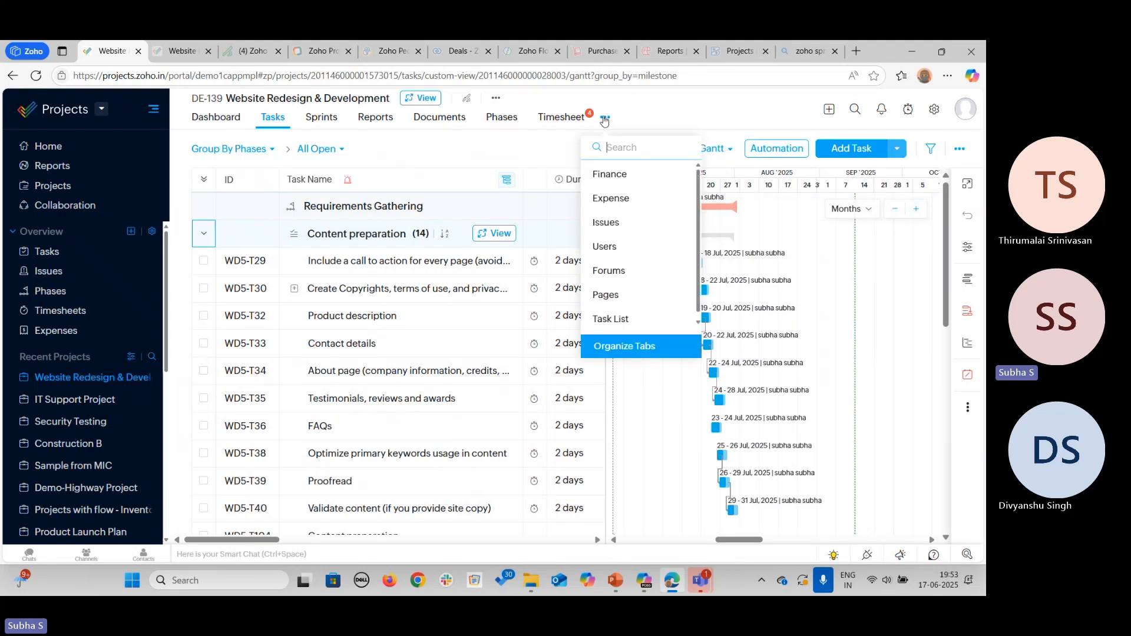
left_click(642, 223)
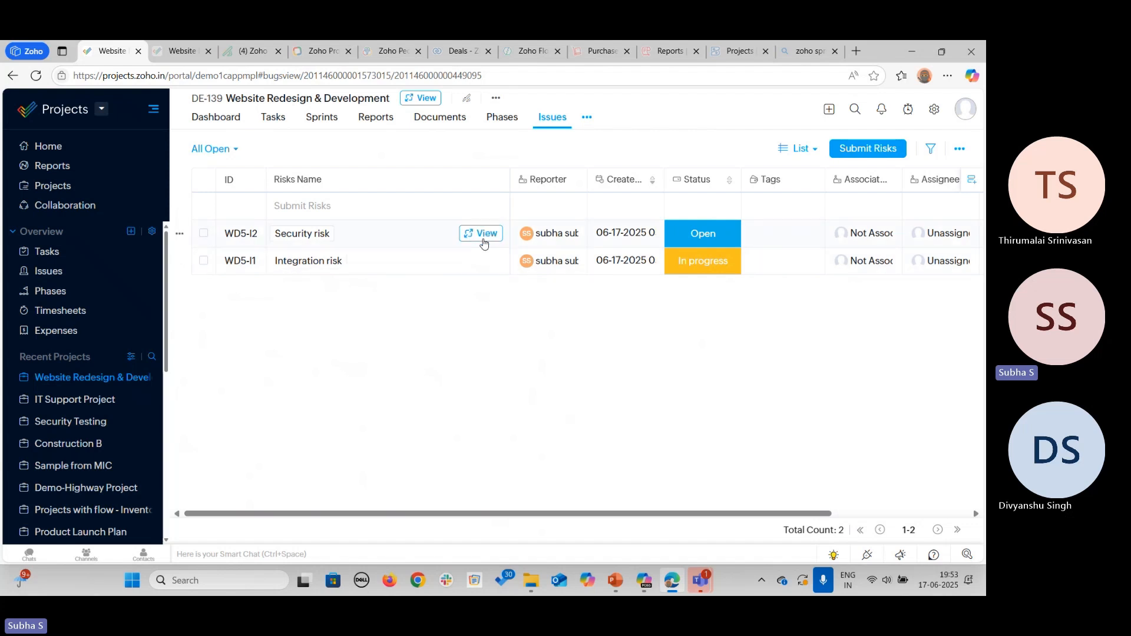
left_click(480, 238)
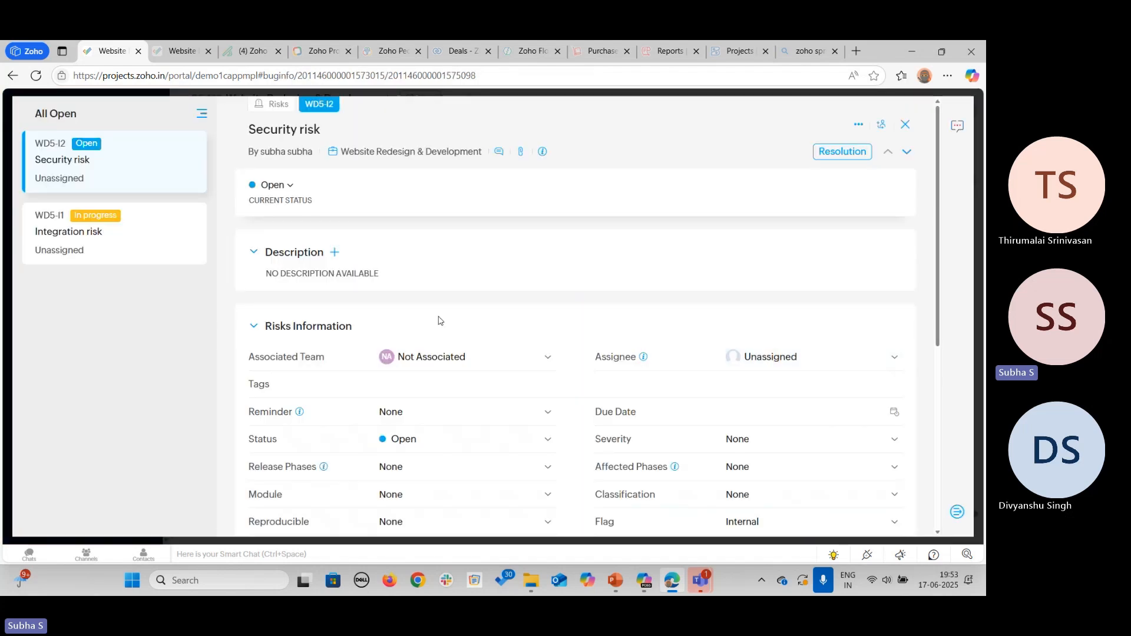
scroll(440, 320, "down", 2)
scroll(439, 320, "down", 2)
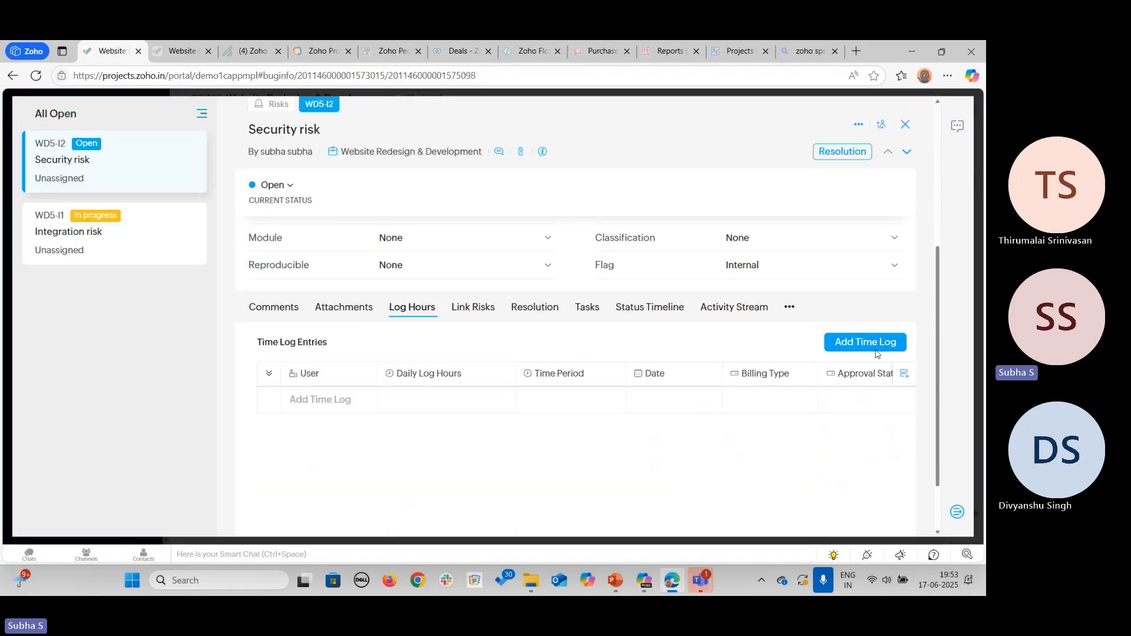
scroll(626, 373, "up", 3)
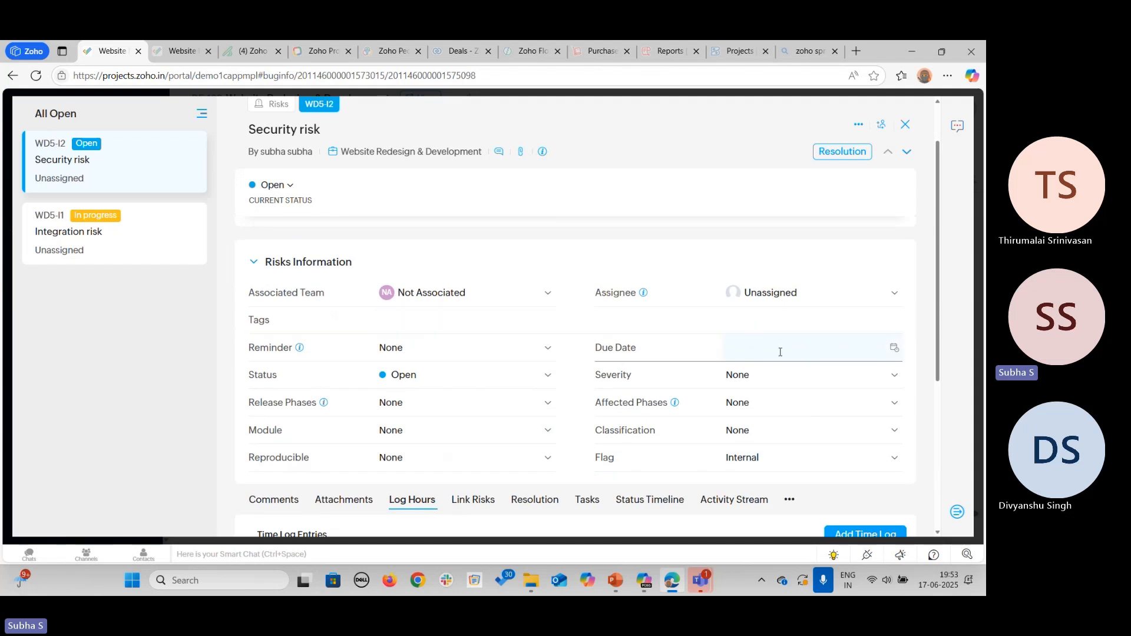
Step: Assign the Security risk to the project owner and close its details
left_click(787, 295)
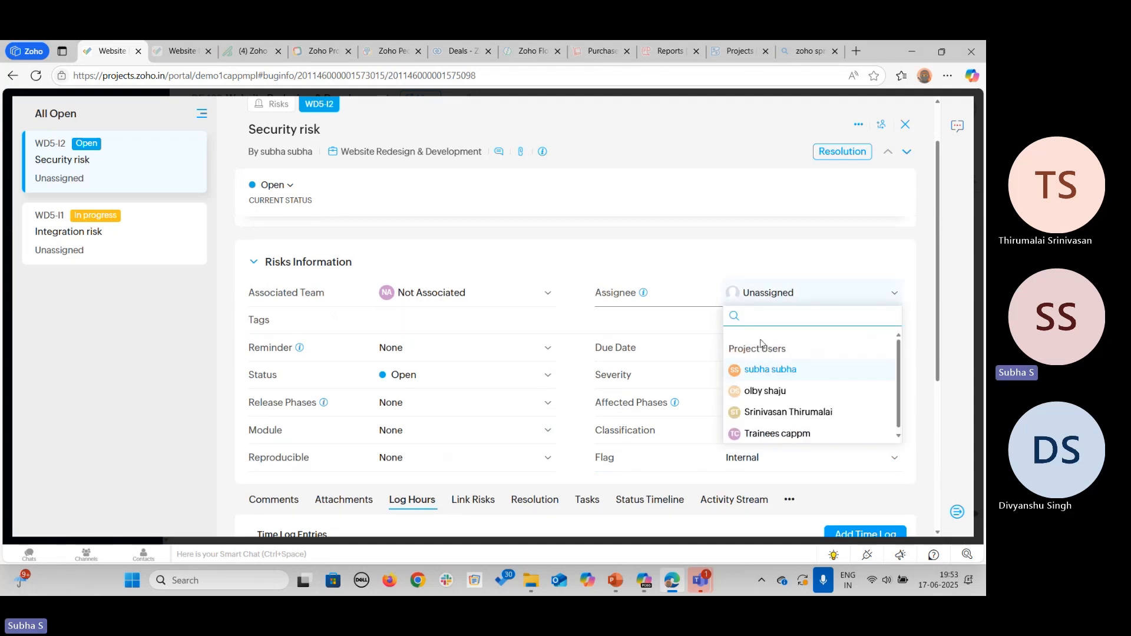
left_click(759, 371)
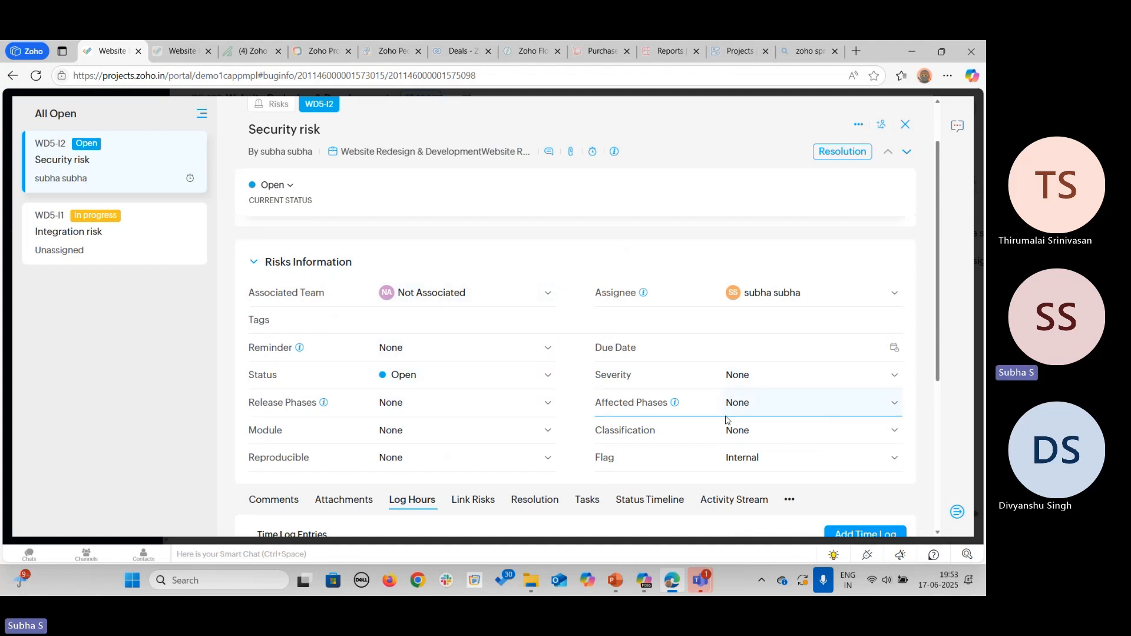
left_click(906, 126)
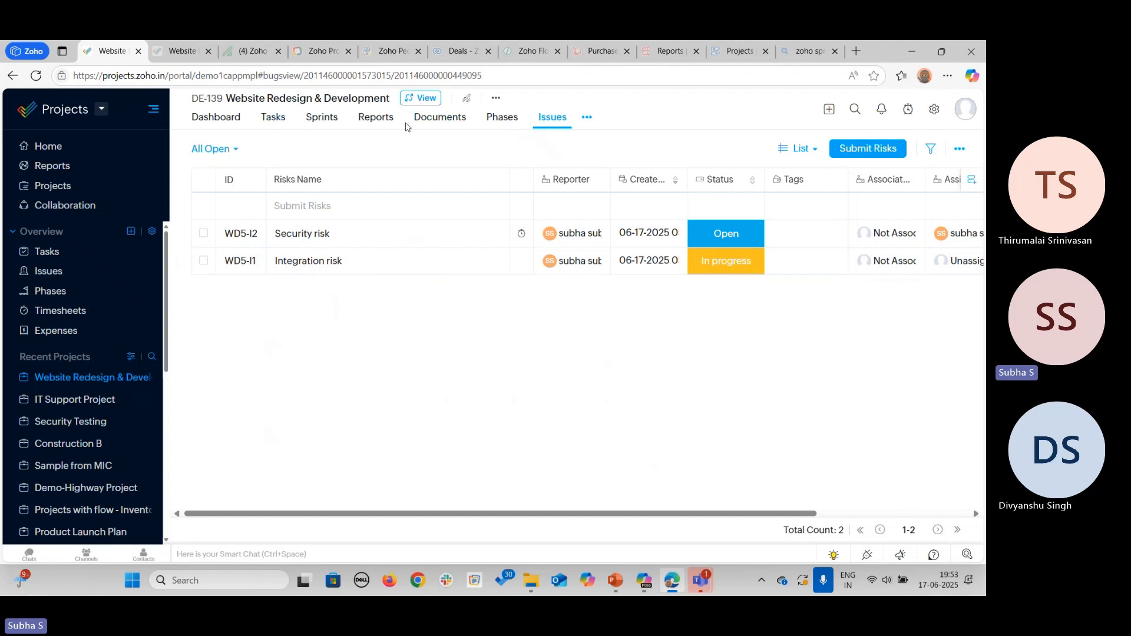
Step: View the project's Workload Report by task owner and check its date range options, leaving the range unchanged
left_click(372, 120)
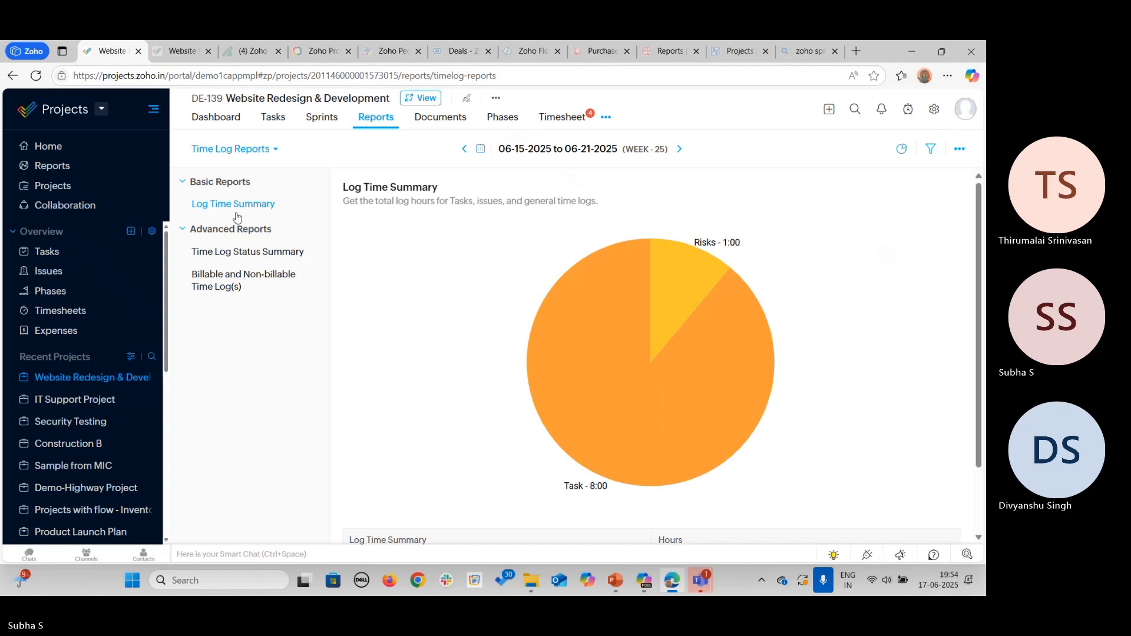
left_click(265, 152)
left_click(250, 187)
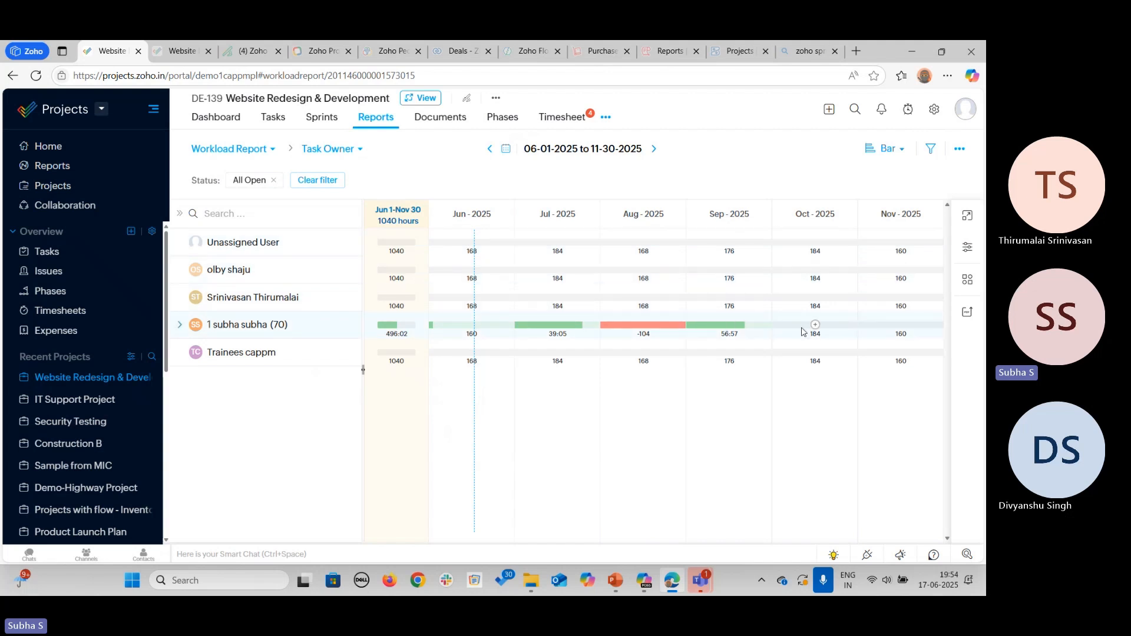
left_click(539, 152)
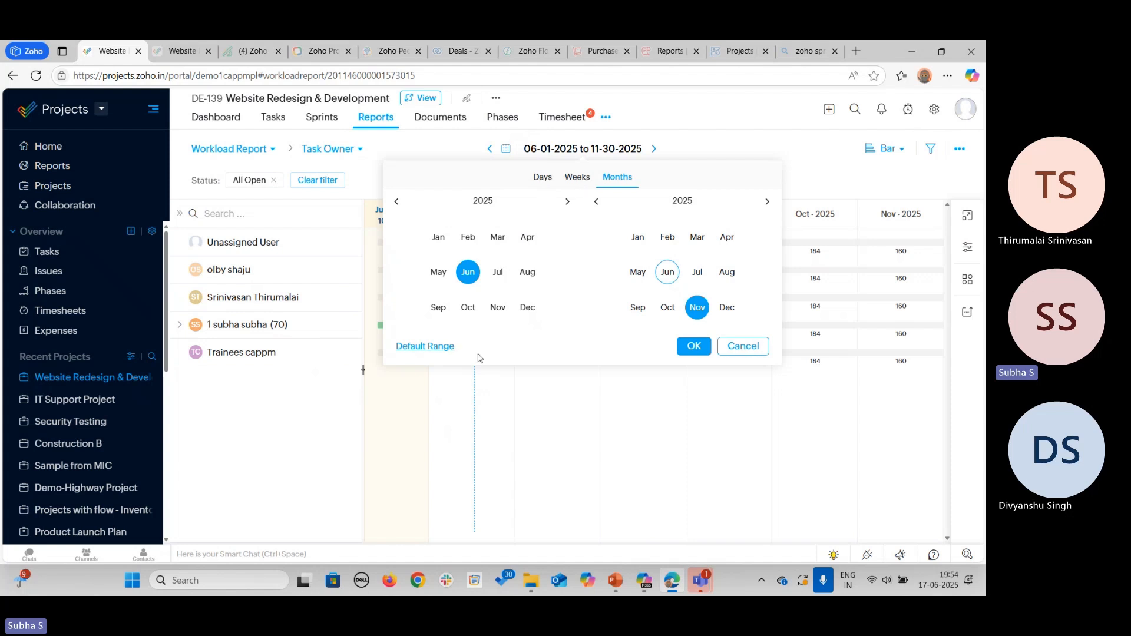
left_click(760, 344)
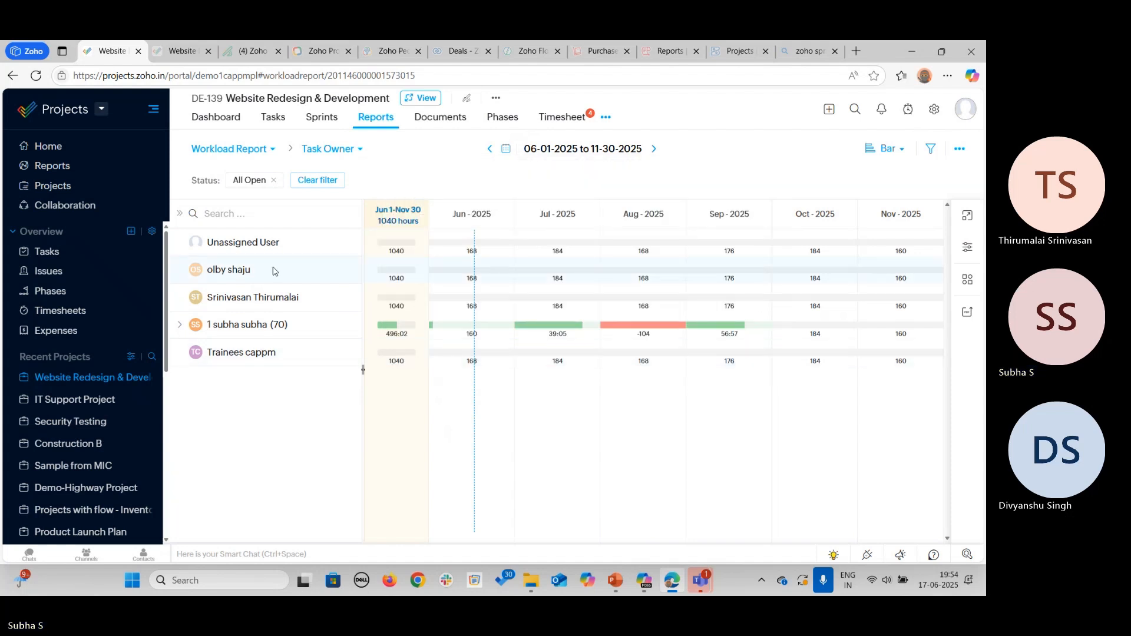
Step: View the project's planned versus actual hours report and expand the listed user's tasks
left_click(263, 152)
left_click(254, 210)
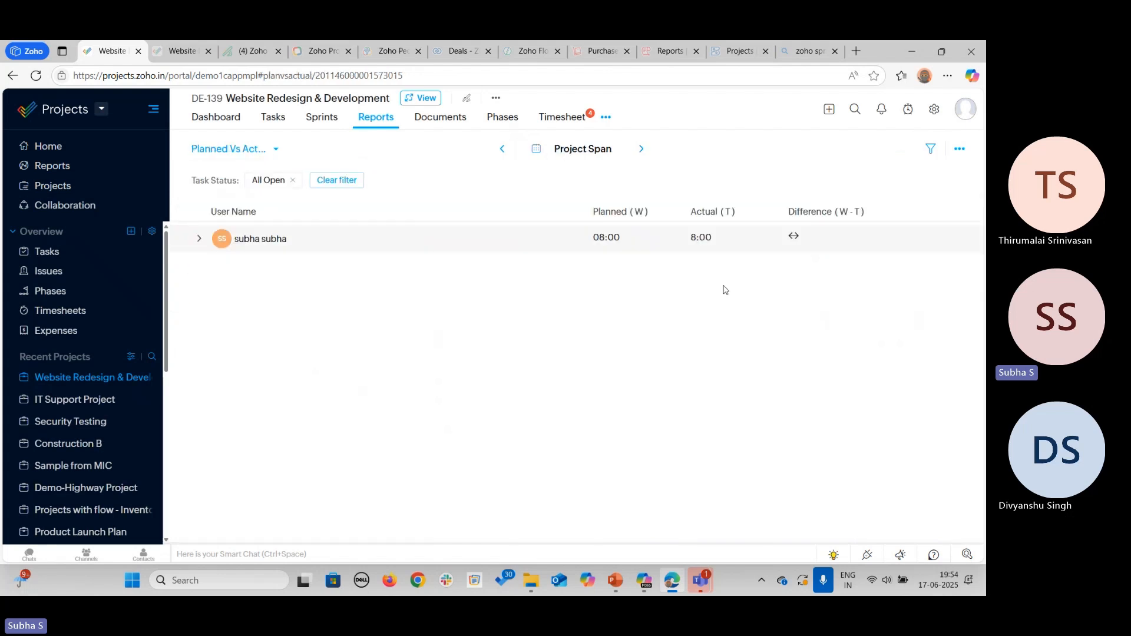
left_click(200, 240)
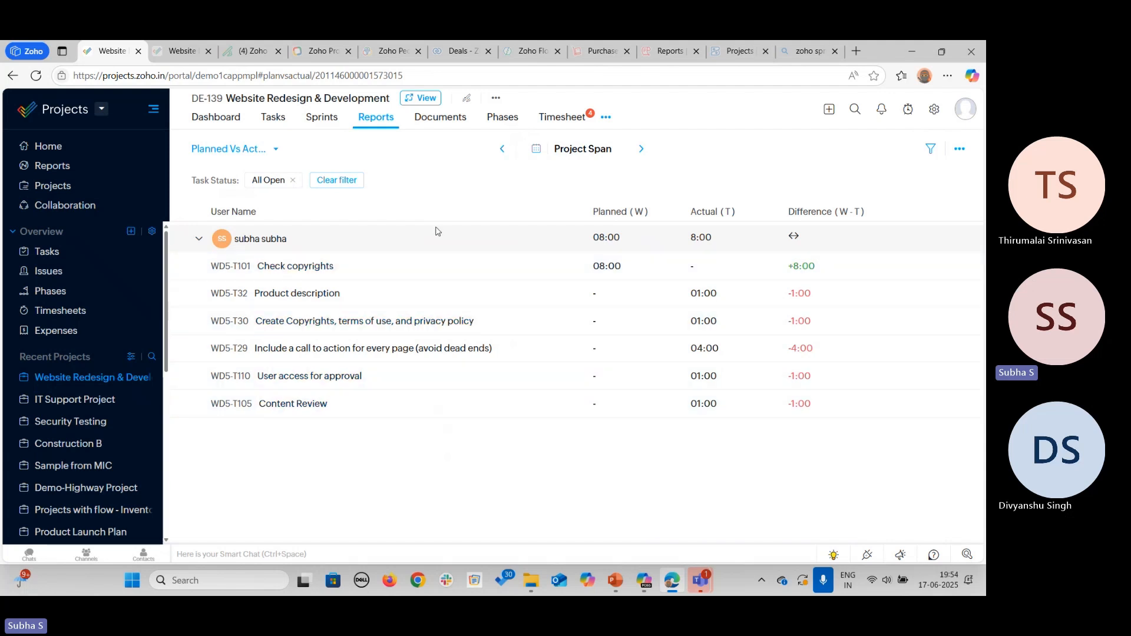
Step: View the status charts in the project's Task Reports and Risks Reports
left_click(240, 152)
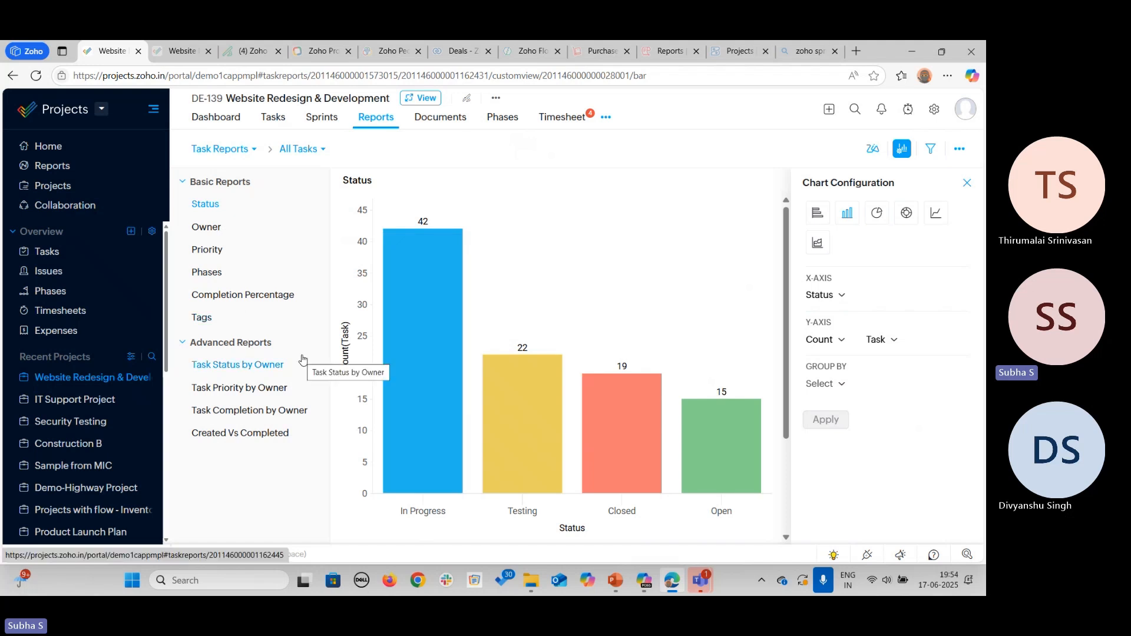
left_click(236, 156)
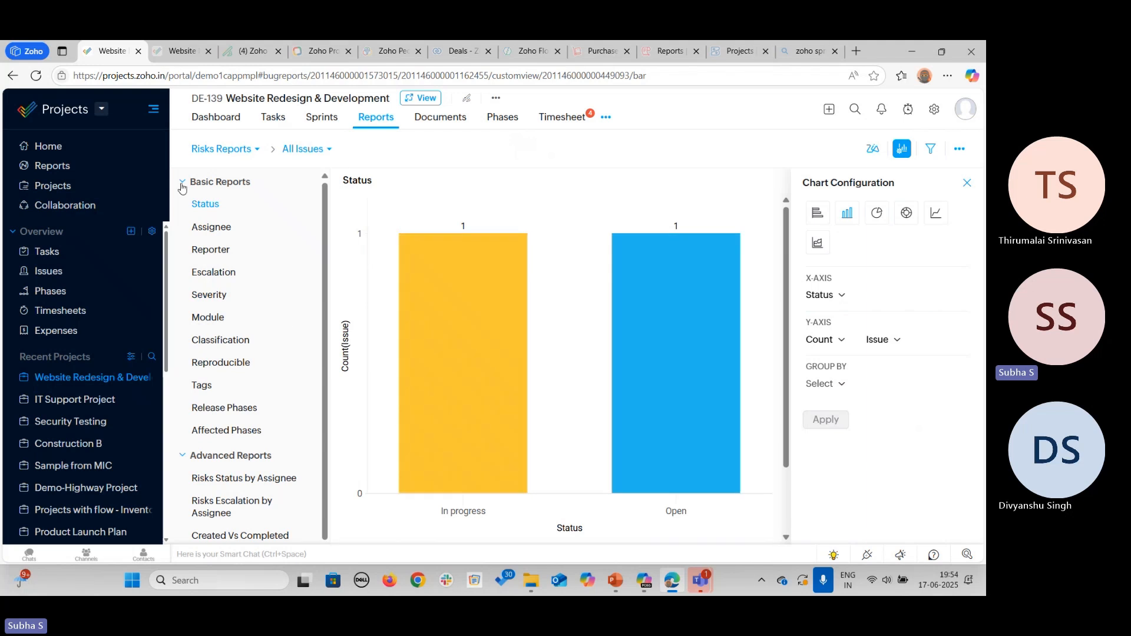
Step: Open the Time Log Reports and examine the Log Time Summary chart's hours for tasks and risks
left_click(221, 149)
left_click(219, 288)
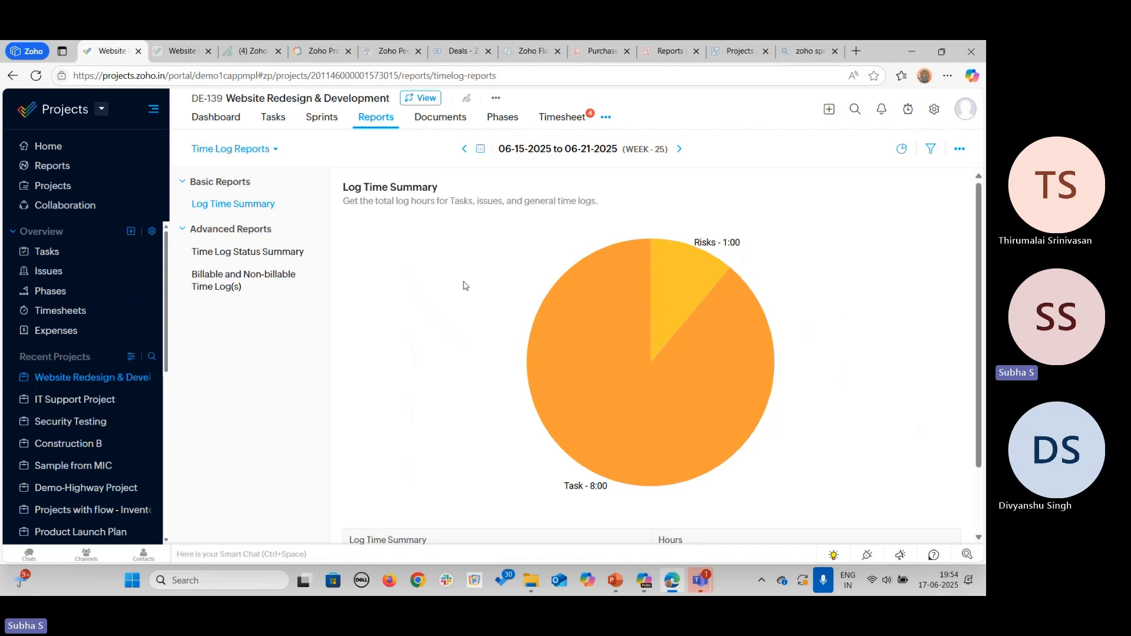
mouse_move(745, 329)
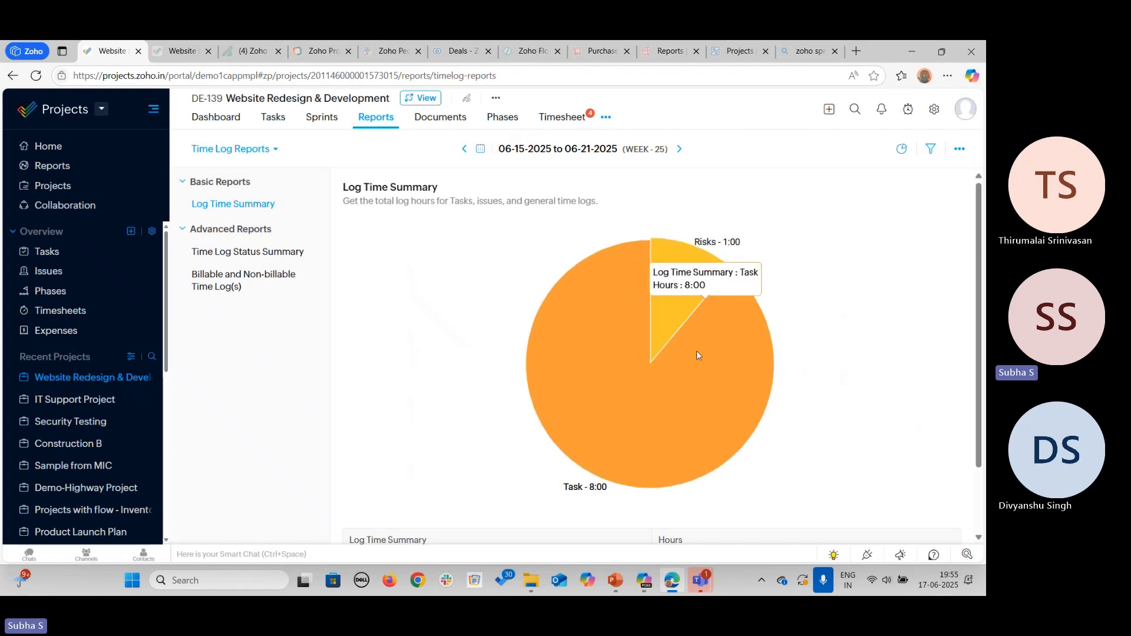
Step: Open the project's Timesheet and view the new time log form without adding an entry
left_click(562, 117)
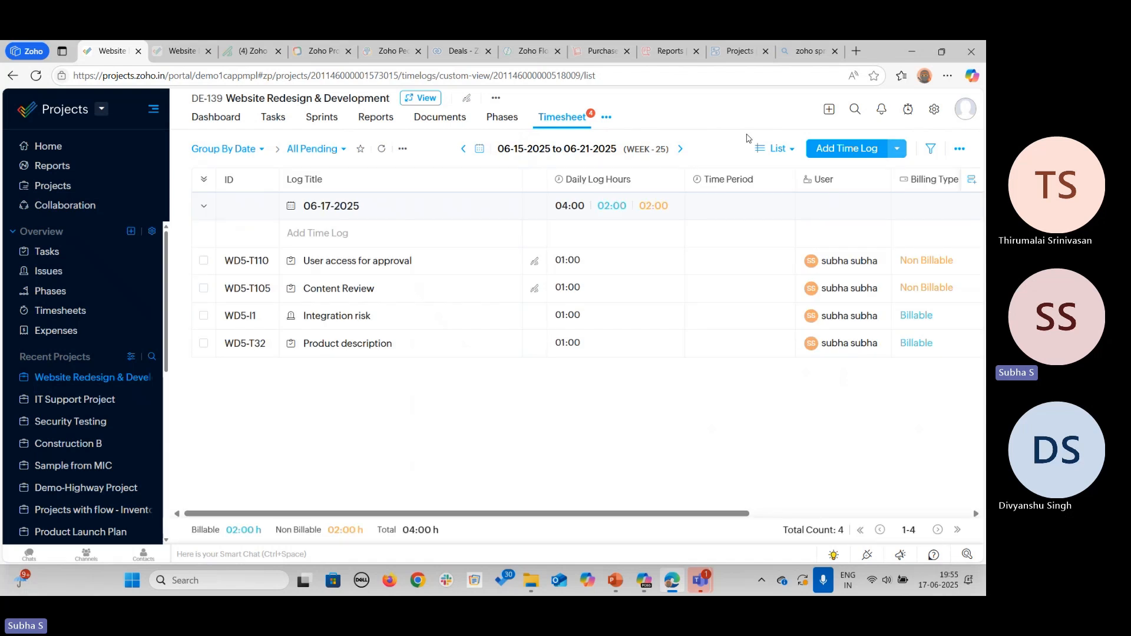
left_click(846, 155)
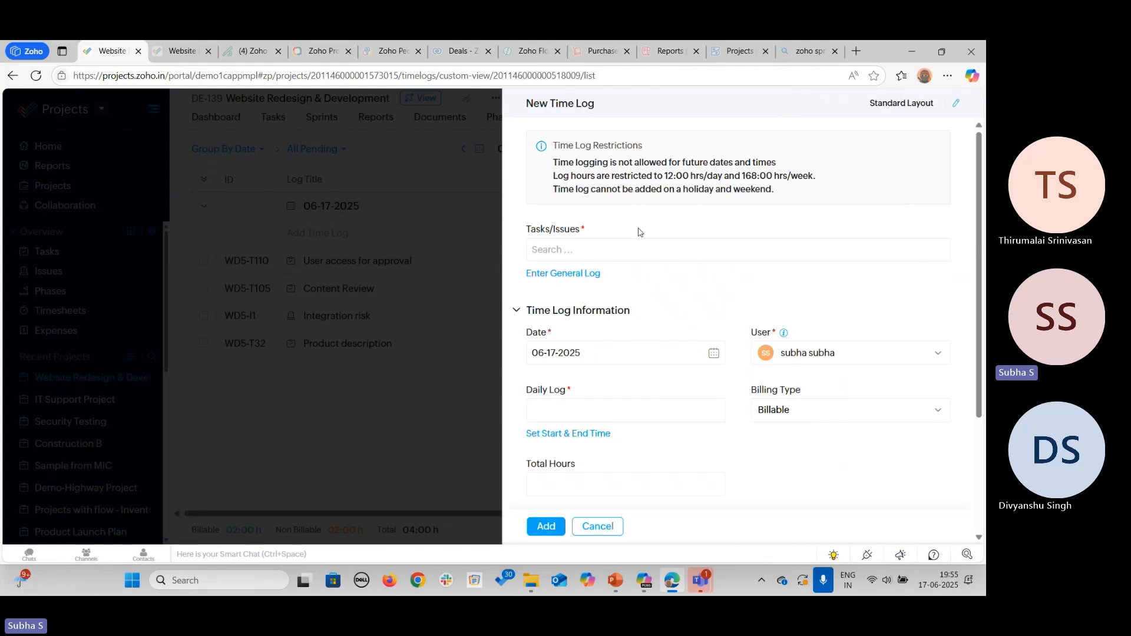
left_click(608, 527)
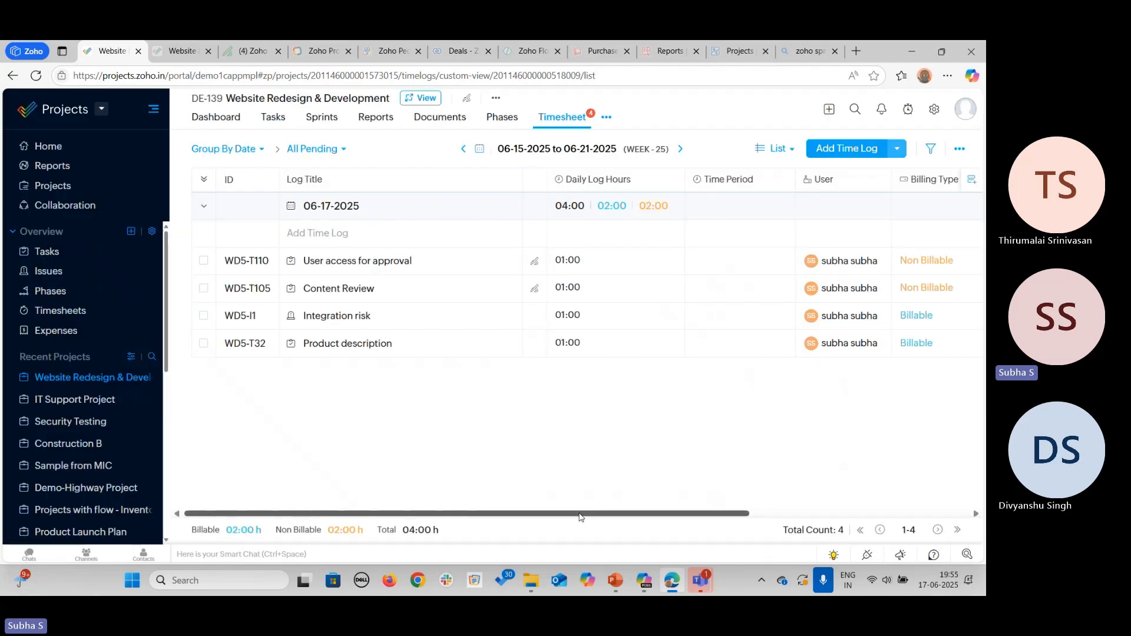
Step: Group the project's pending timesheet entries by user
left_click(236, 153)
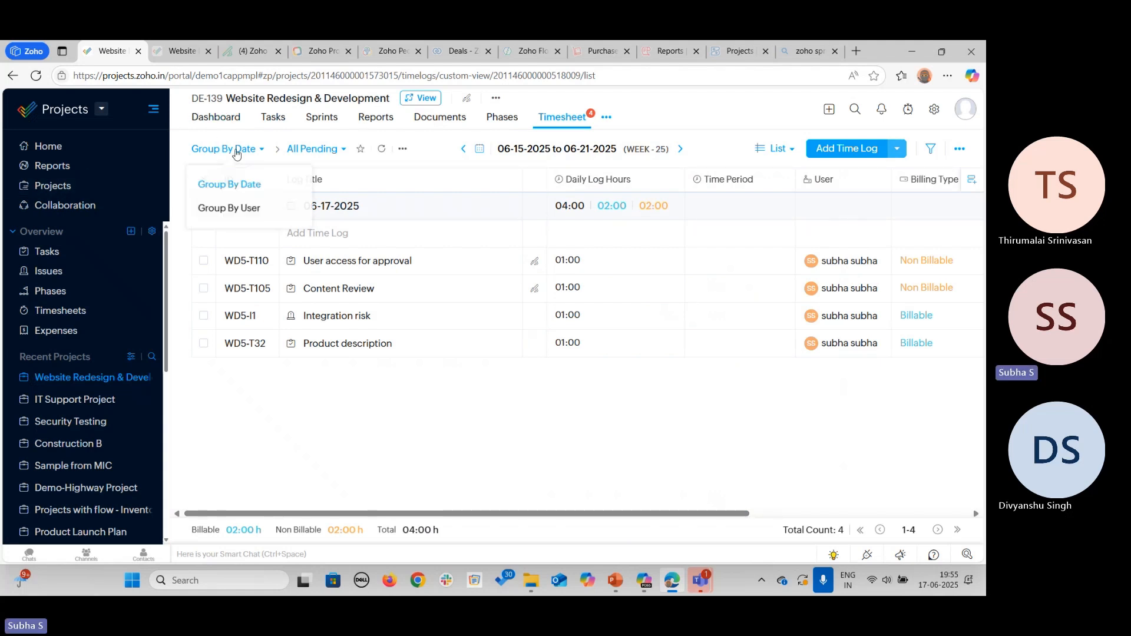
left_click(237, 154)
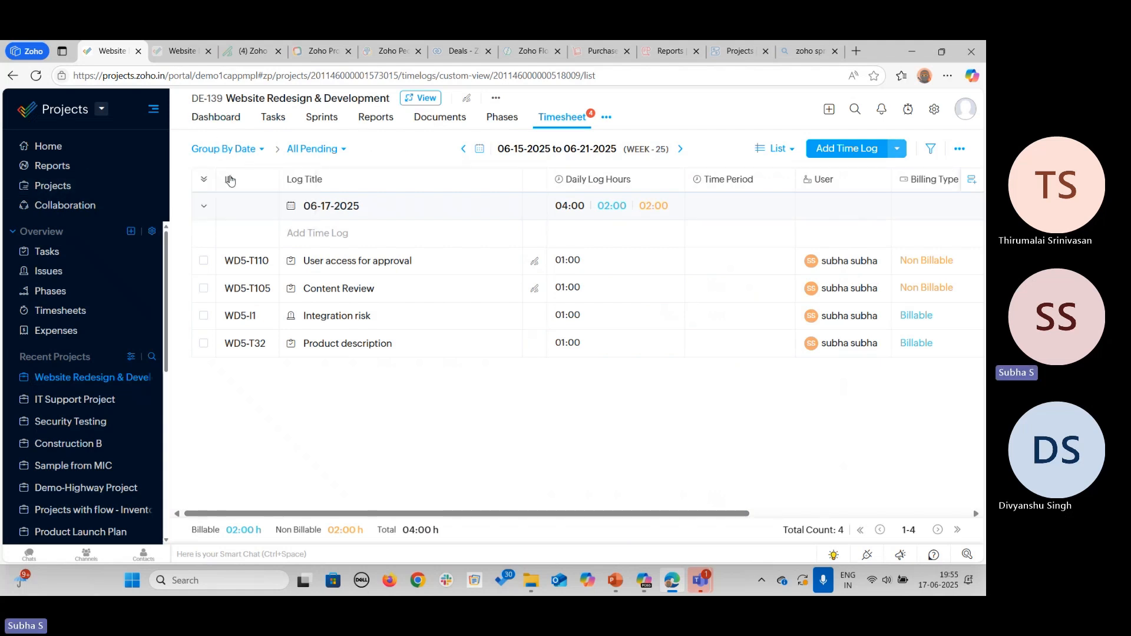
left_click(236, 153)
left_click(232, 207)
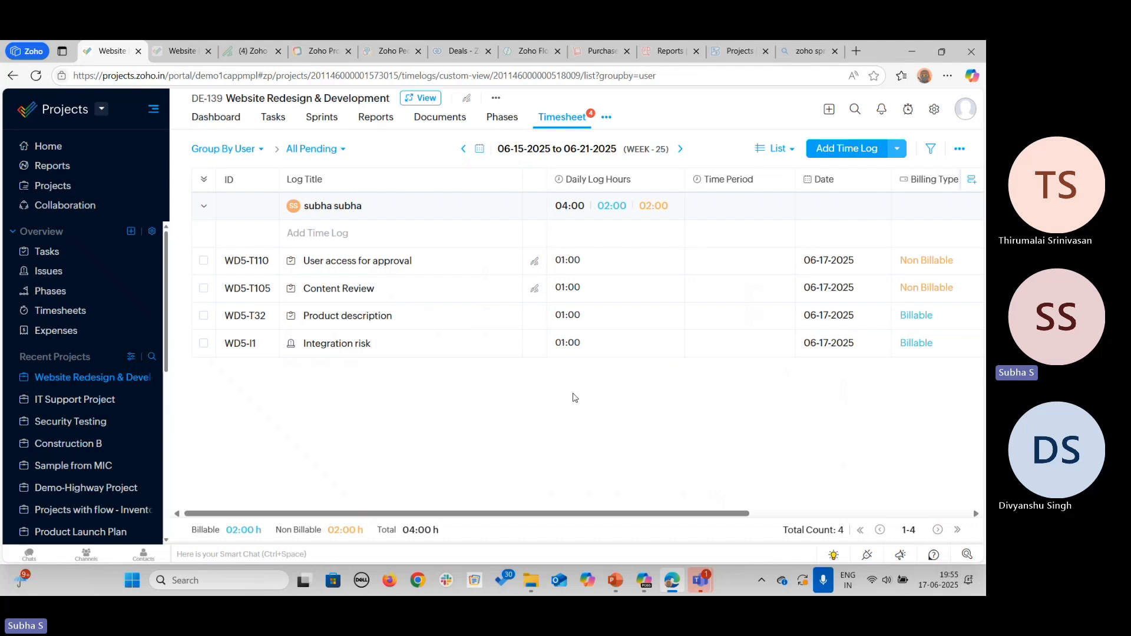
Step: Open the project's dashboard and look over its sprint progress, task status, team status and risks status widgets
left_click(230, 125)
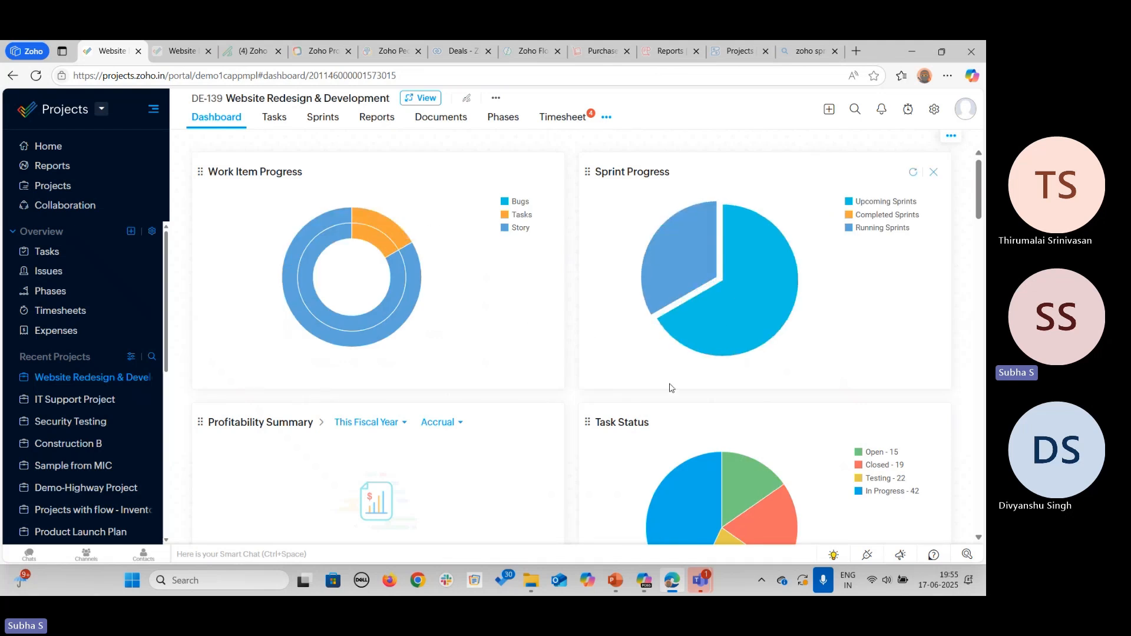
scroll(671, 388, "down", 5)
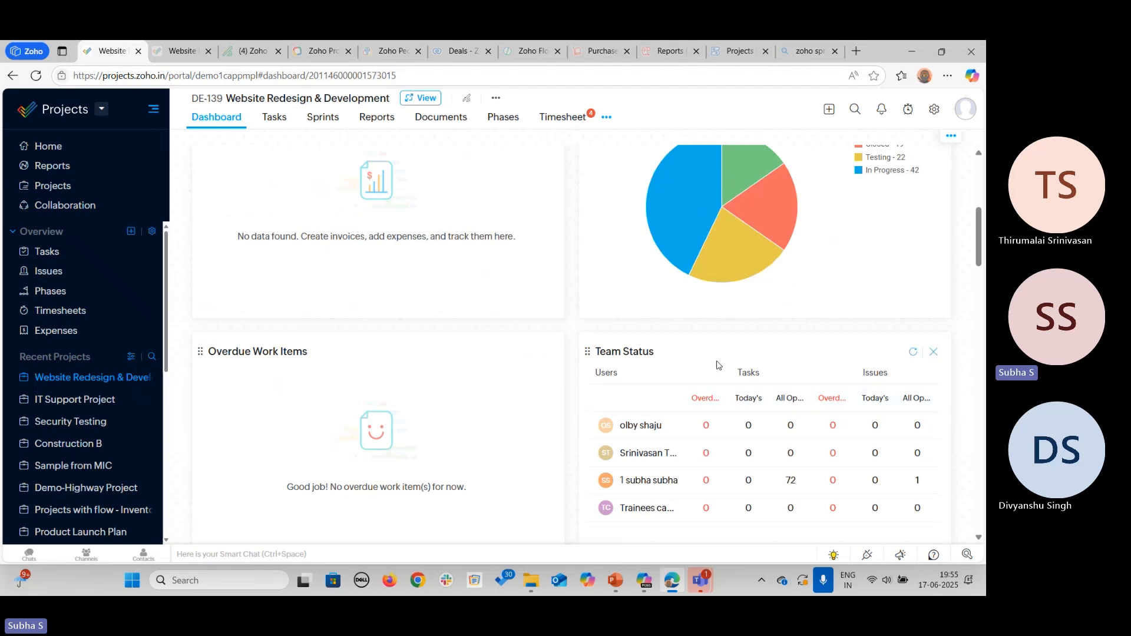
scroll(718, 368, "down", 6)
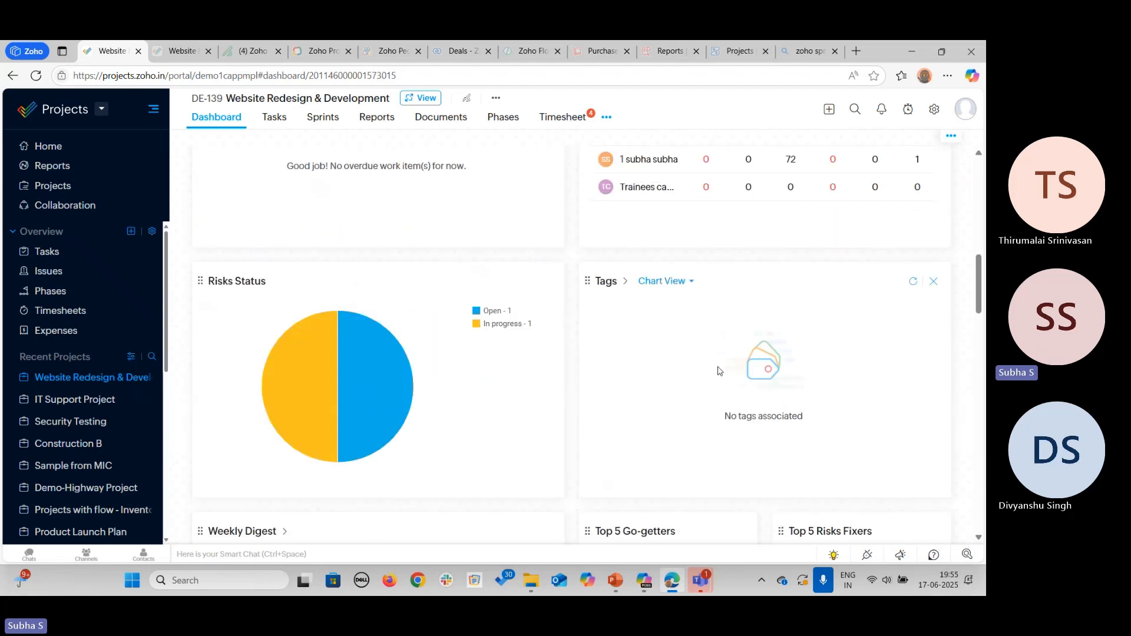
scroll(717, 375, "up", 12)
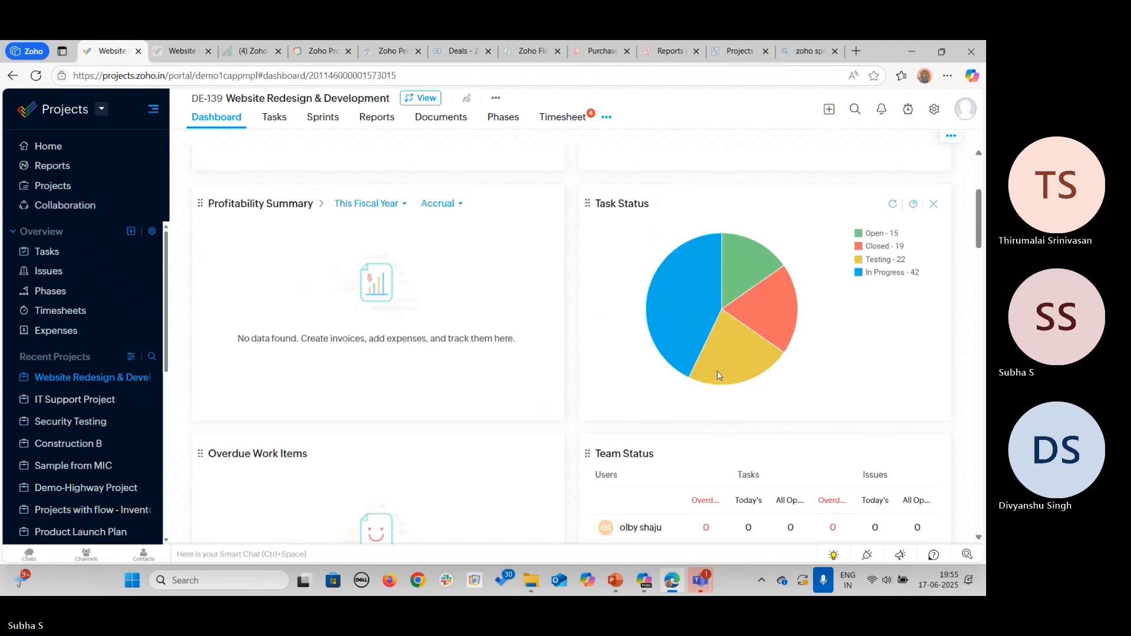
Step: View the portfolio charts on the home page and reopen the Website Redesign & Development project from the active projects list
left_click(86, 153)
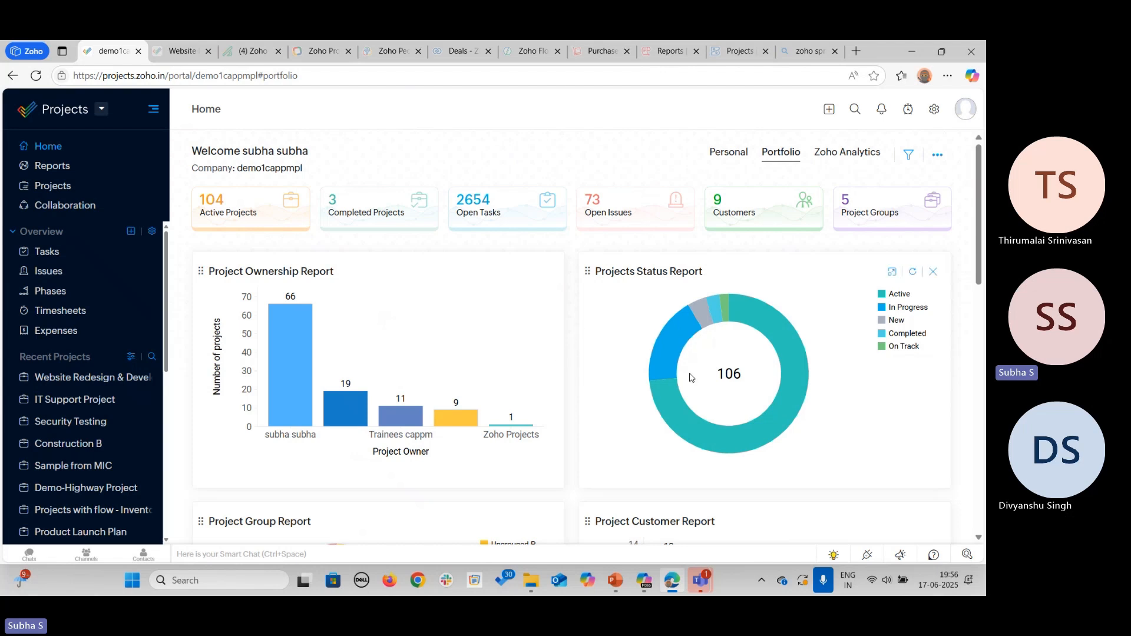
scroll(692, 378, "down", 1)
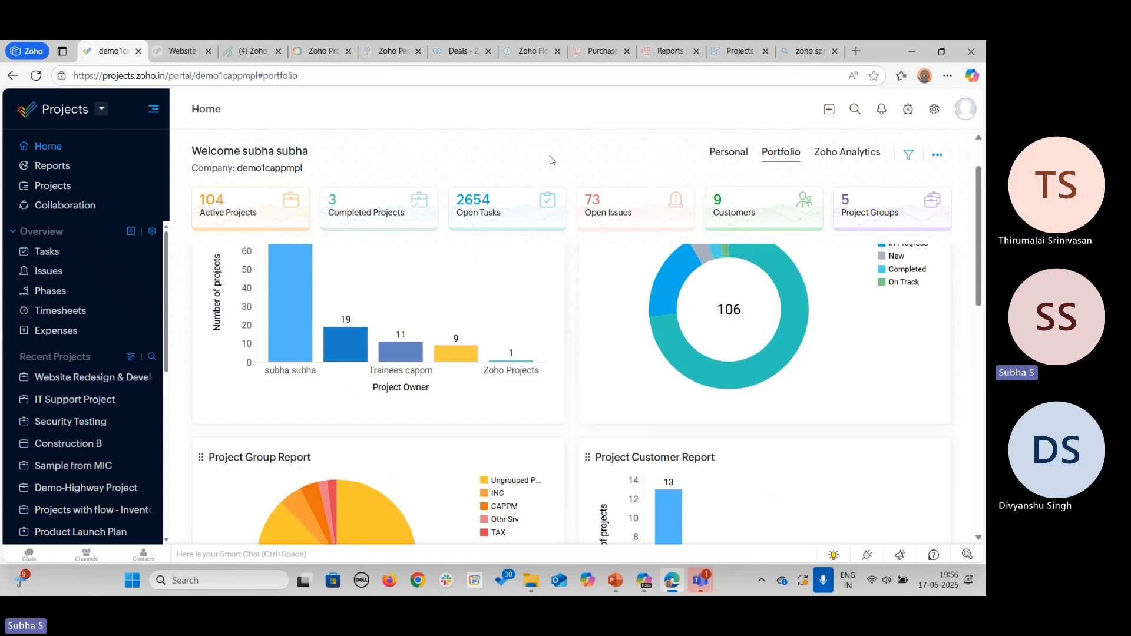
left_click(60, 192)
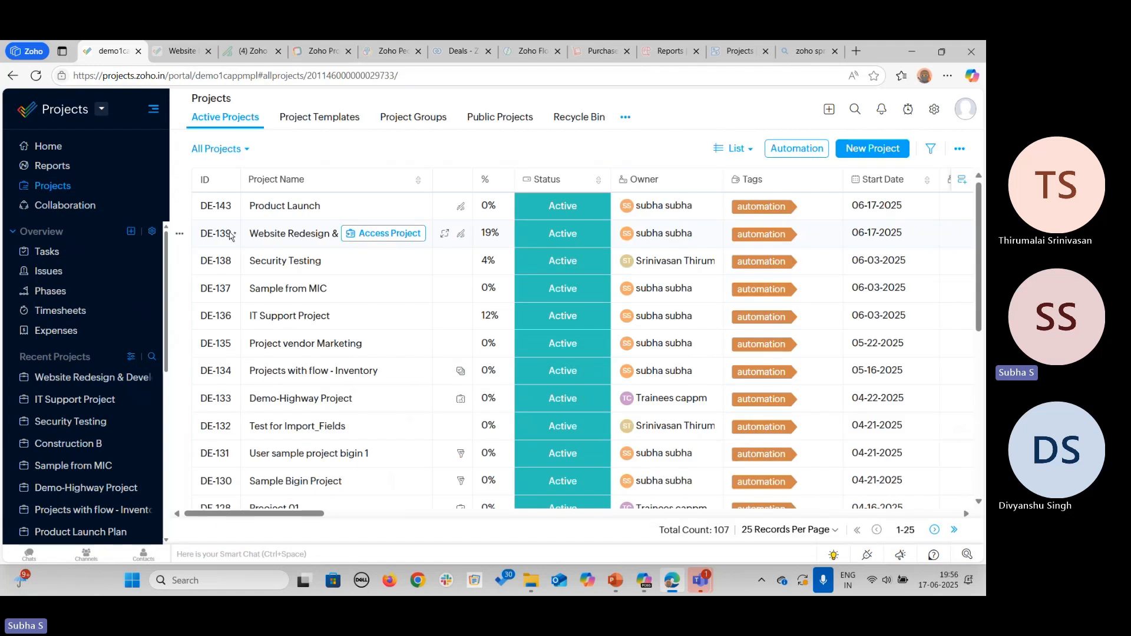
left_click(390, 234)
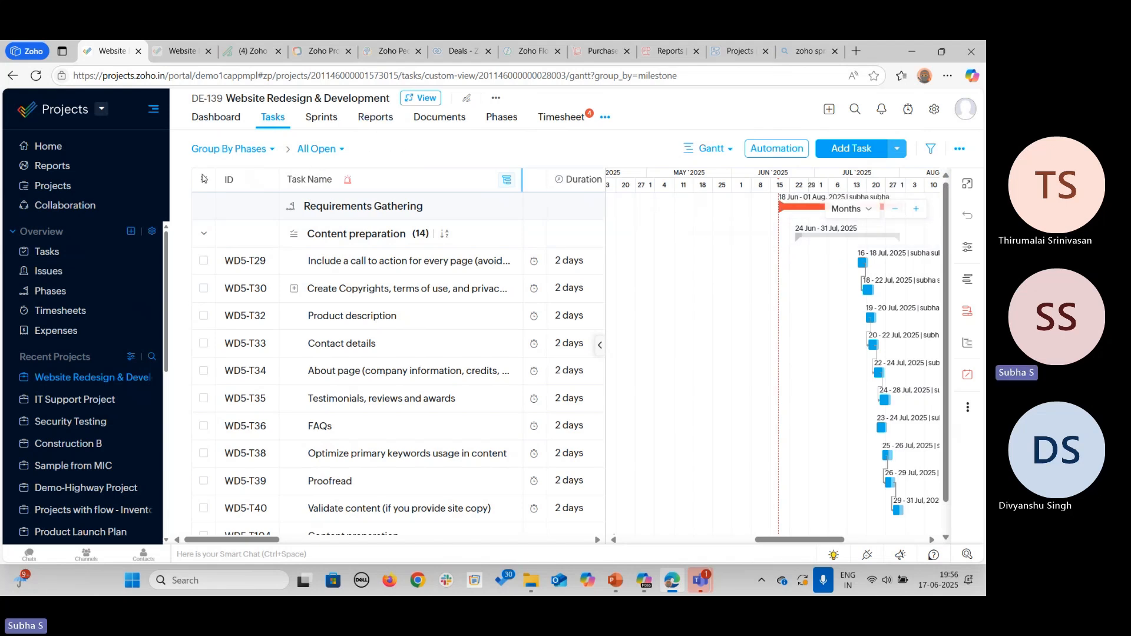
Step: Switch to Zoho Sprints and dismiss the cloned work items notice without refreshing
mouse_move(234, 48)
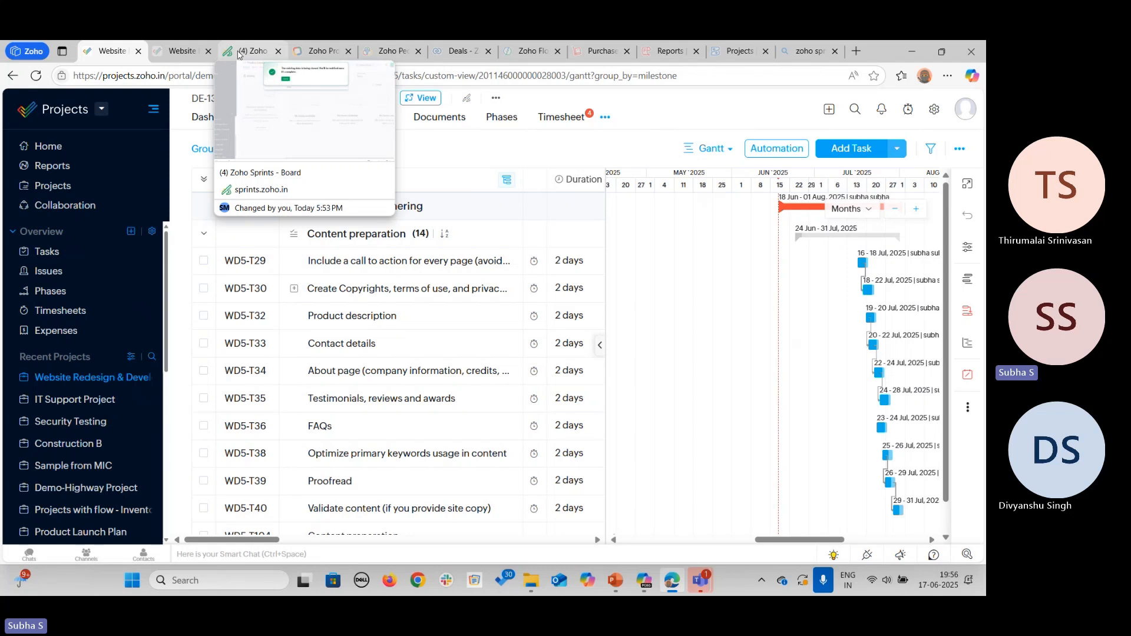
left_click(238, 53)
left_click(399, 172)
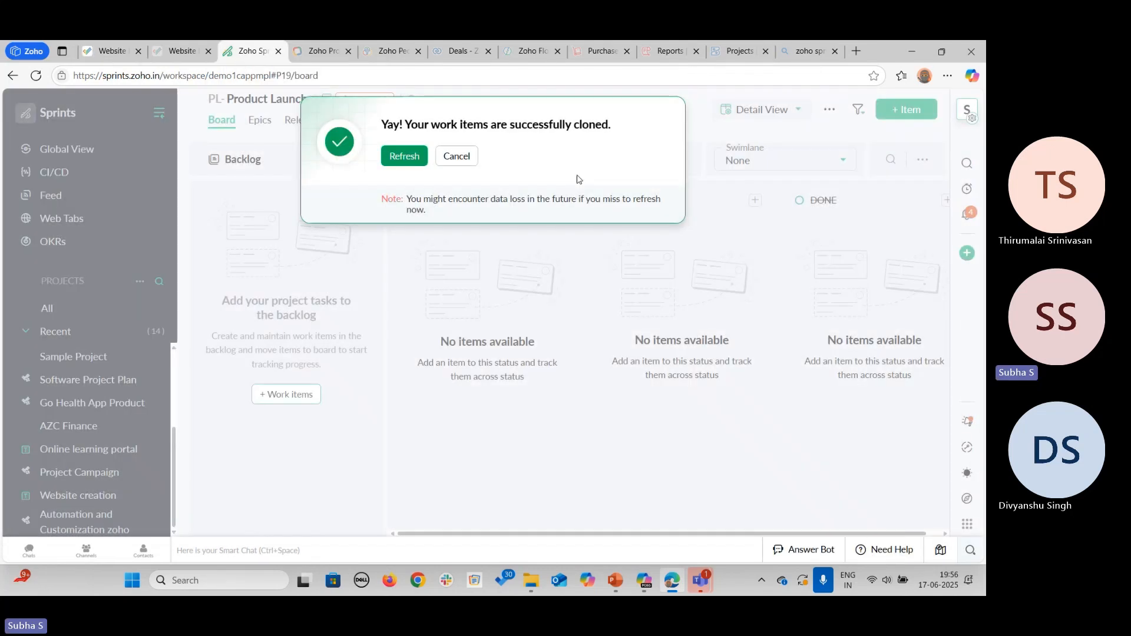
left_click(466, 163)
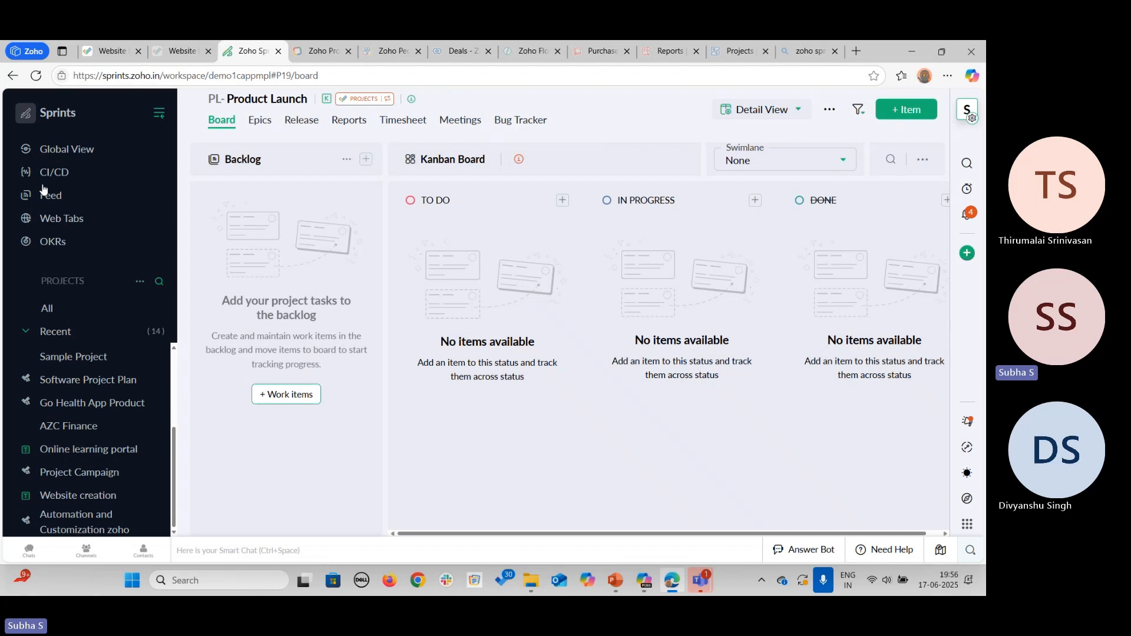
Step: Open the WRF Website Redesign & Development project from the list of all Sprints projects
left_click(156, 307)
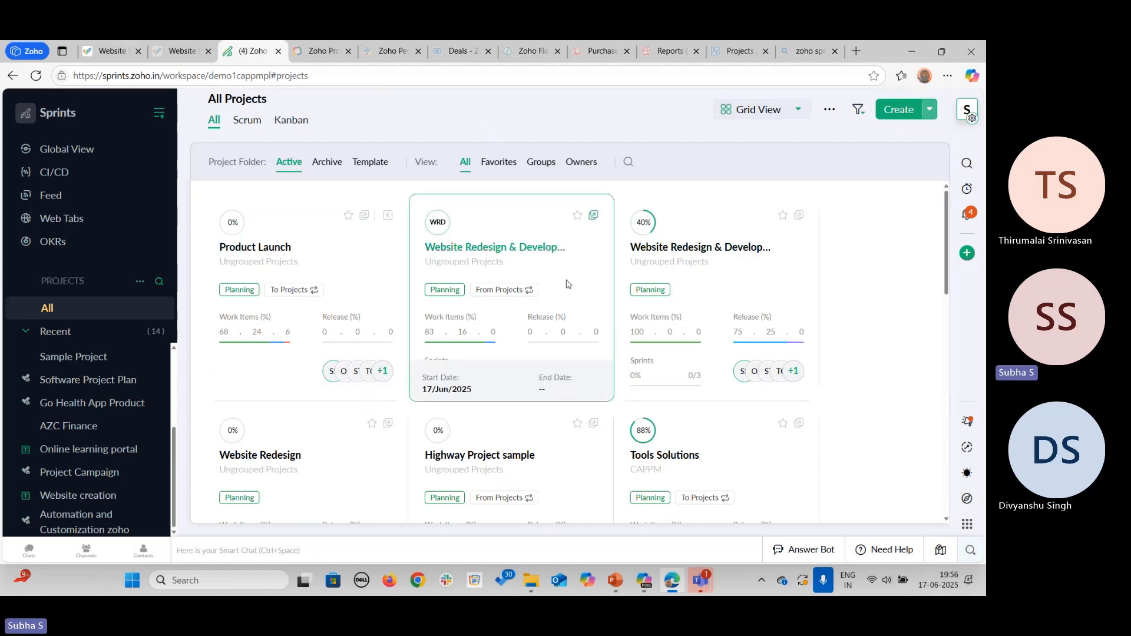
left_click(472, 248)
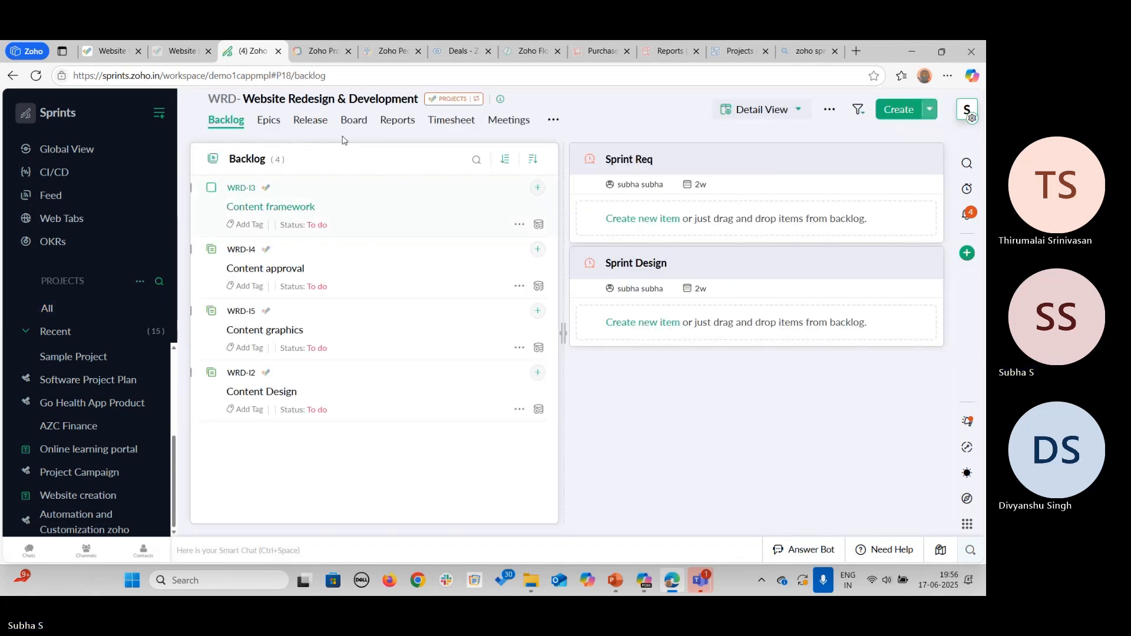
left_click(73, 310)
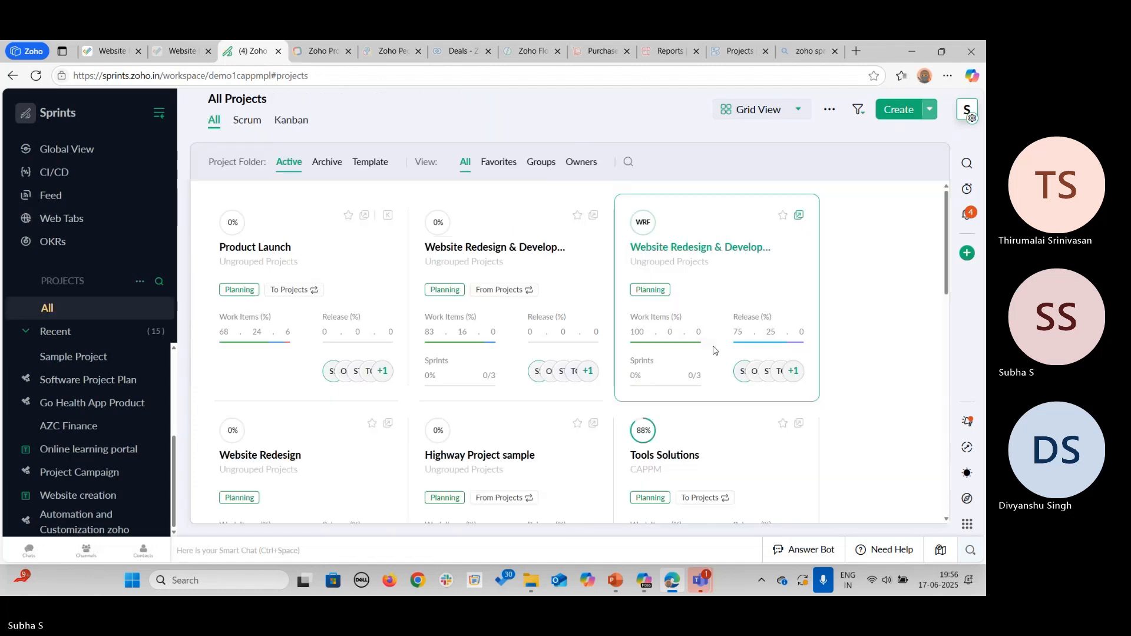
left_click(705, 248)
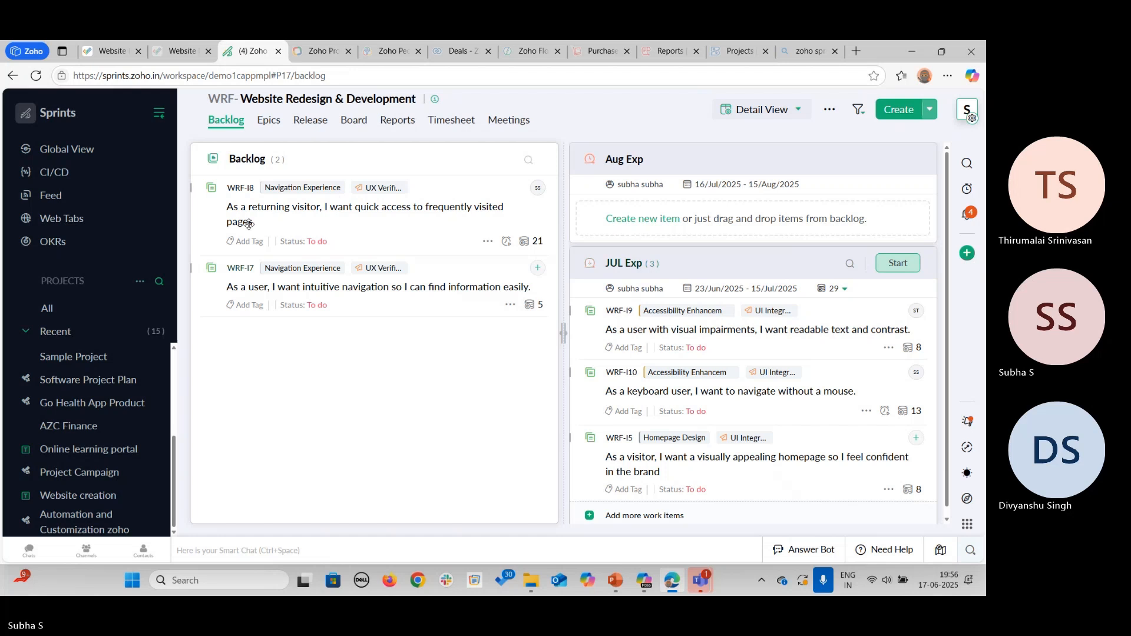
Step: View the project's epics and examine the work items under Navigation Experience, Accessibility Enhancements and Mobile Responsiveness
left_click(273, 124)
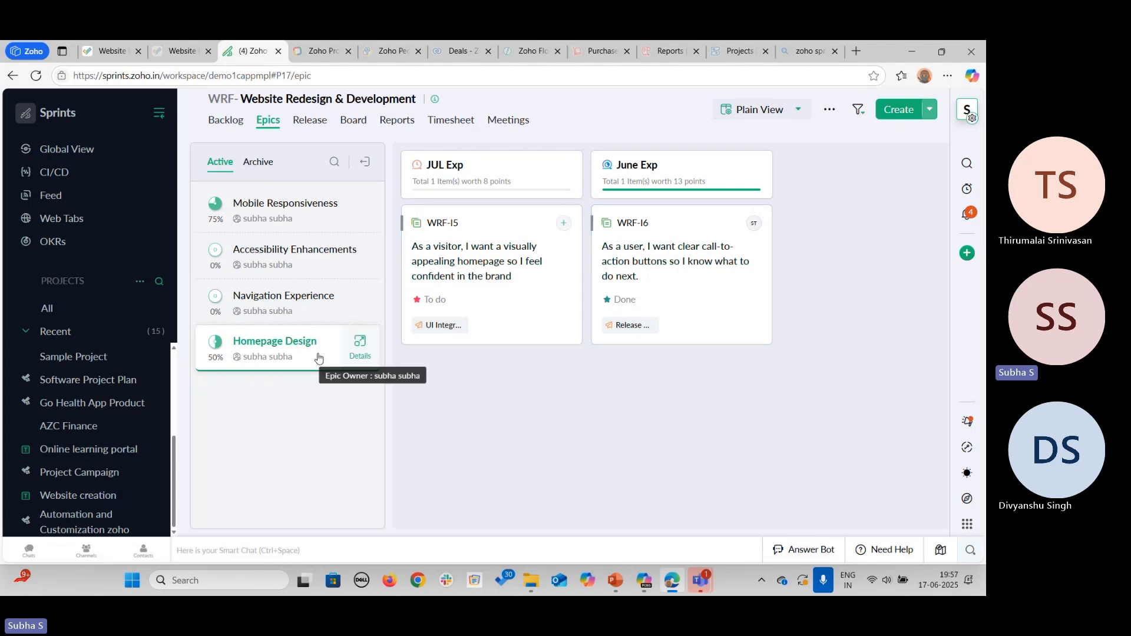
left_click(362, 296)
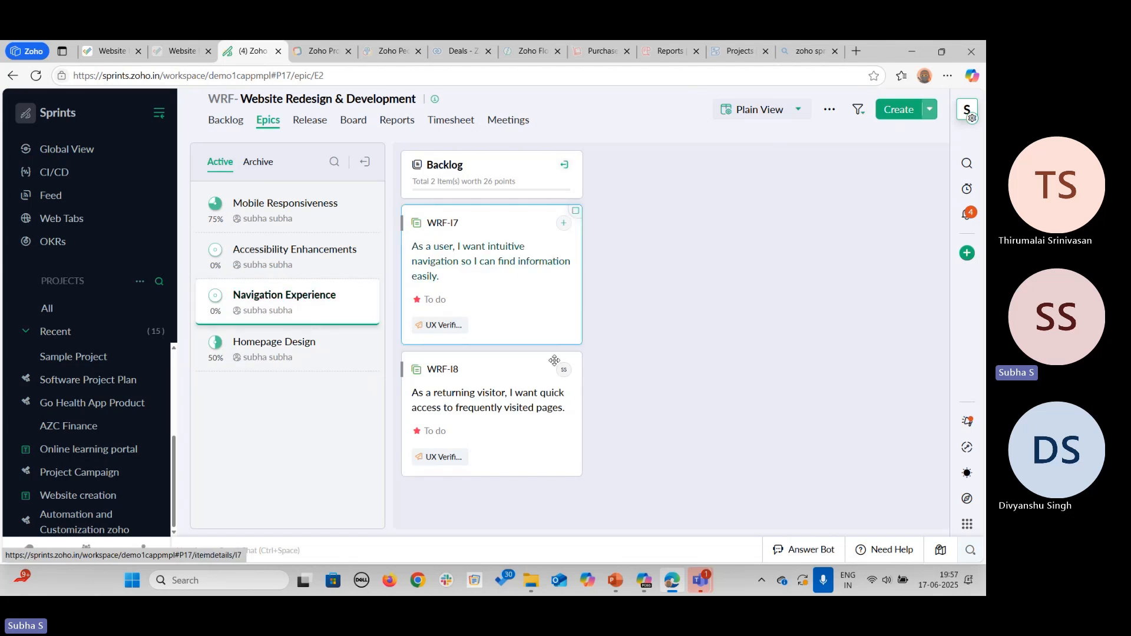
left_click(359, 266)
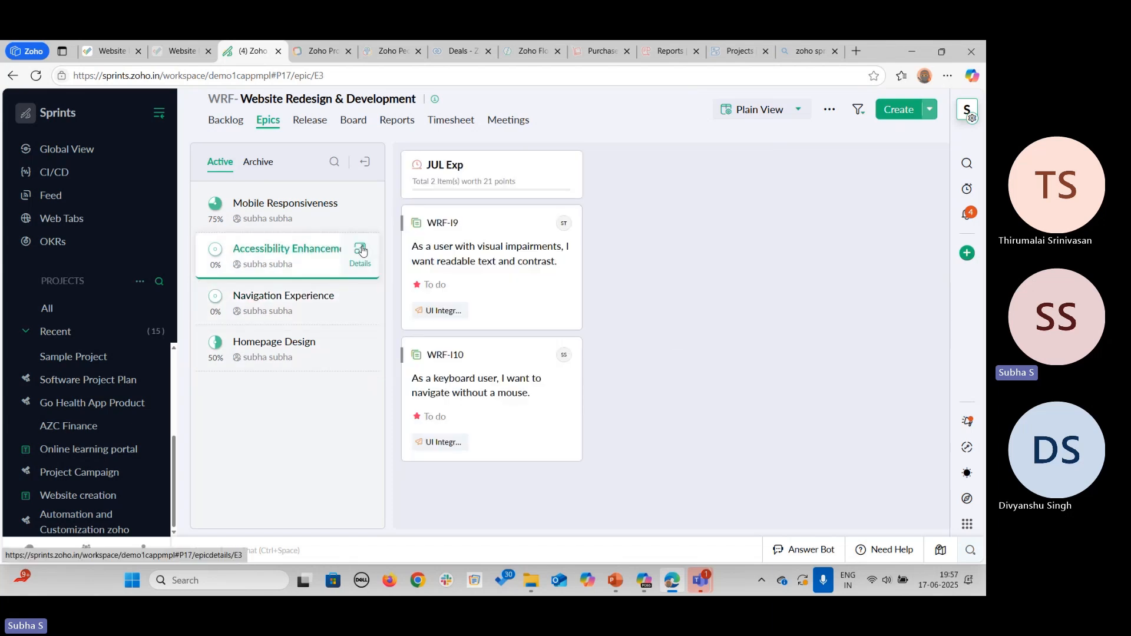
left_click(358, 220)
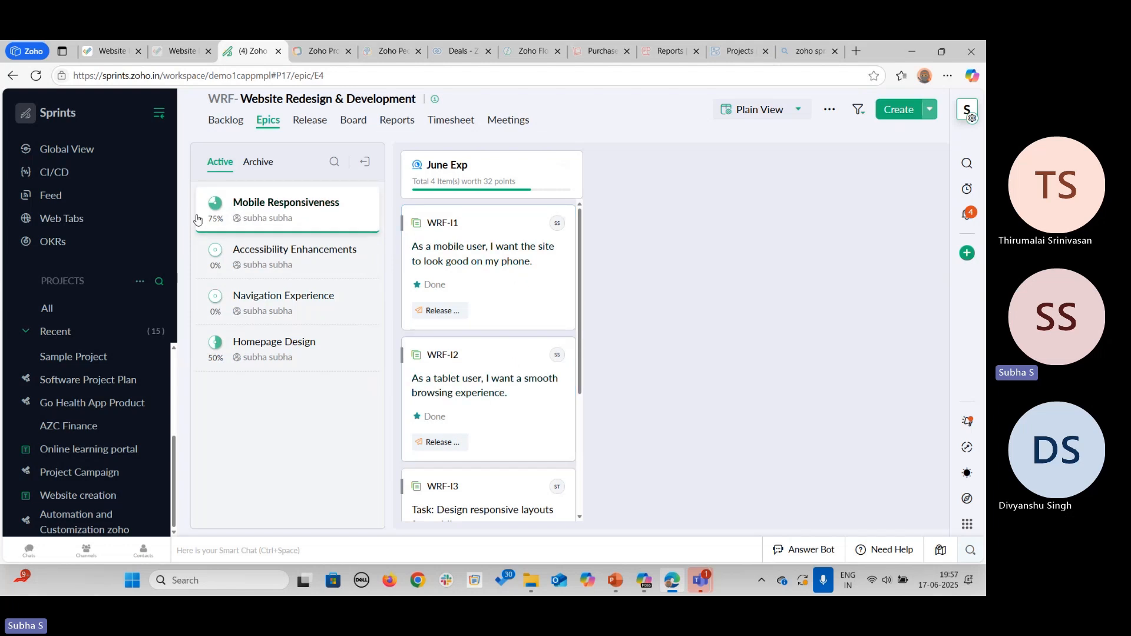
mouse_move(215, 214)
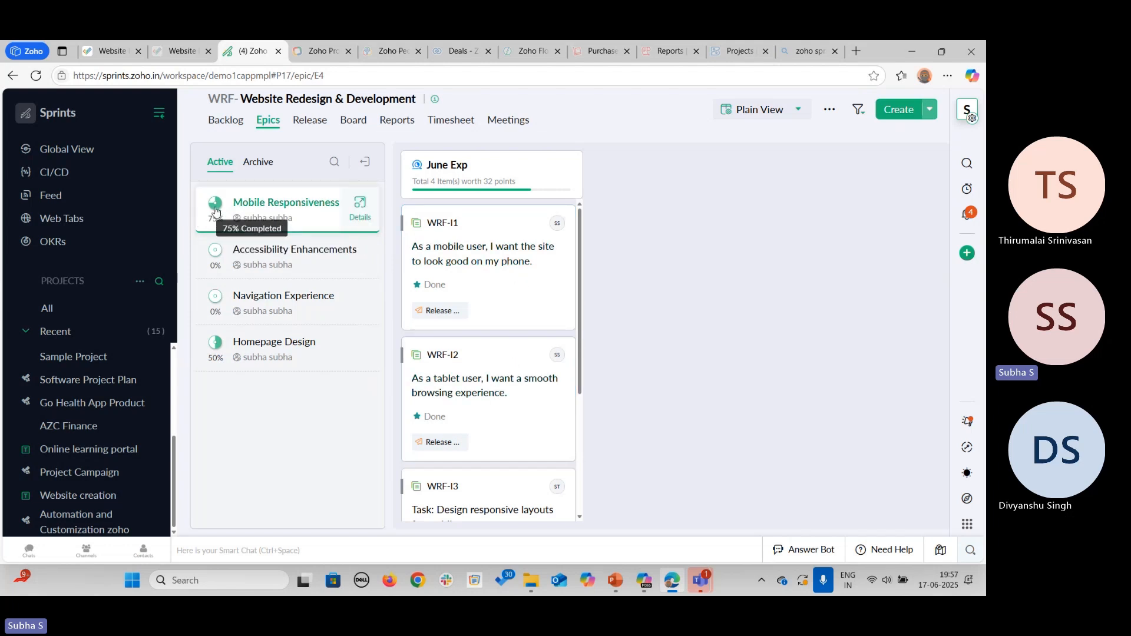
scroll(416, 447, "down", 2)
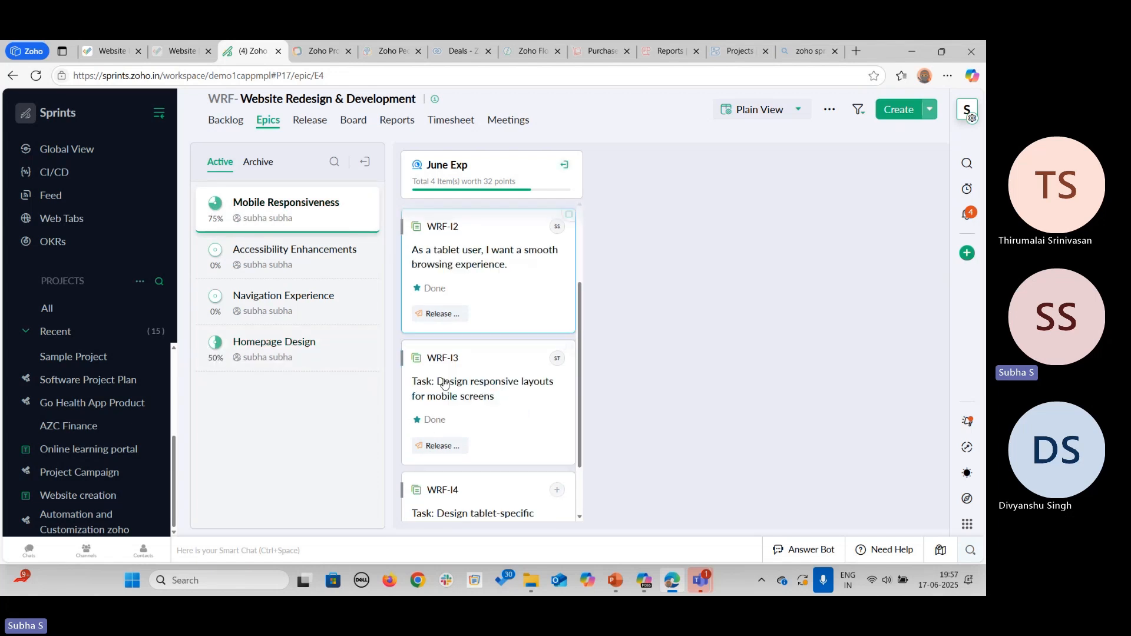
scroll(443, 370, "up", 2)
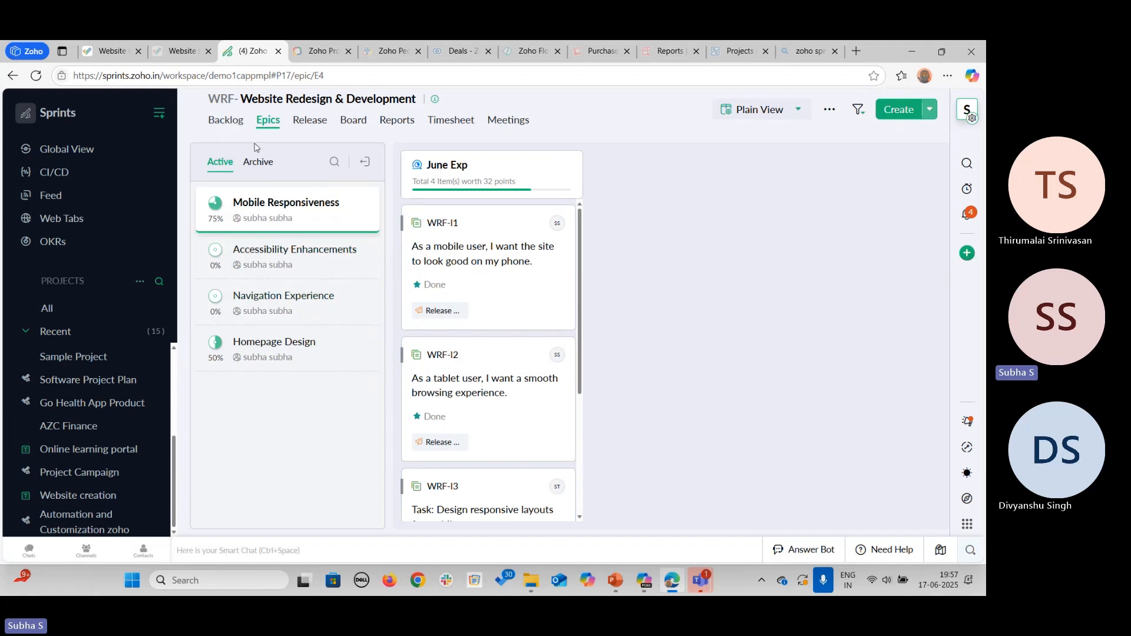
Step: Return to the project's backlog and view the item creation form without creating an item
left_click(226, 120)
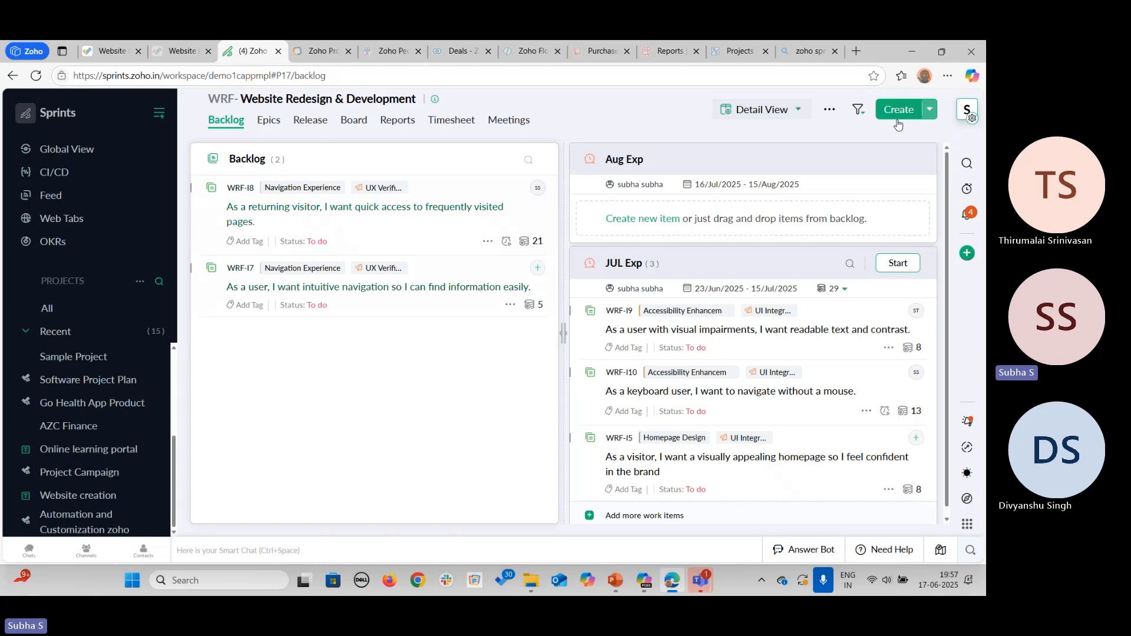
left_click(922, 116)
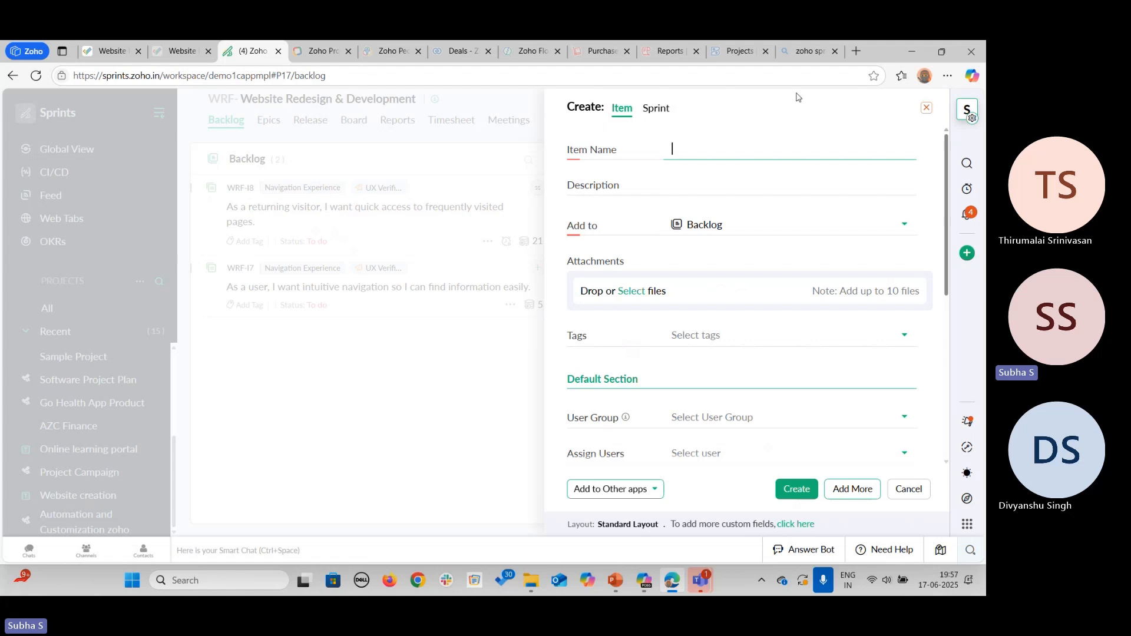
left_click(927, 109)
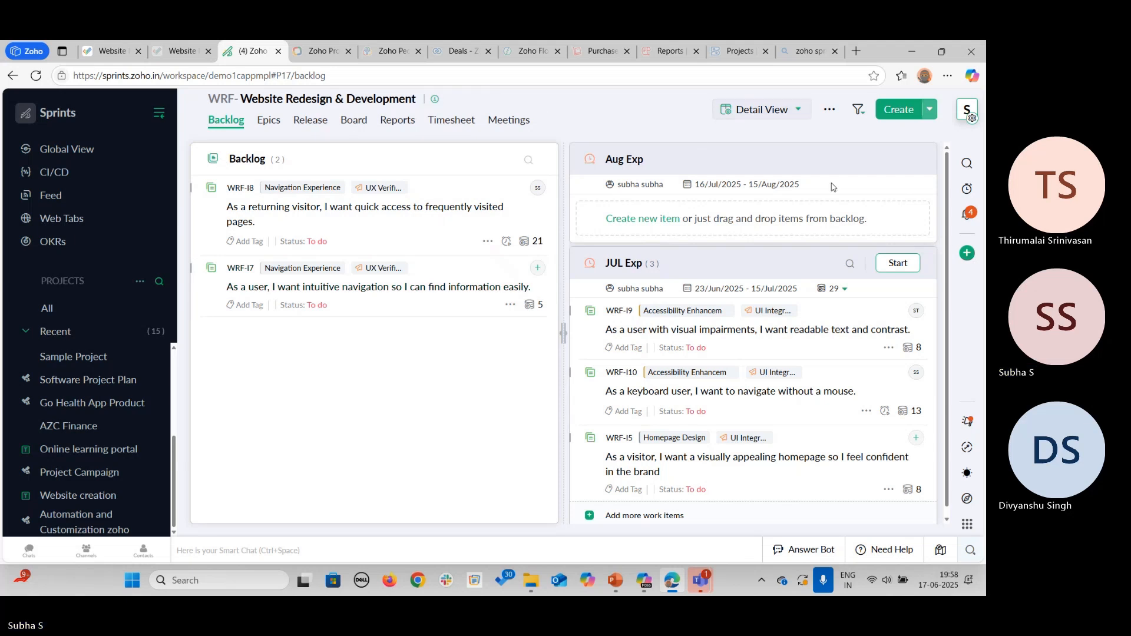
Step: Move backlog items WRF-I8 and WRF-I7 into the Aug Exp sprint, placing WRF-I7 beneath WRF-I8
scroll(788, 327, "down", 1)
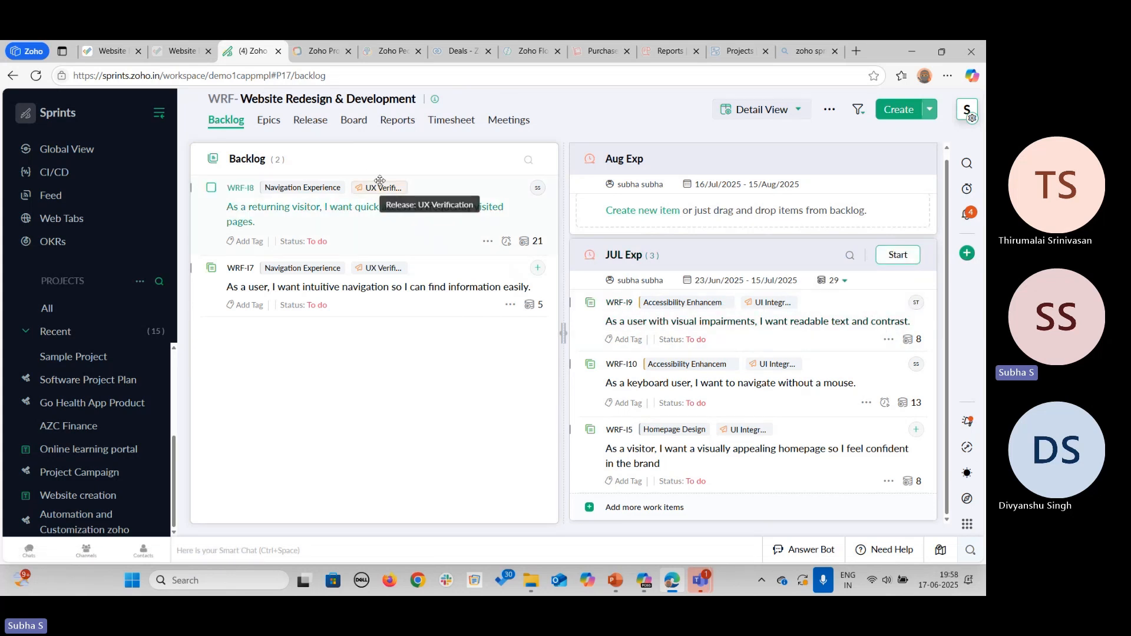
left_click_drag(517, 190, 736, 206)
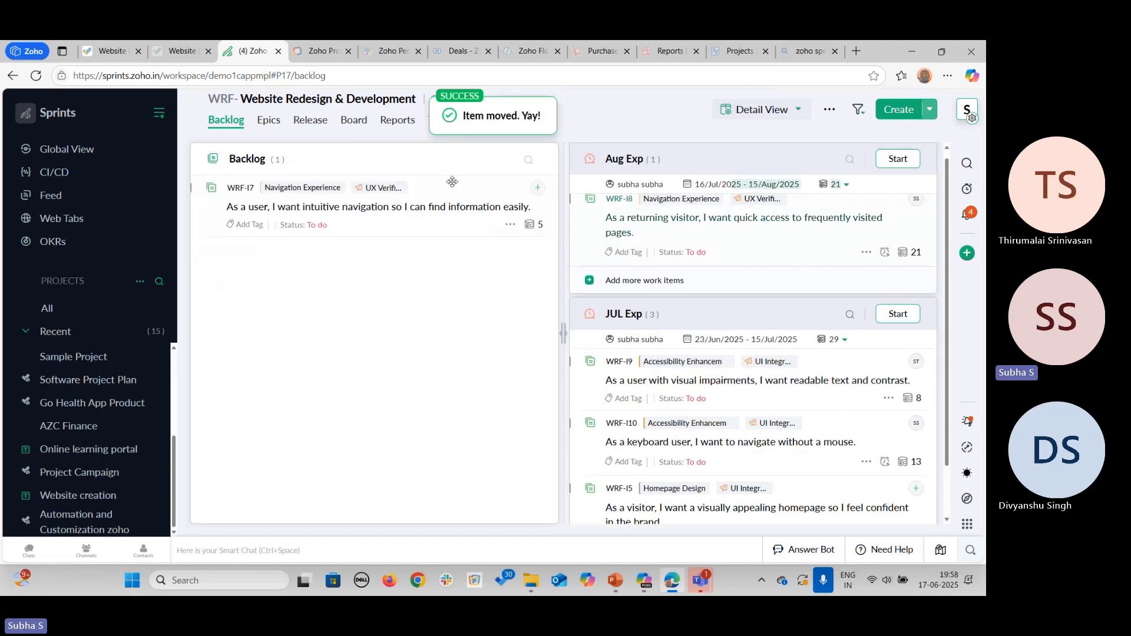
left_click_drag(452, 188, 765, 238)
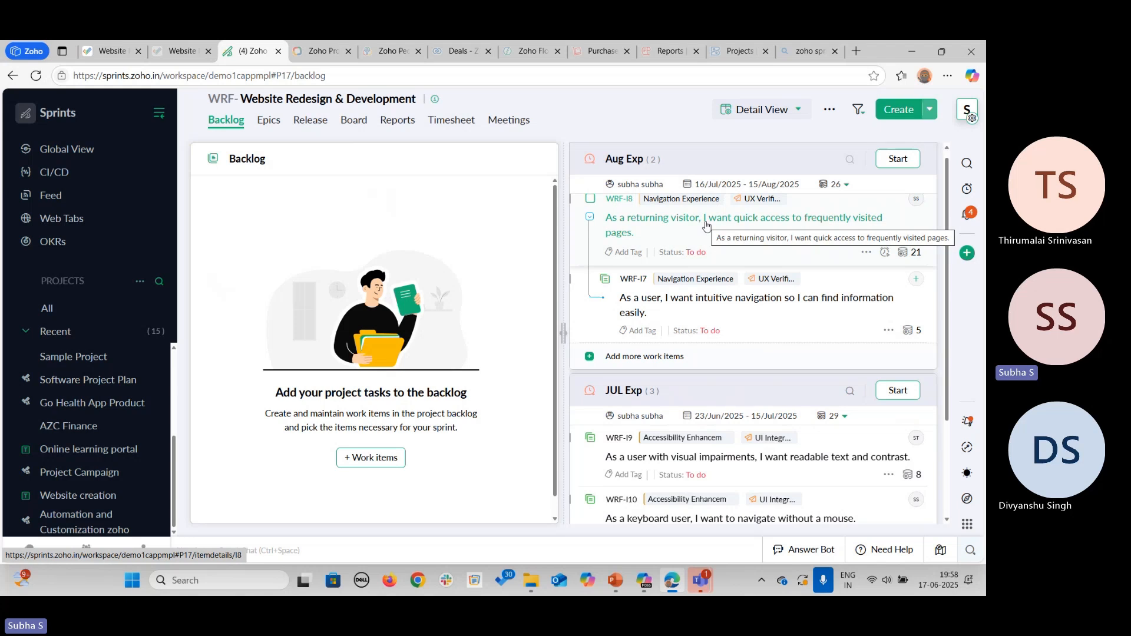
scroll(848, 305, "down", 2)
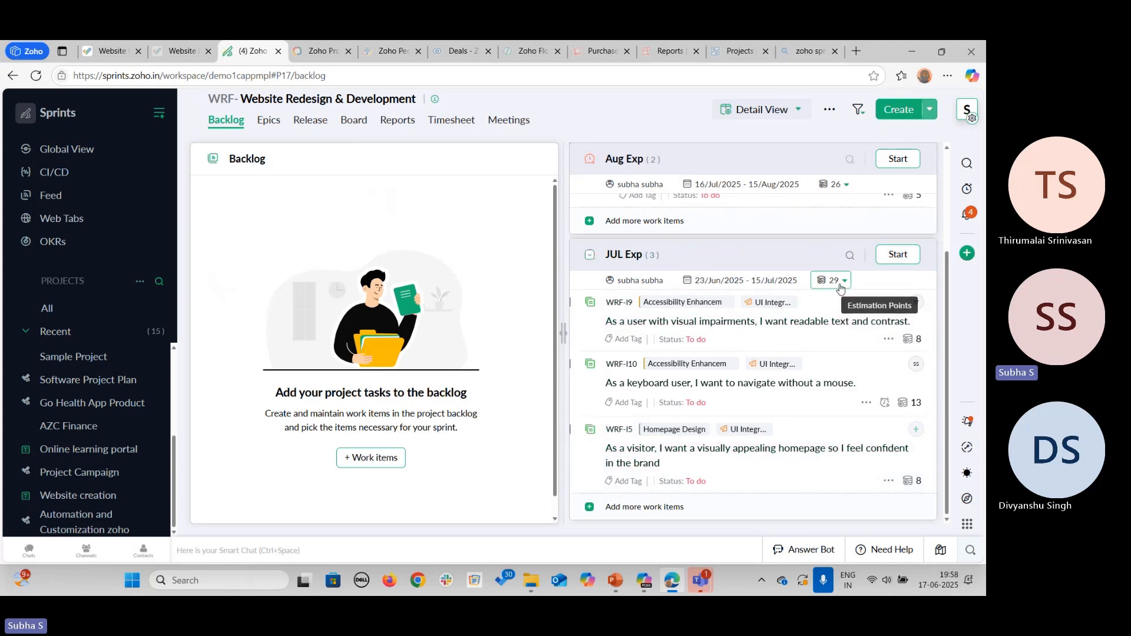
Step: On the June Exp sprint board, set the status of WRF-I4 (Design tablet-specific breakpoints) to Done and save the item
scroll(841, 288, "up", 3)
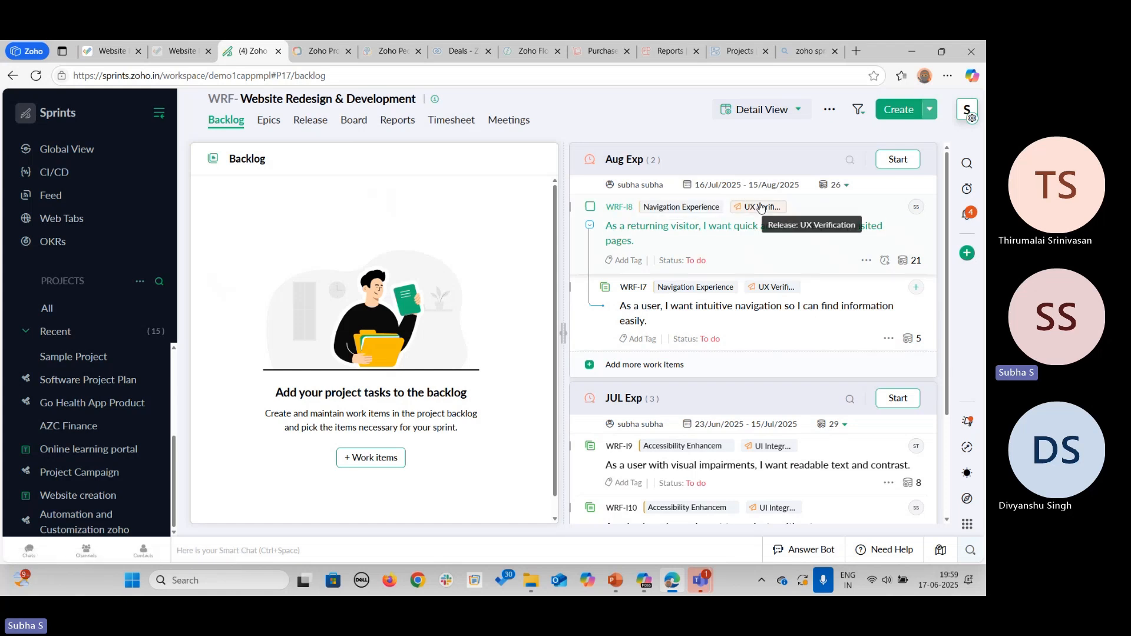
scroll(621, 340, "down", 1)
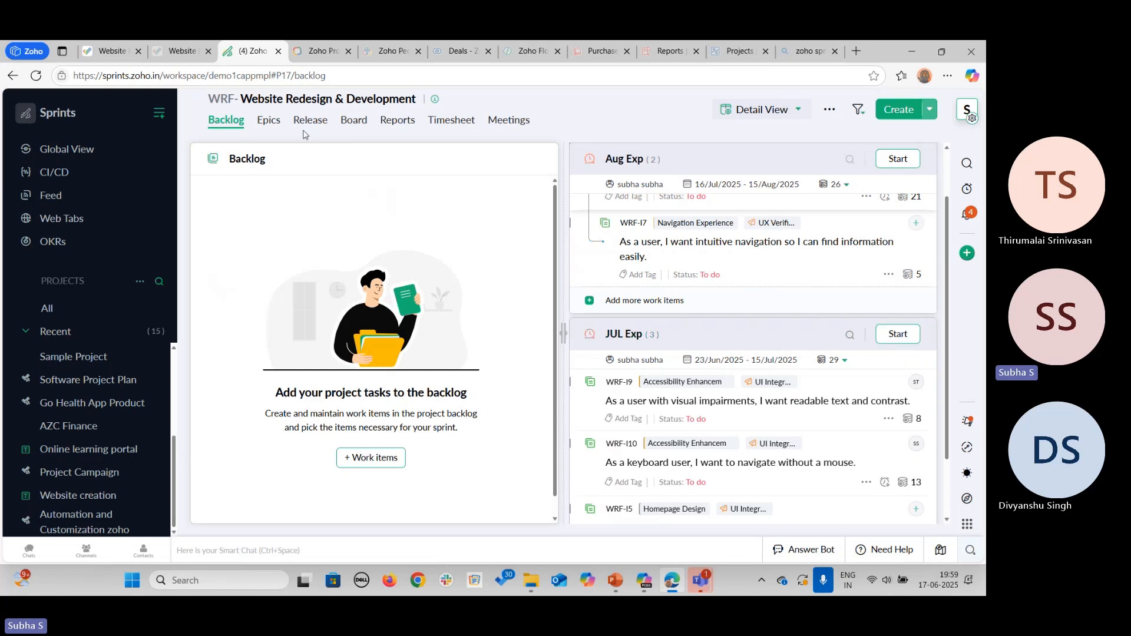
left_click(353, 120)
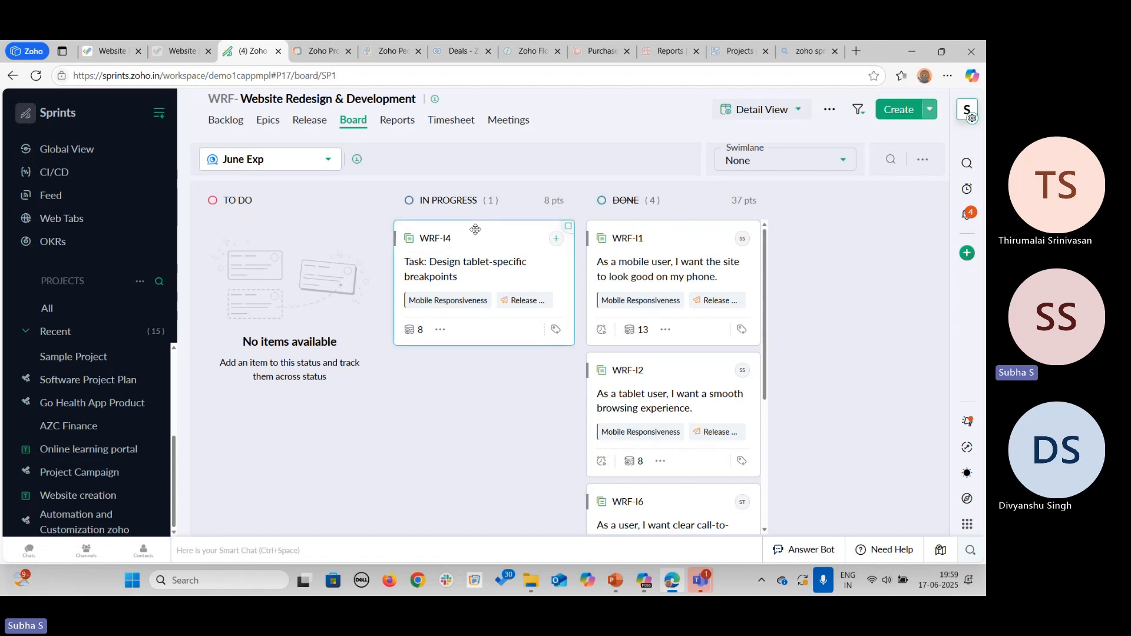
left_click(468, 262)
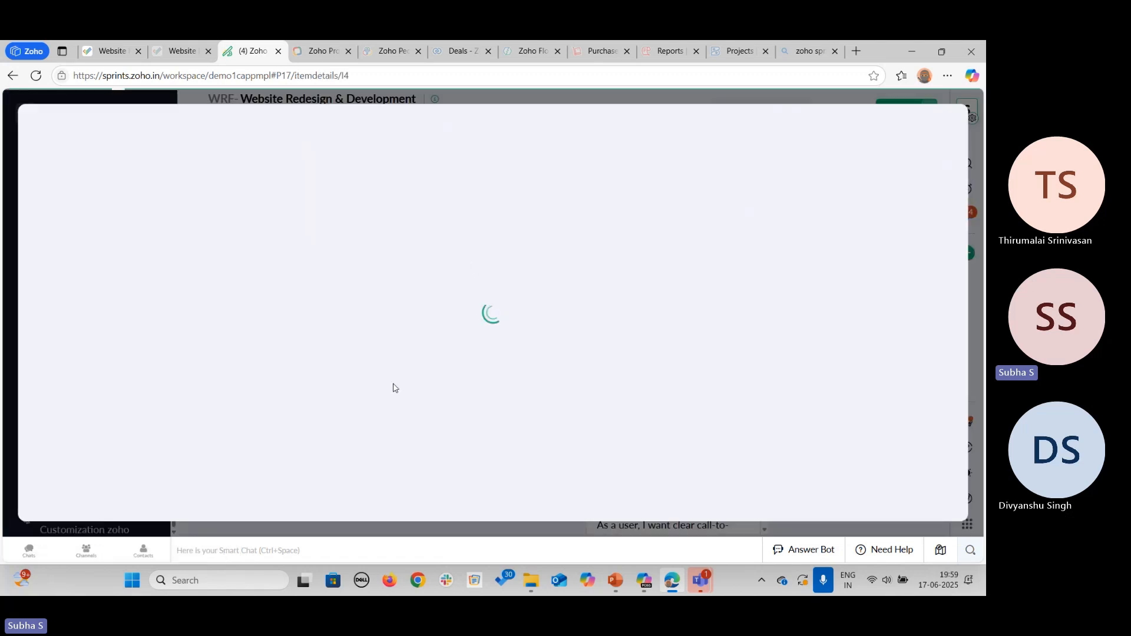
scroll(328, 377, "down", 1)
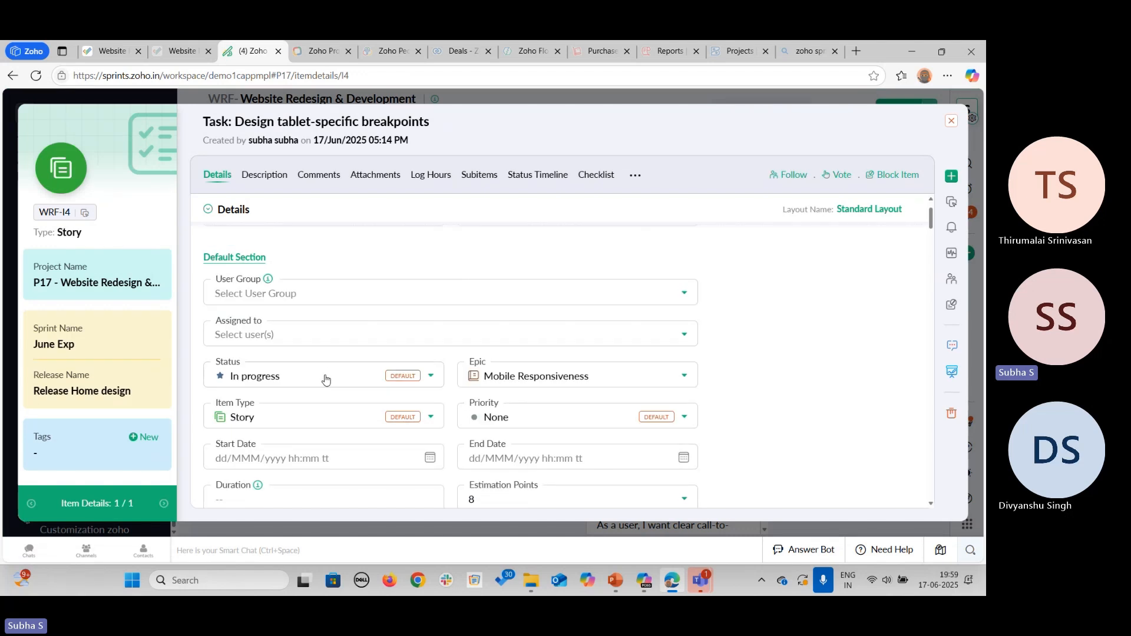
left_click(326, 379)
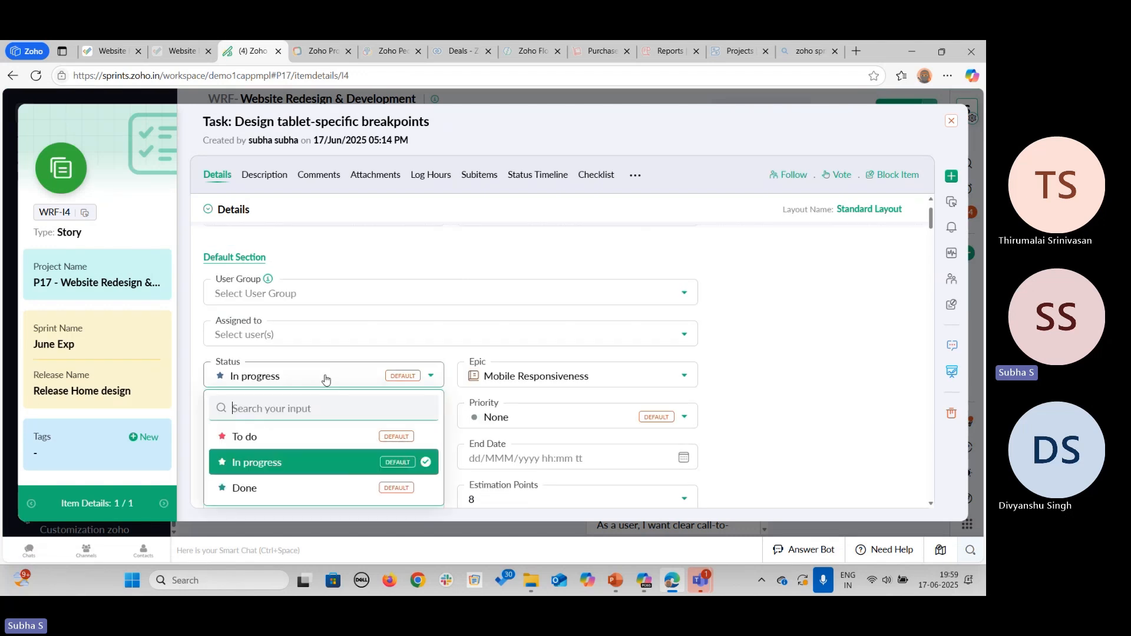
left_click(279, 491)
left_click(239, 491)
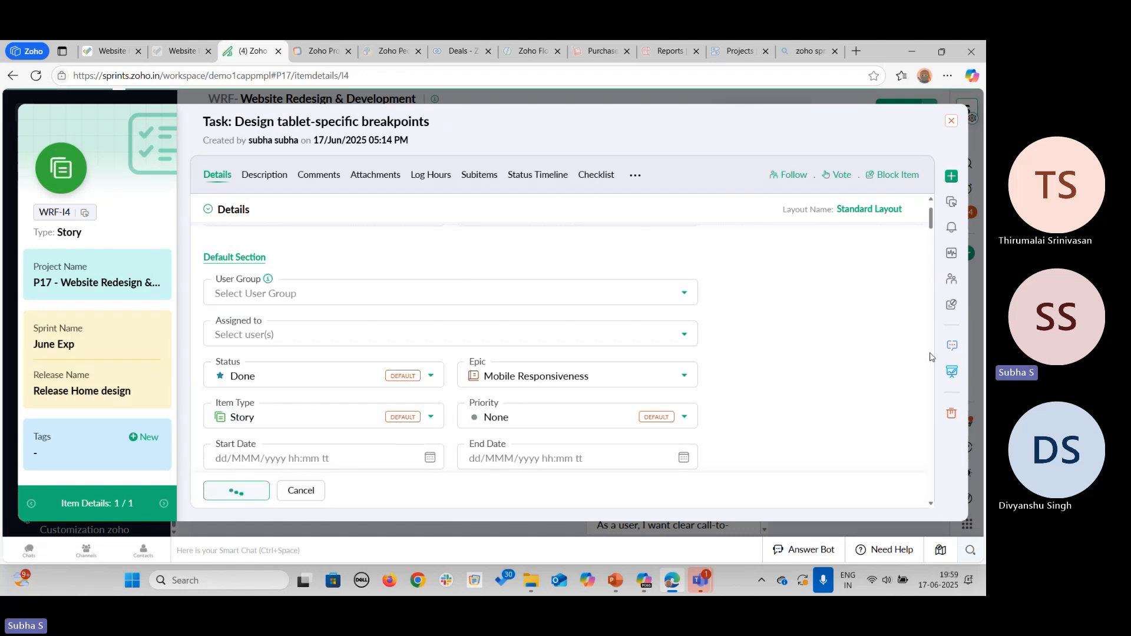
left_click(950, 122)
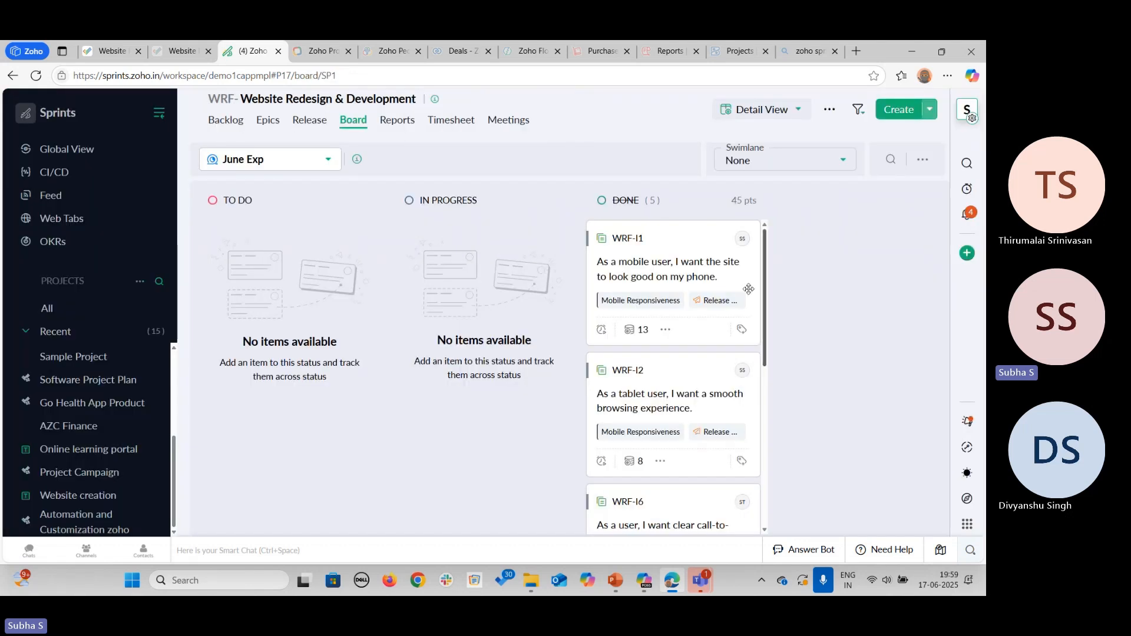
Step: Review the June Exp sprint's full details, including its items and timesheet
scroll(730, 336, "down", 5)
scroll(730, 336, "up", 5)
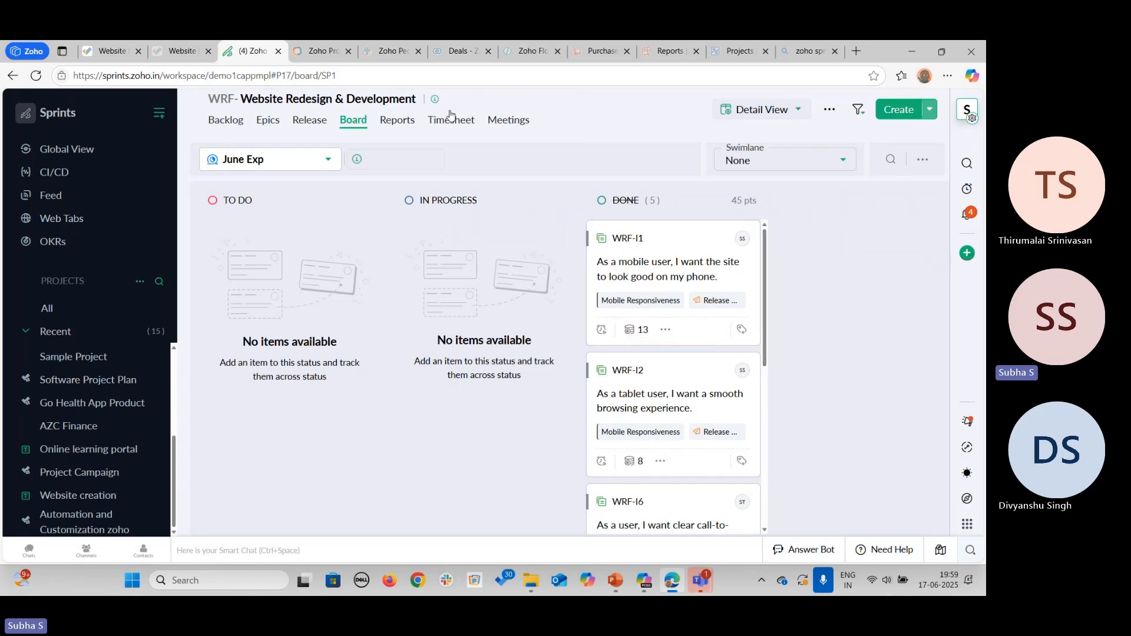
left_click(436, 159)
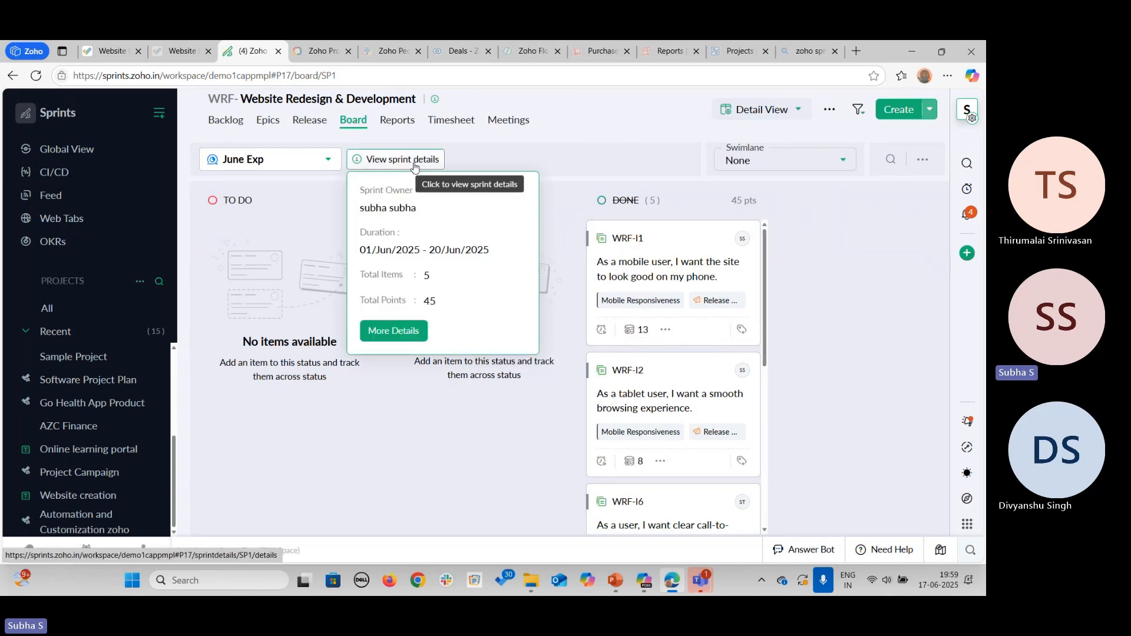
left_click(399, 332)
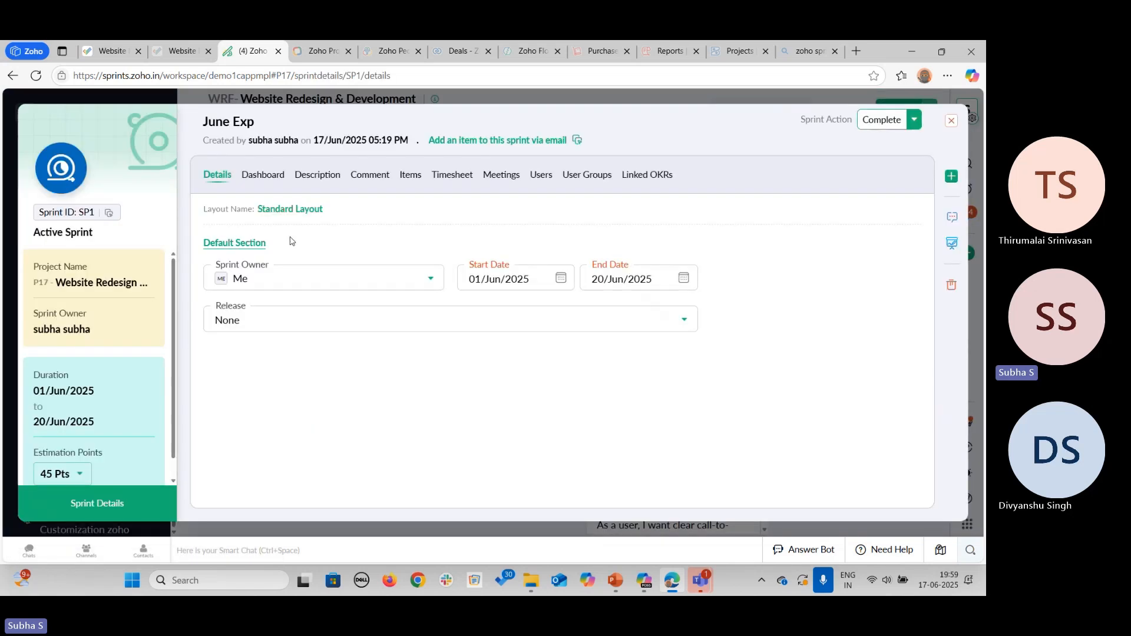
scroll(75, 270, "down", 1)
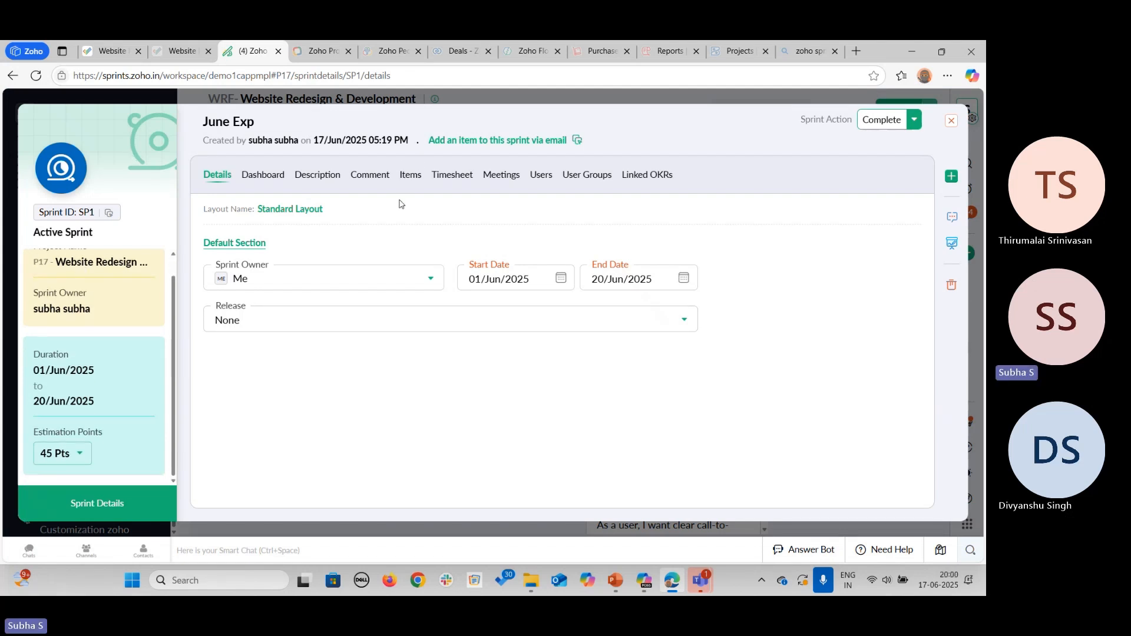
left_click(406, 177)
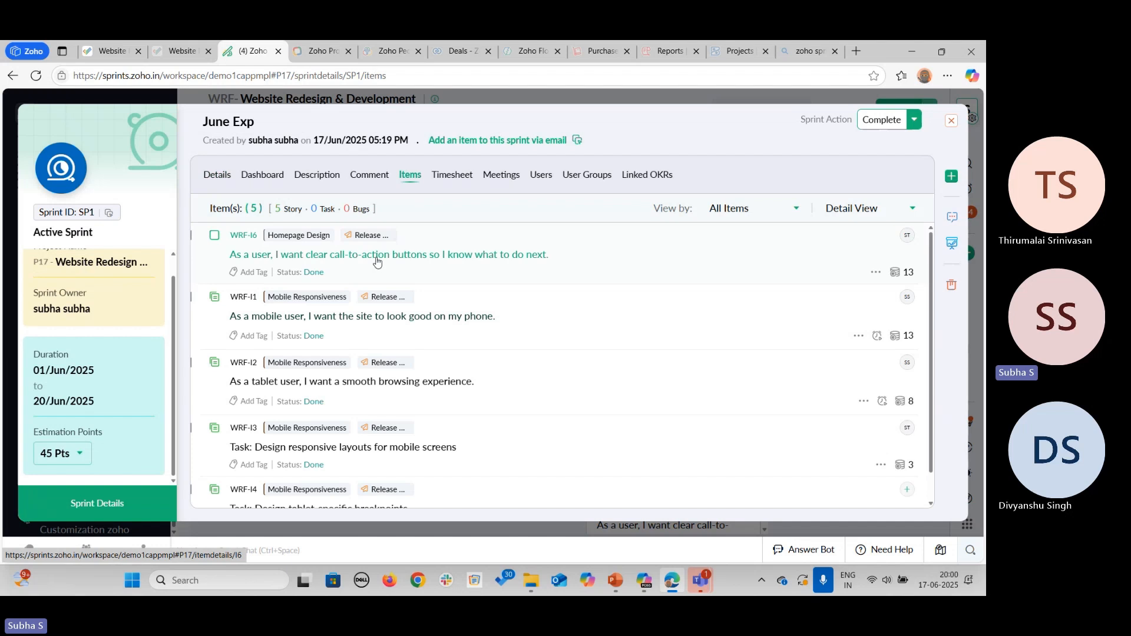
left_click(460, 180)
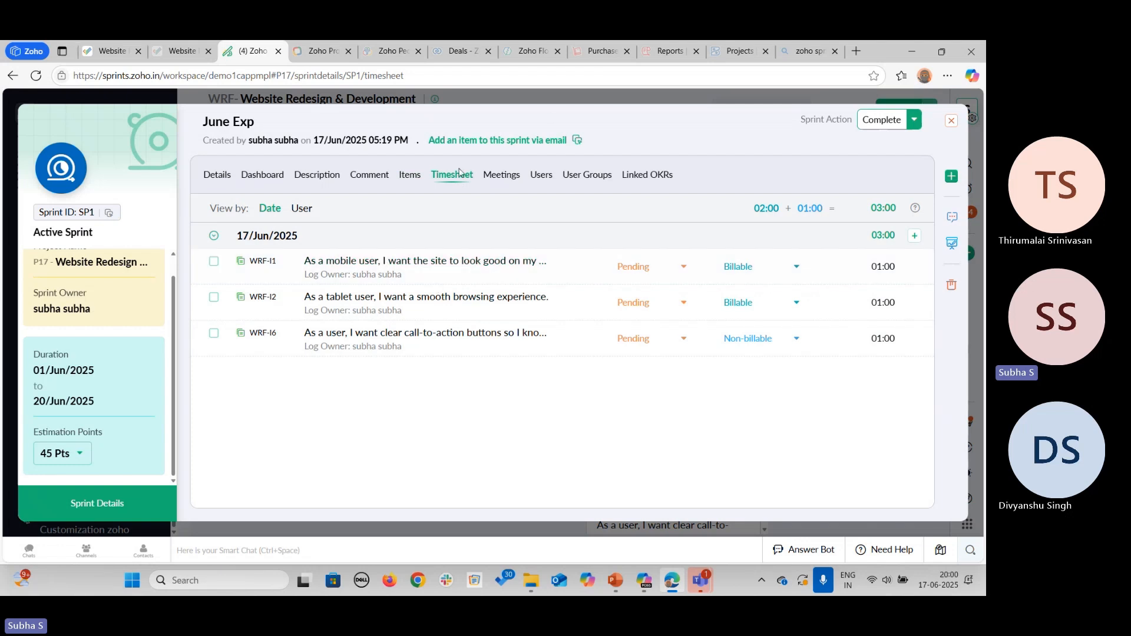
Step: Complete the June Exp sprint and return to its board
left_click(892, 131)
left_click(408, 156)
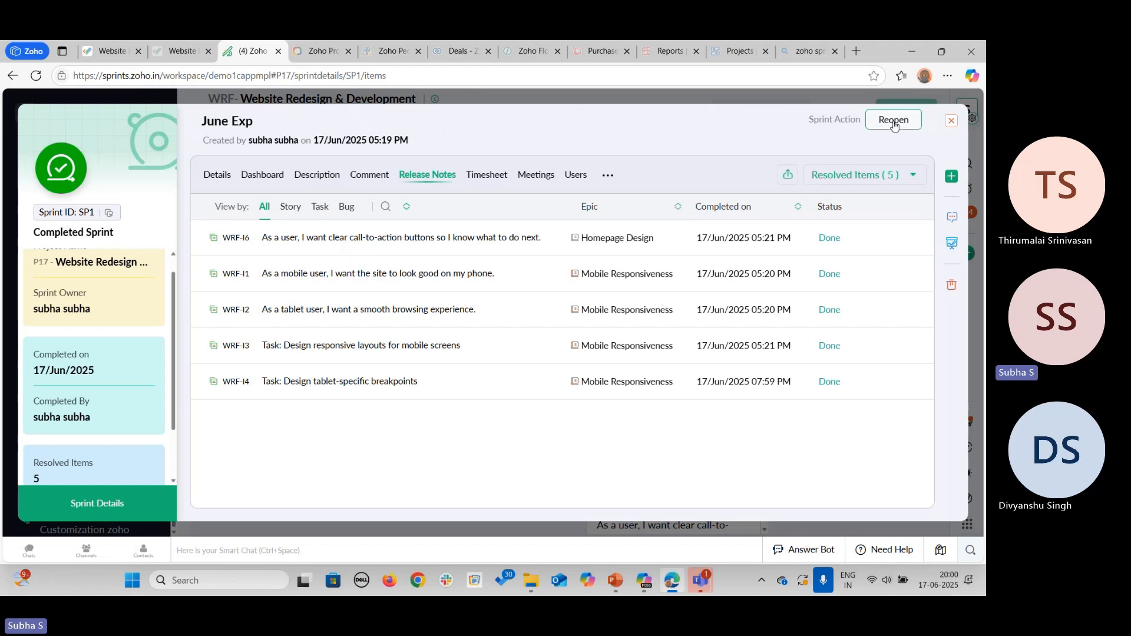
left_click(951, 122)
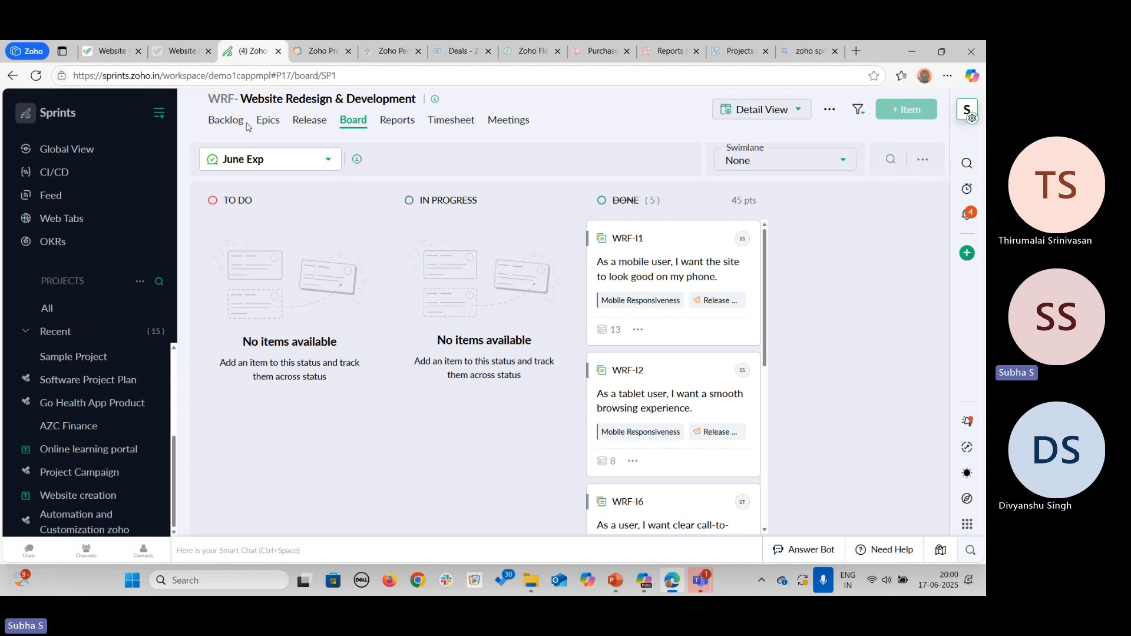
Step: Start the JUL Exp sprint from the project's backlog with the start date rescheduled to 17/Jun/2025
left_click(226, 120)
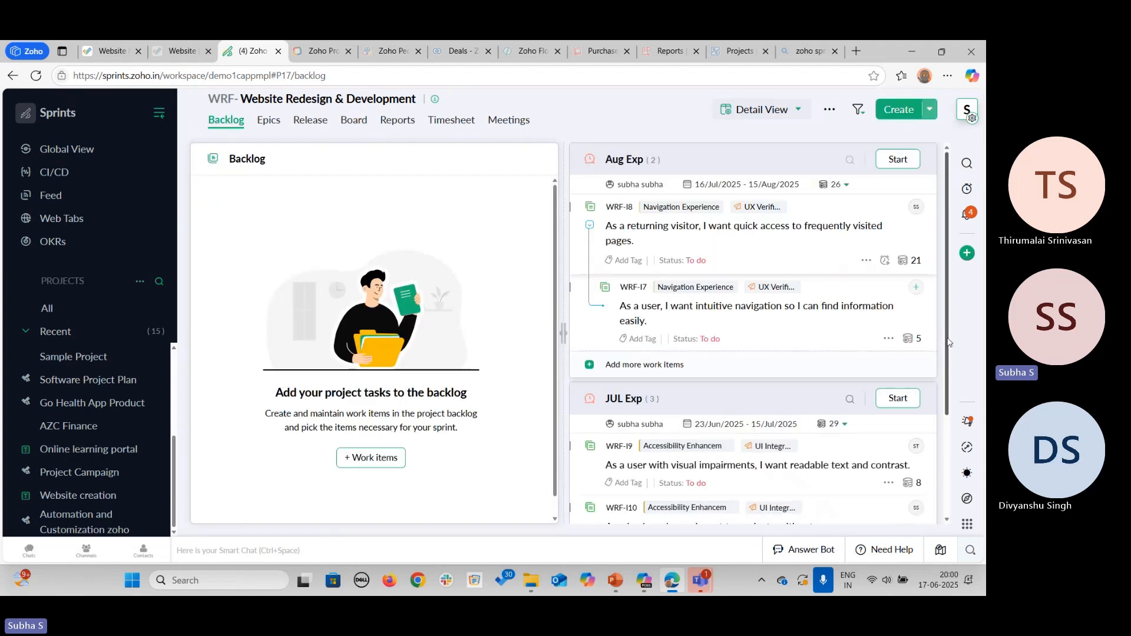
scroll(948, 342, "down", 2)
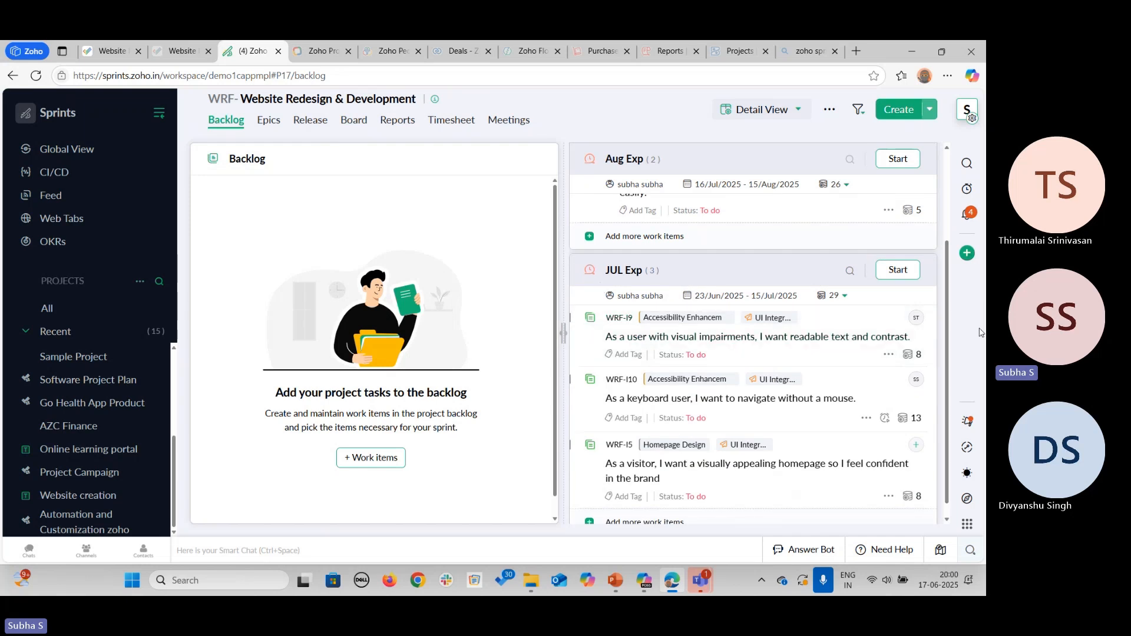
left_click(896, 277)
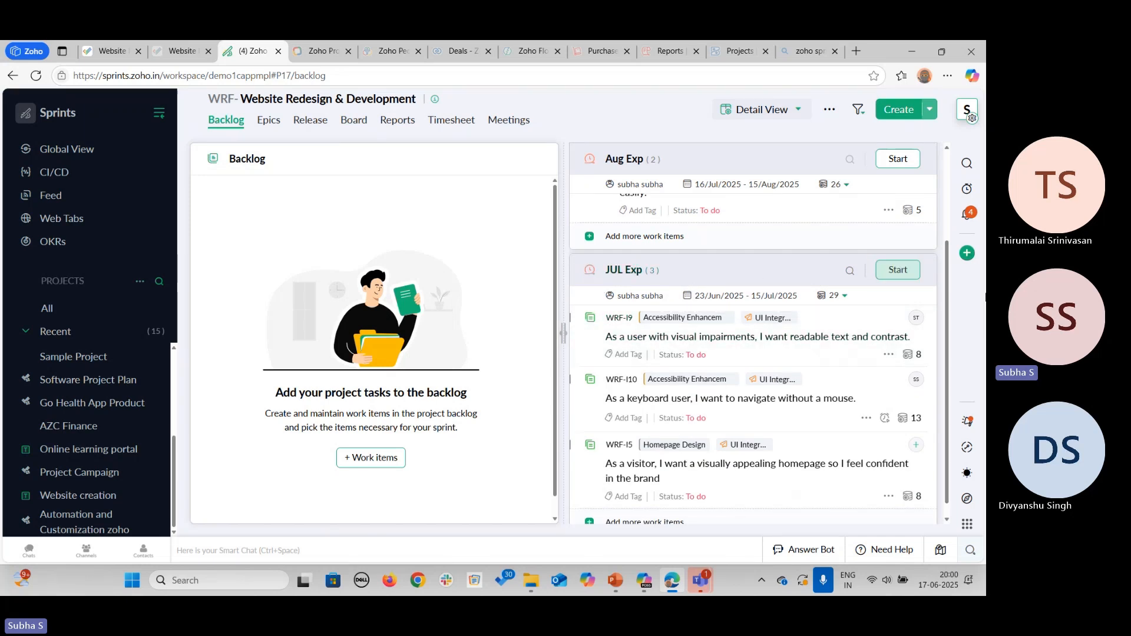
key("Return")
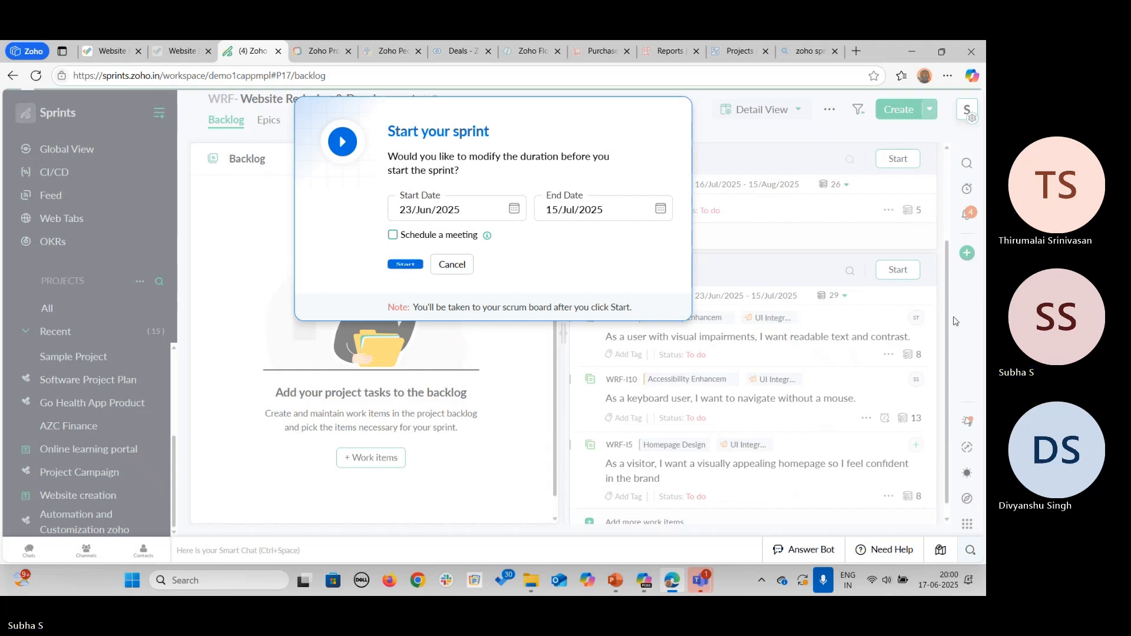
left_click(403, 264)
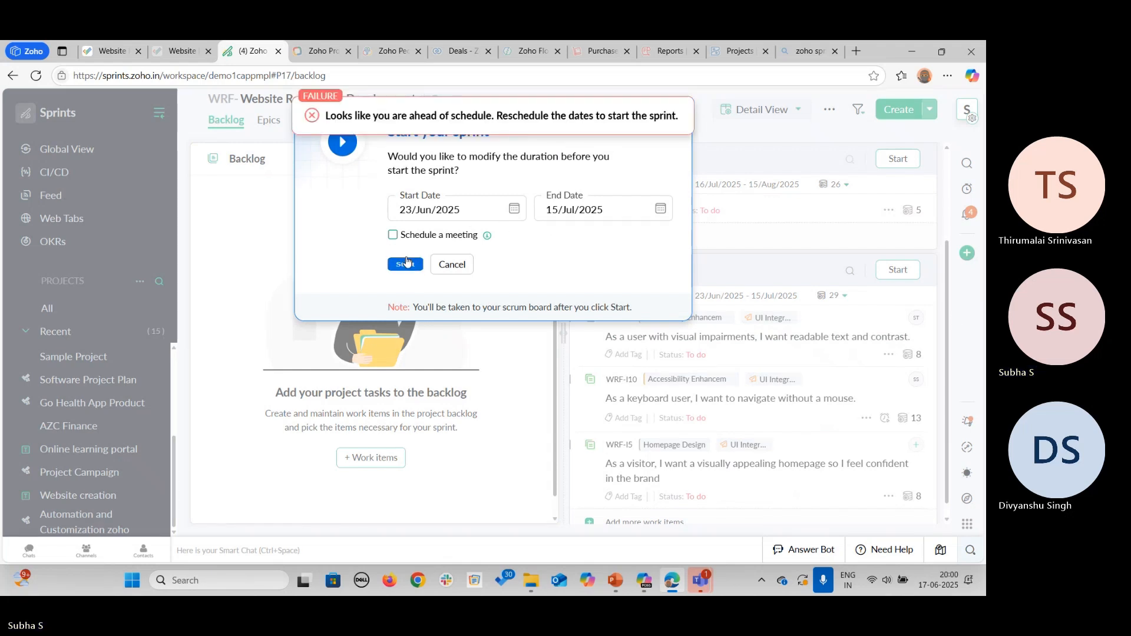
left_click(513, 209)
left_click(378, 358)
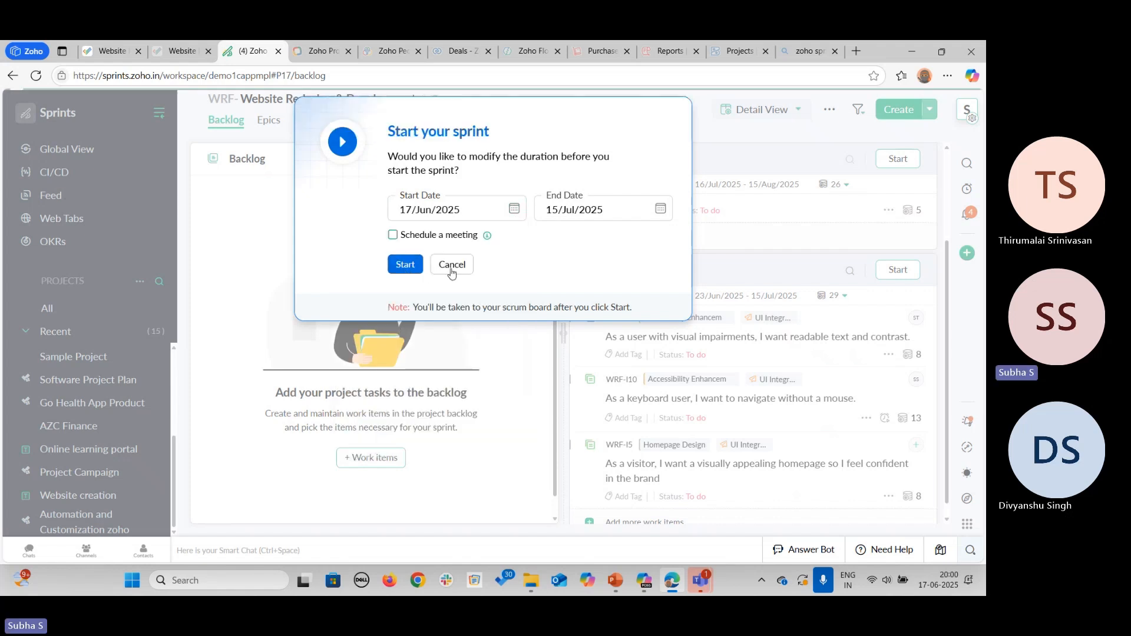
left_click(405, 264)
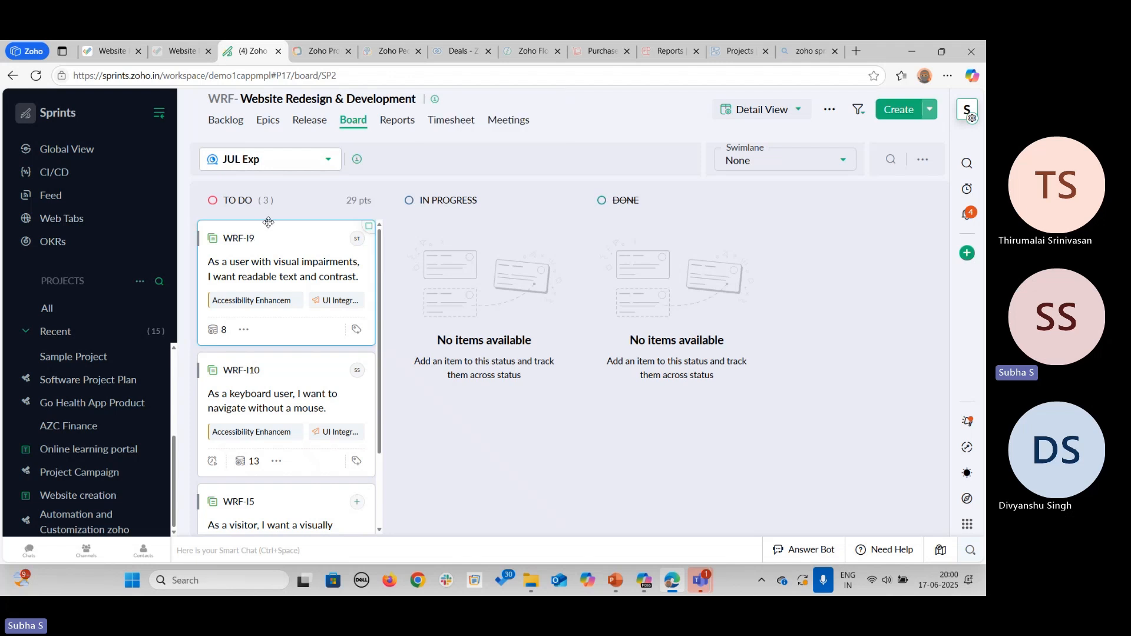
Step: Move WRF-I9 to In Progress on the JUL Exp board and view that sprint's details
left_click_drag(268, 222, 408, 236)
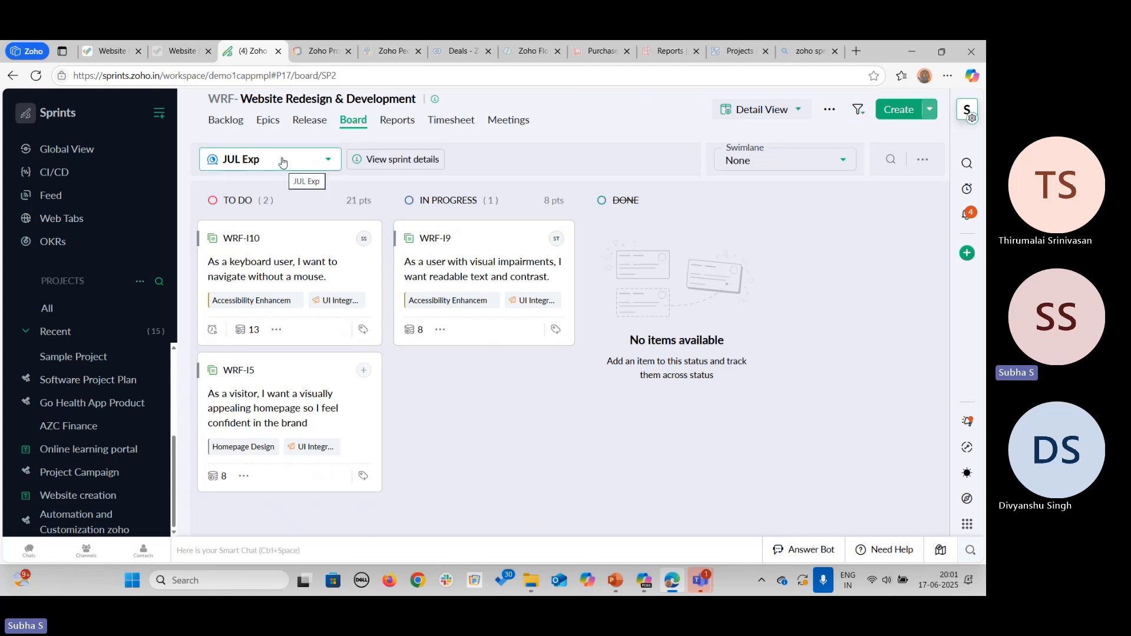
mouse_move(396, 165)
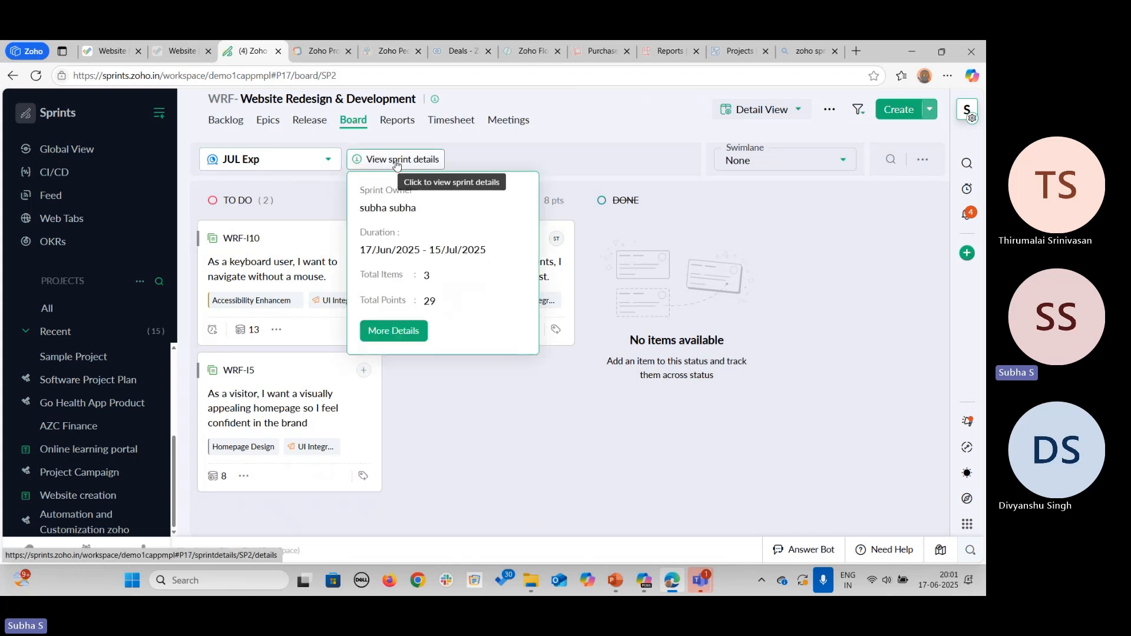
left_click(395, 330)
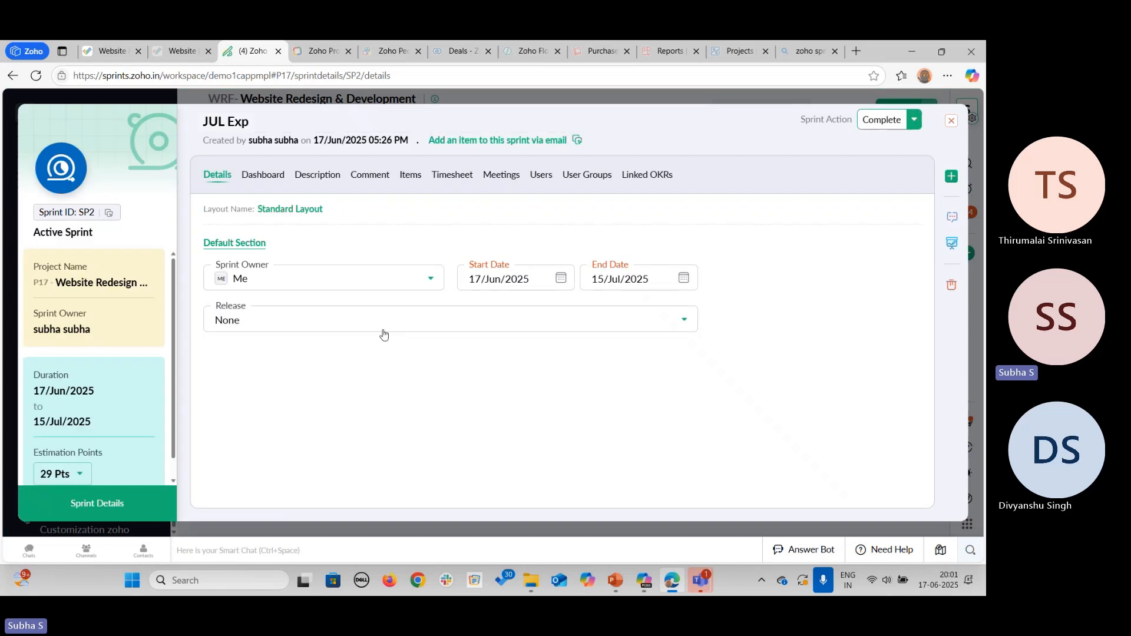
scroll(111, 380, "down", 1)
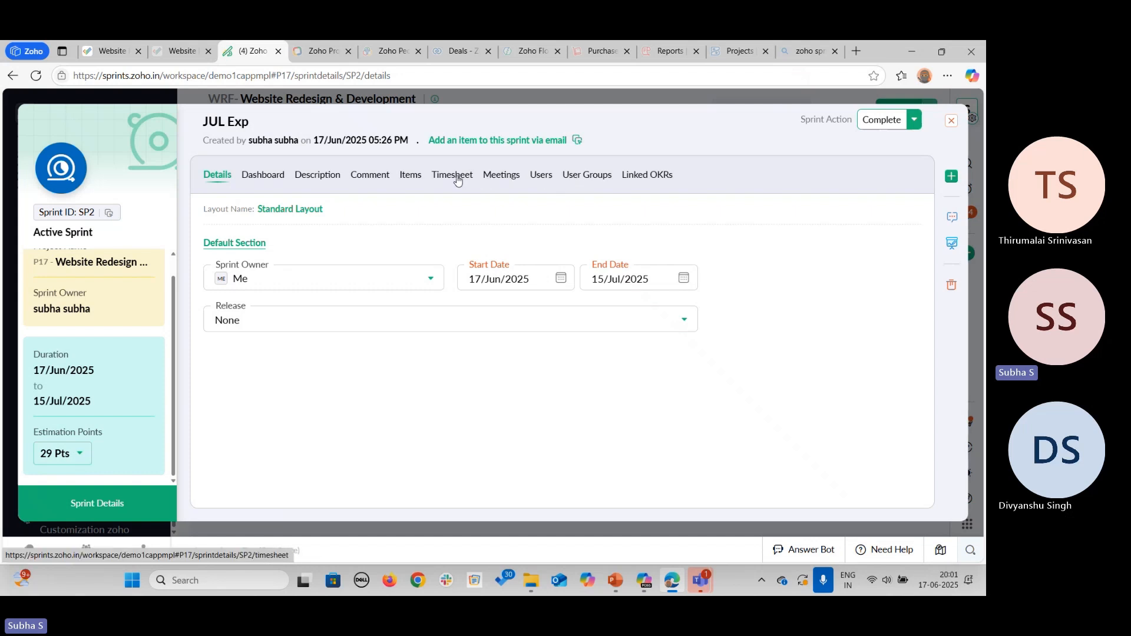
left_click(950, 121)
Step: View the details of the Mobile Responsiveness epic, including its committed and completed points and items
left_click(276, 125)
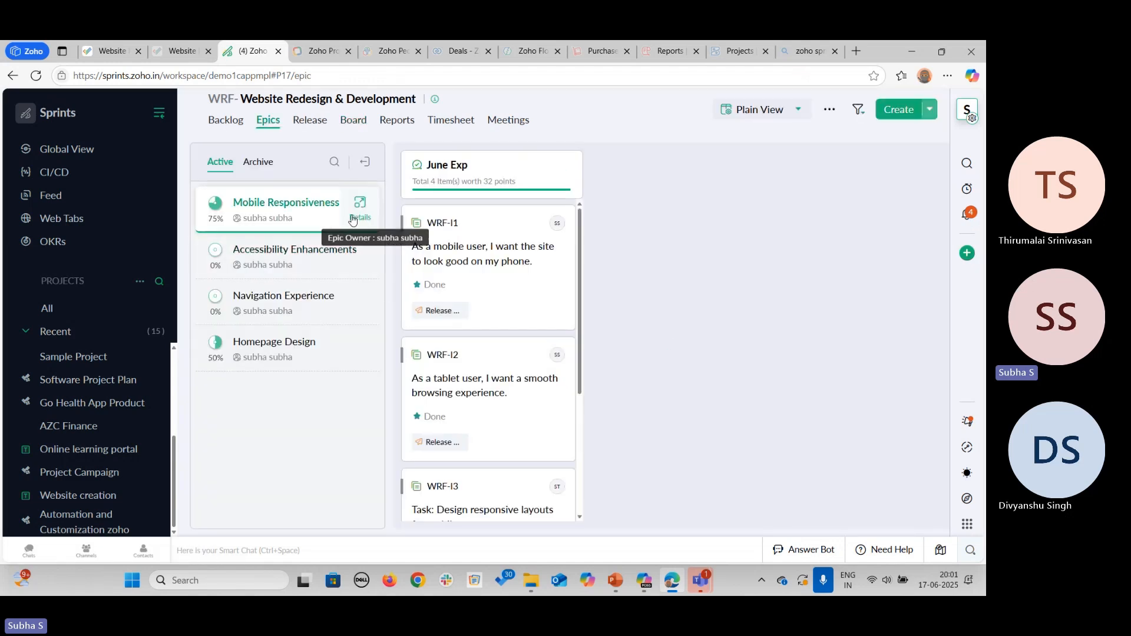
left_click(364, 210)
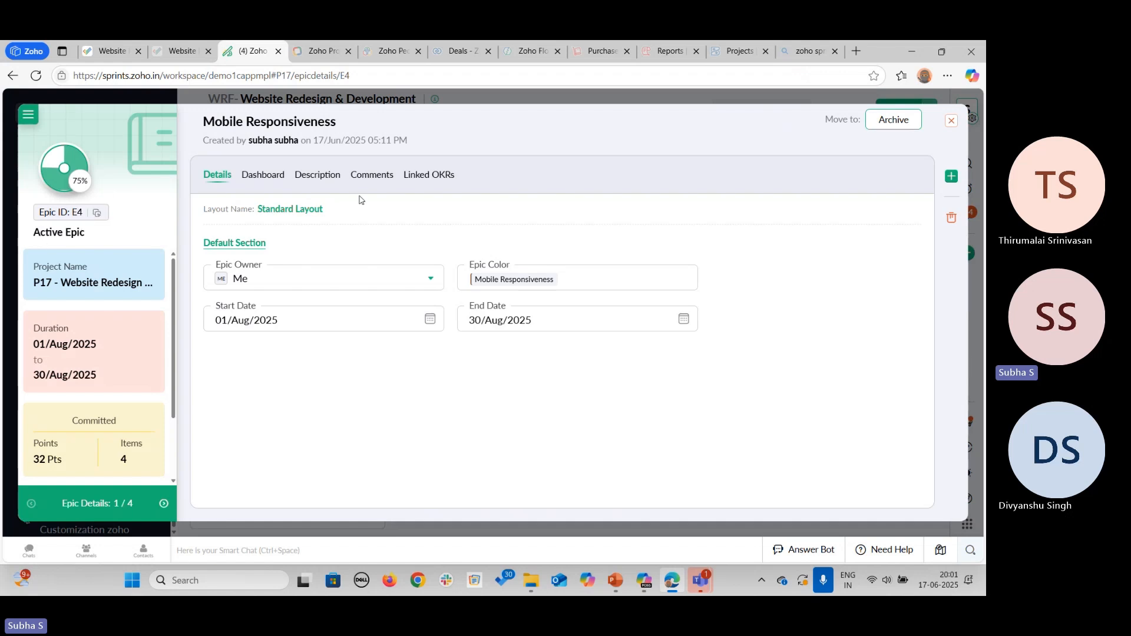
scroll(133, 356, "down", 3)
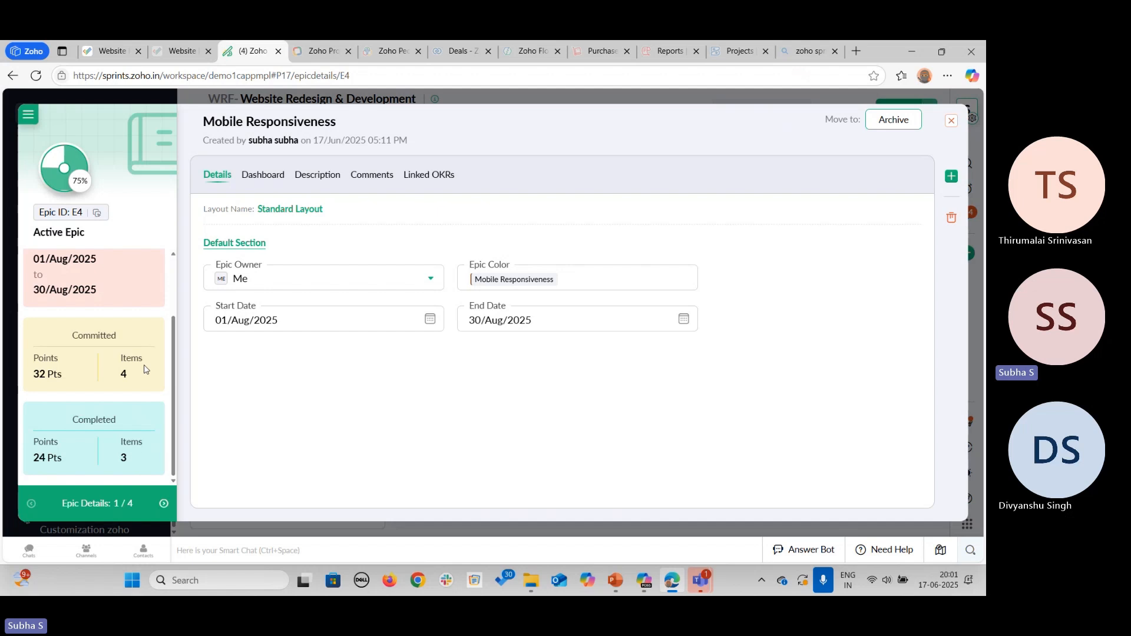
left_click(951, 122)
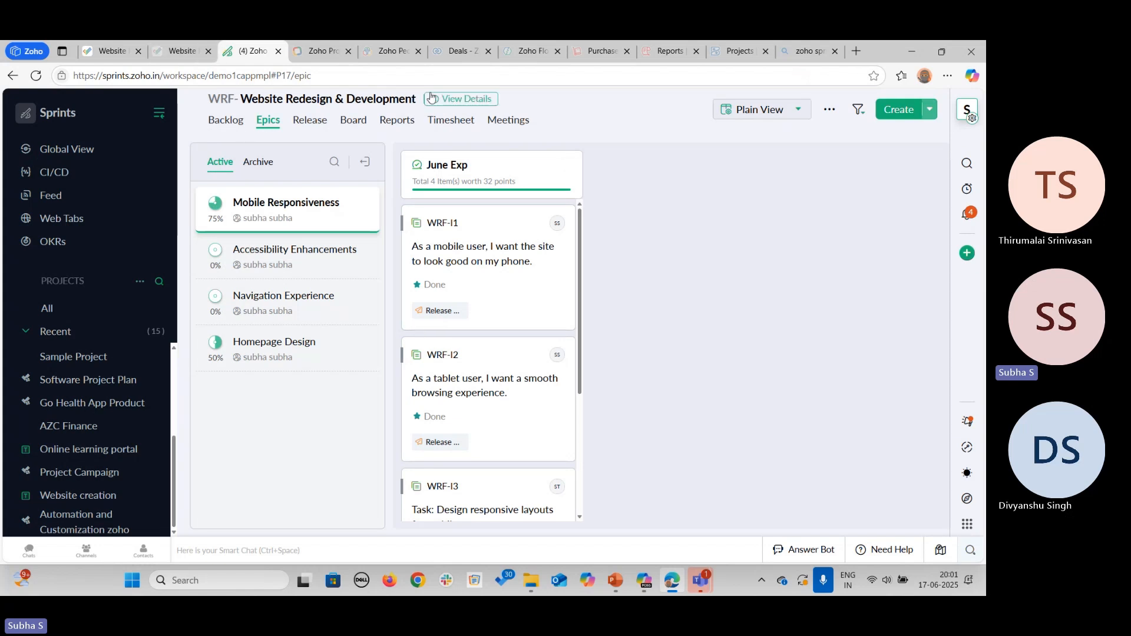
Step: View the Website Redesign & Development project's details and examine its dashboard down to the sprint summary and User Engagement chart
left_click(455, 99)
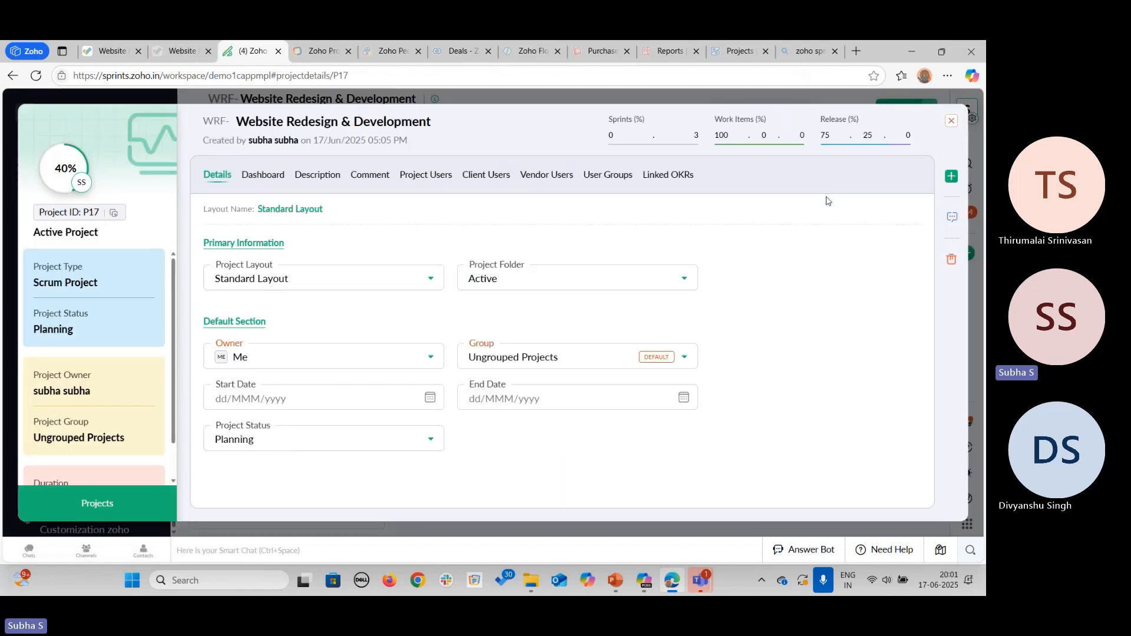
scroll(136, 366, "down", 1)
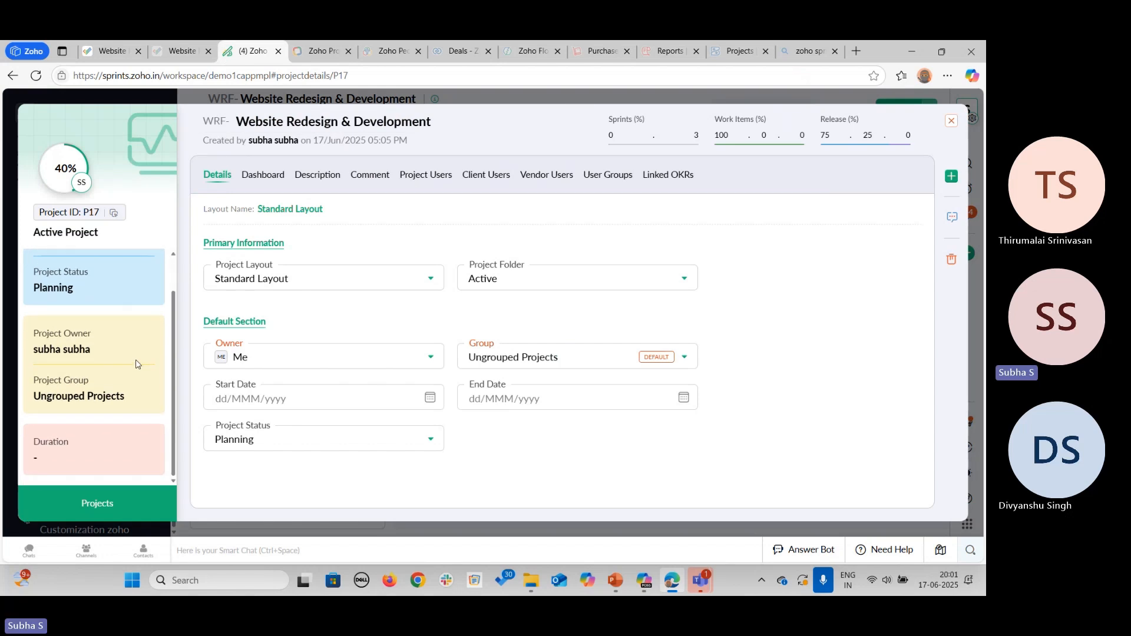
left_click(271, 178)
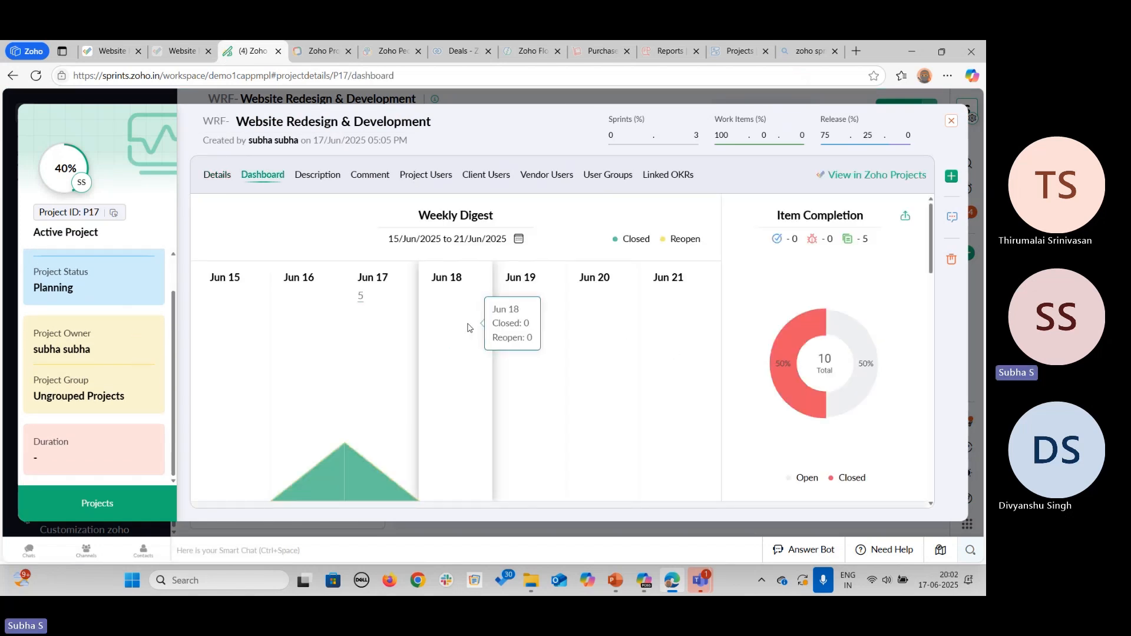
scroll(469, 327, "down", 5)
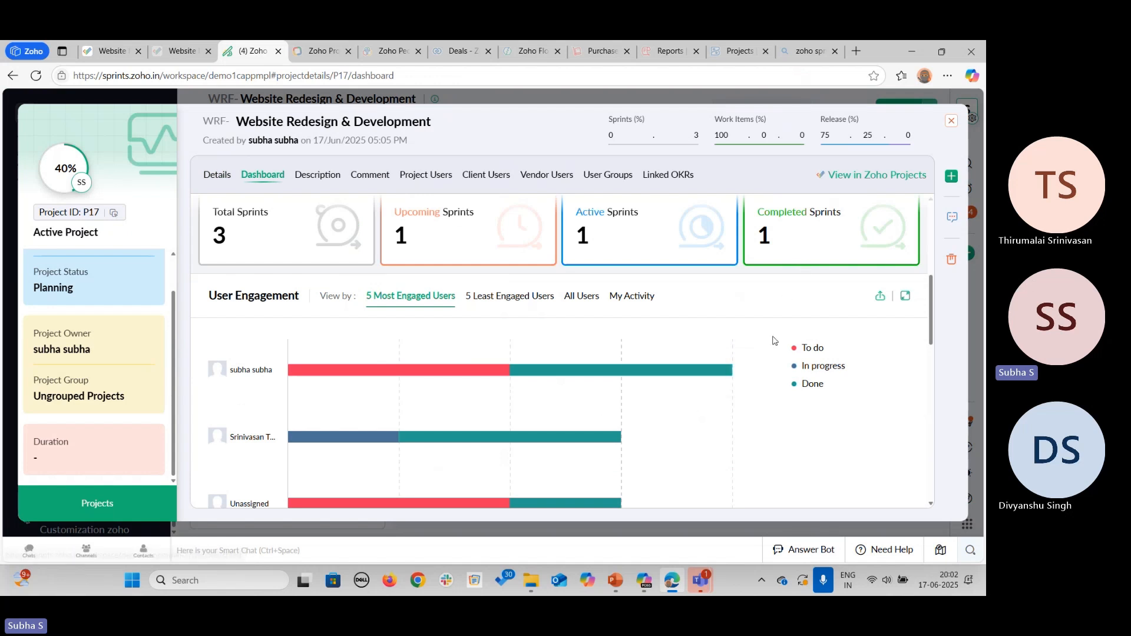
Step: Examine the dashboard's User Engagement chart and backlog widgets, and close the project details
scroll(785, 299, "down", 2)
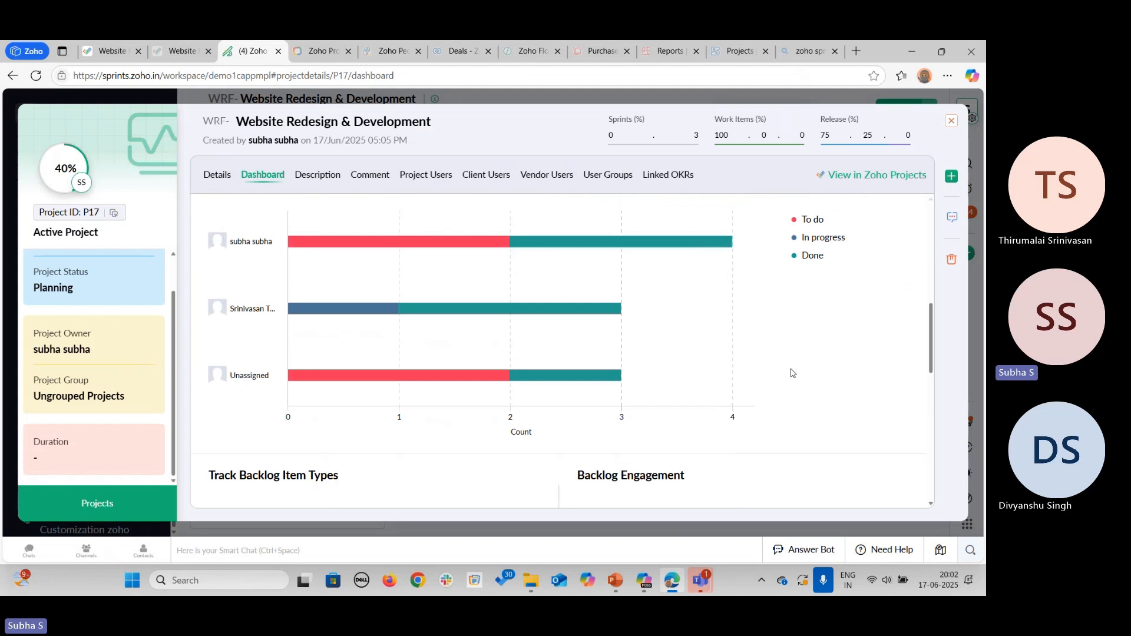
scroll(792, 372, "down", 4)
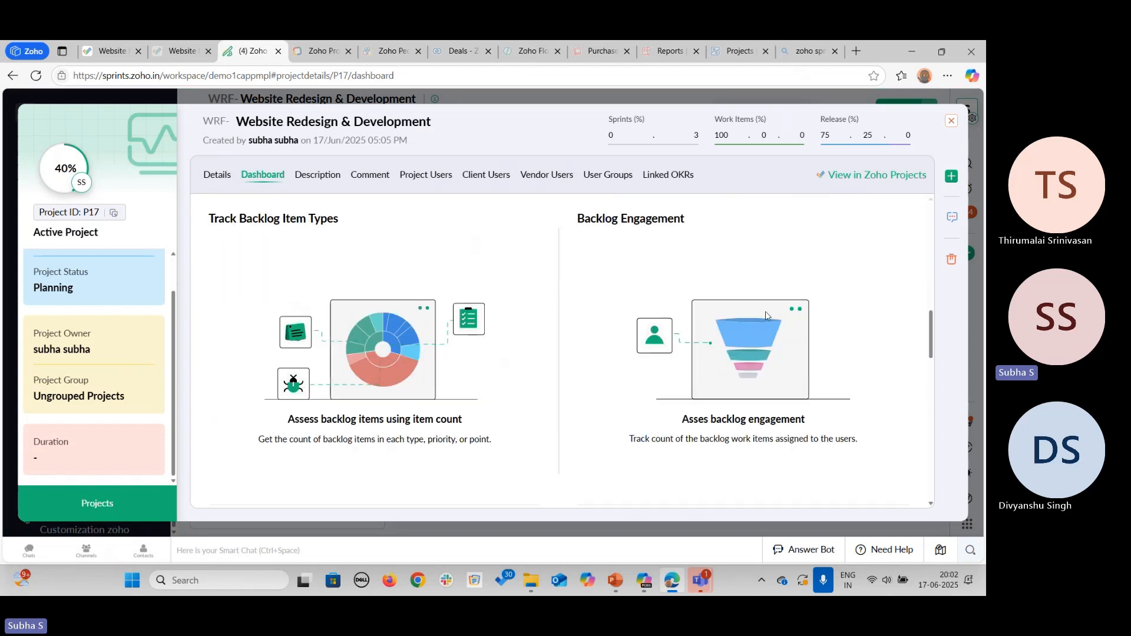
scroll(765, 312, "up", 7)
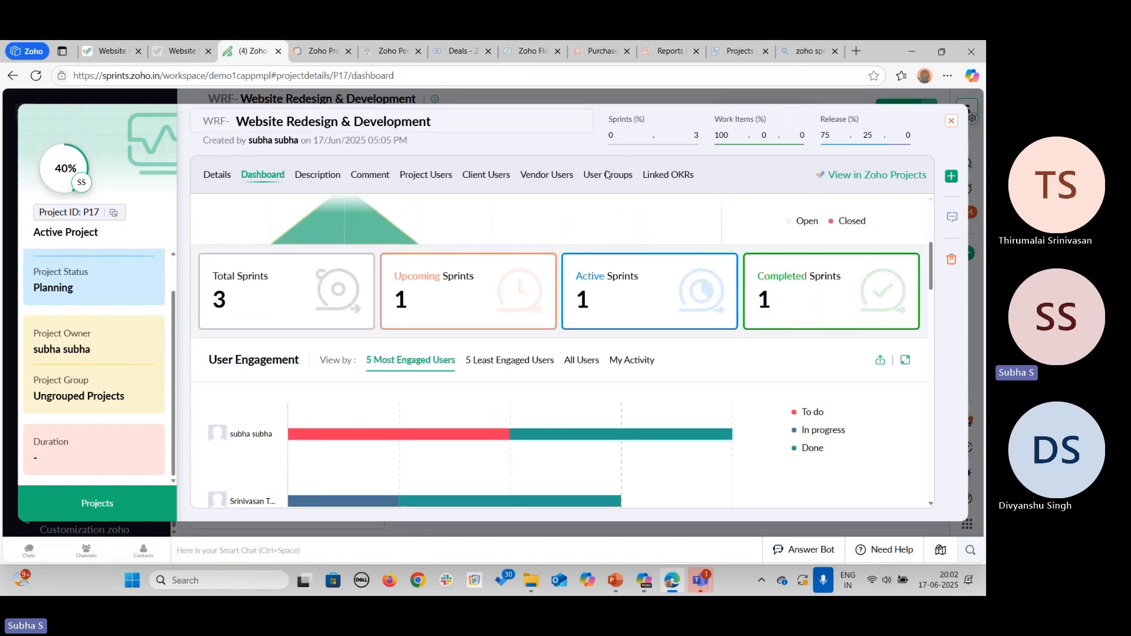
left_click(951, 121)
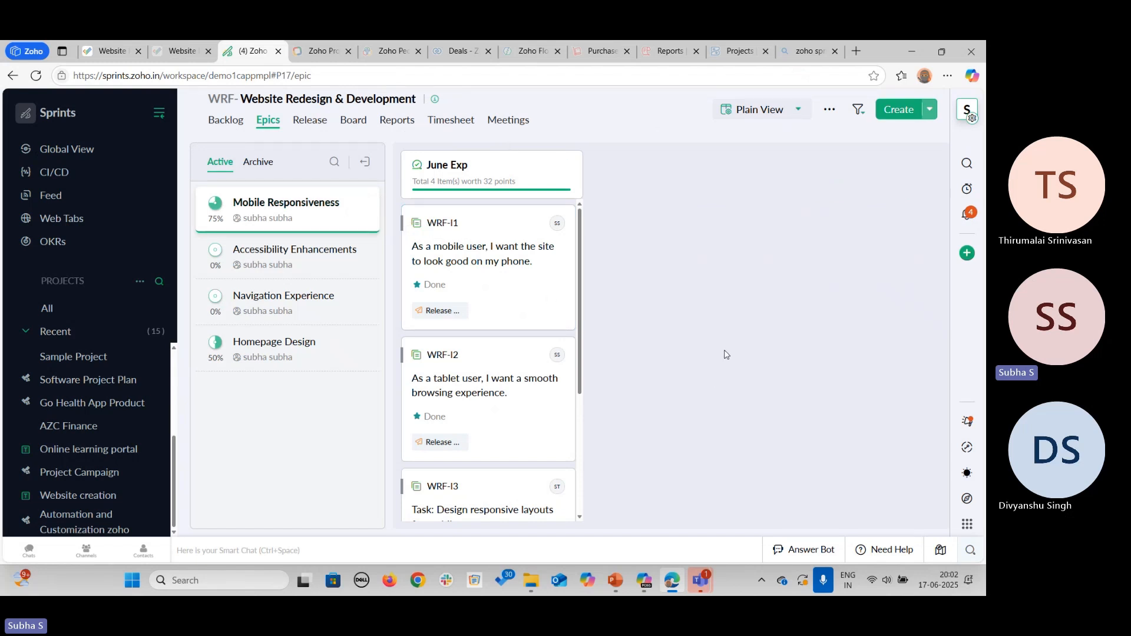
Step: View the project's timesheet logs and the Velocity sprint report, including the committed points of the June Exp sprint
left_click(463, 129)
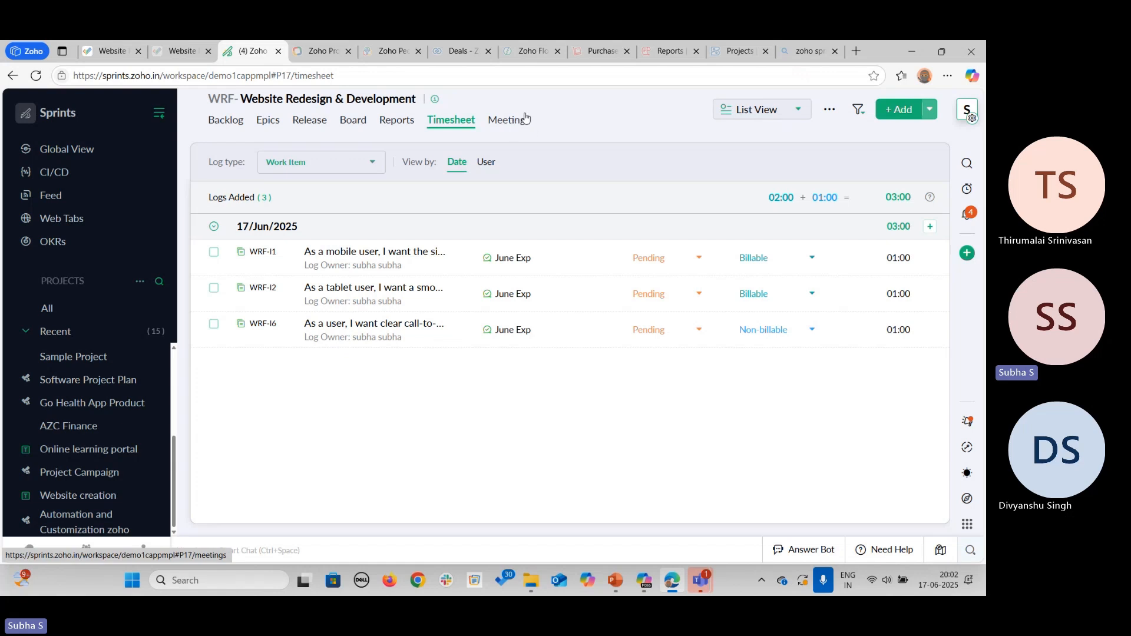
left_click(402, 120)
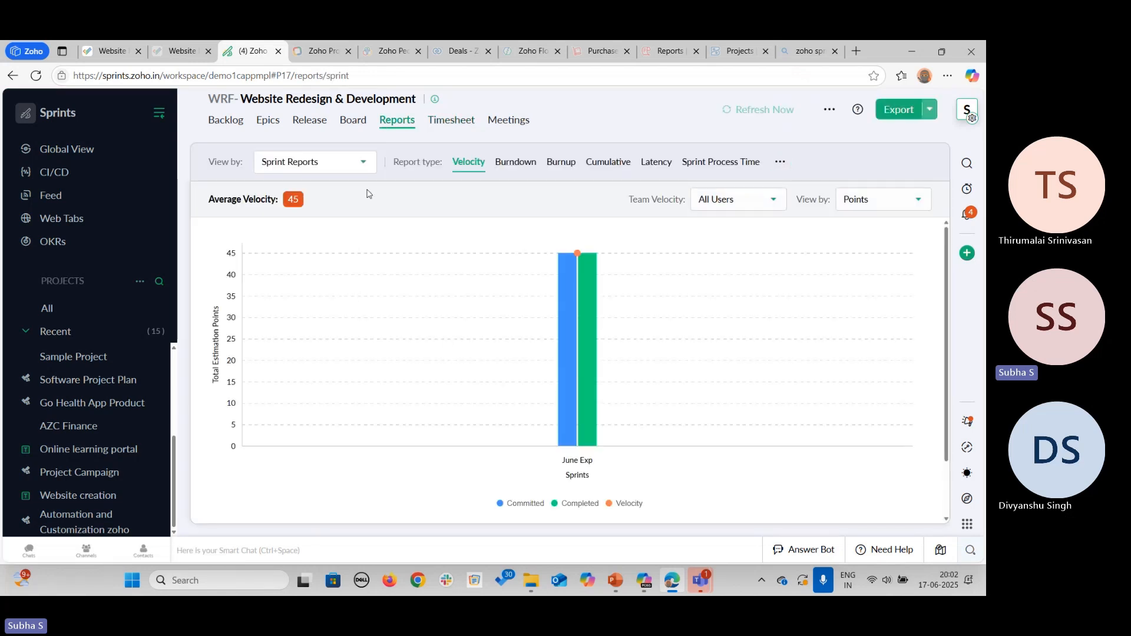
scroll(688, 382, "down", 2)
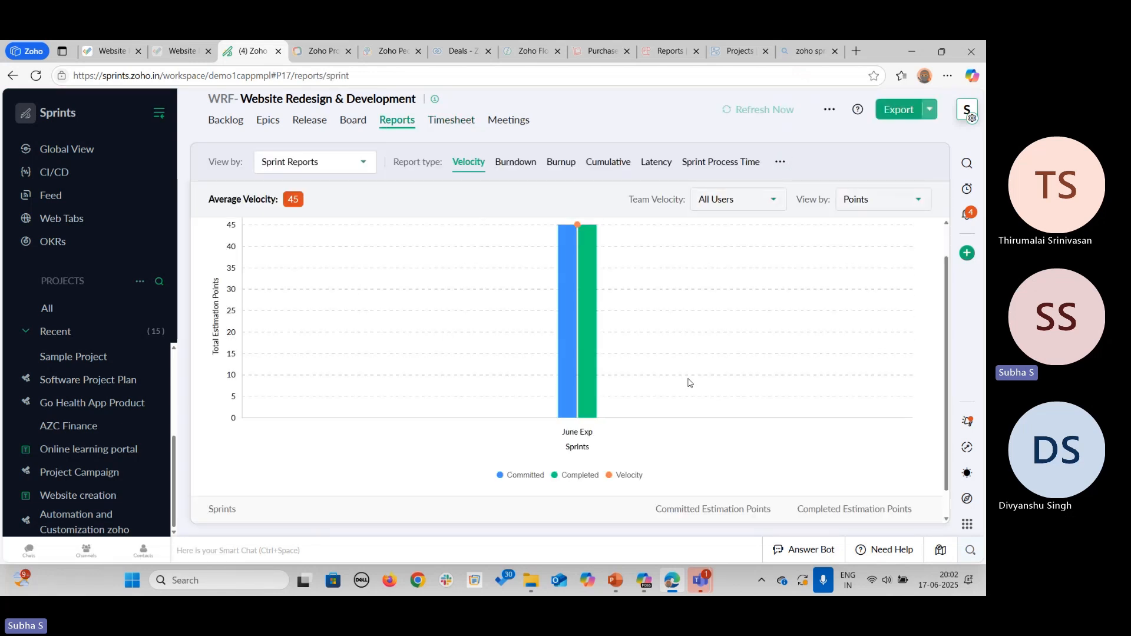
scroll(690, 383, "up", 2)
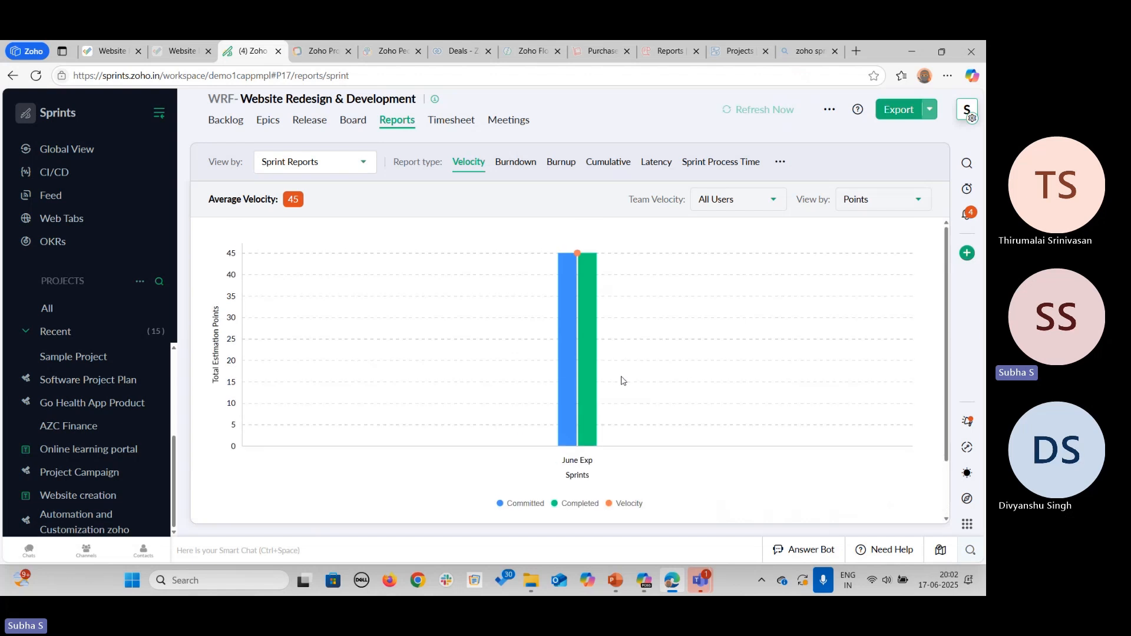
mouse_move(567, 328)
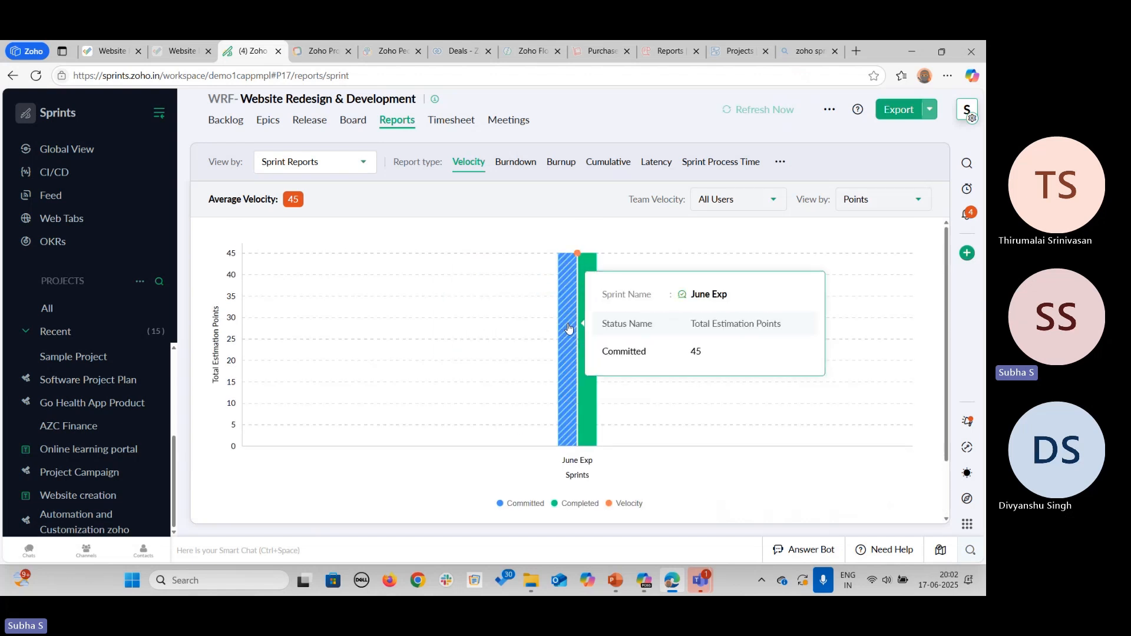
Step: Show the Epic Progress report for the Mobile Responsiveness epic
left_click(364, 170)
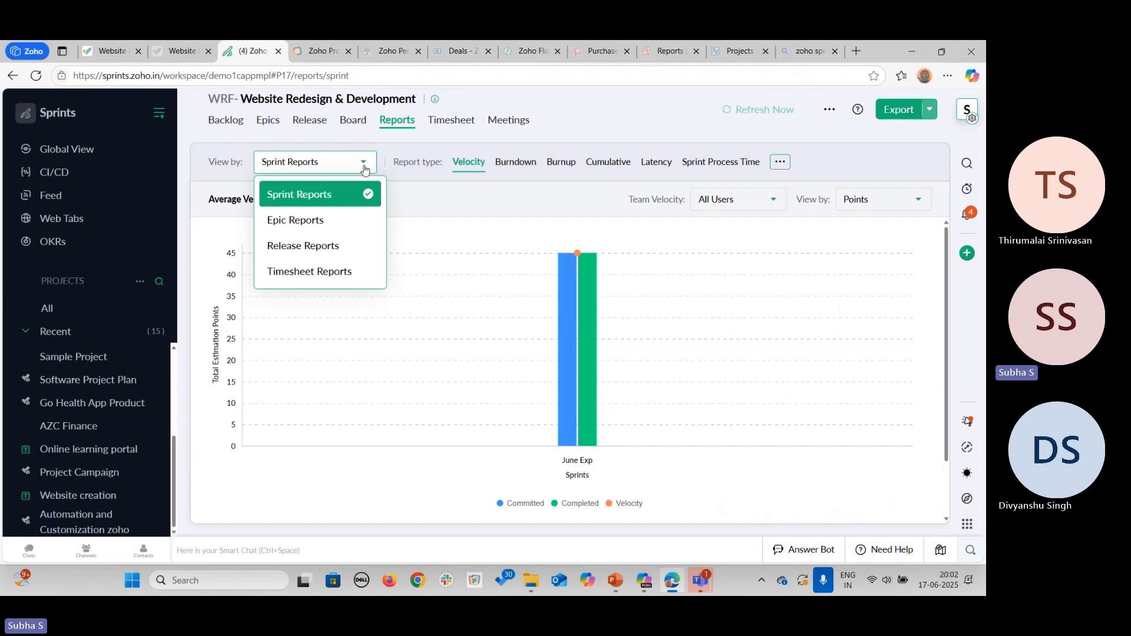
left_click(336, 224)
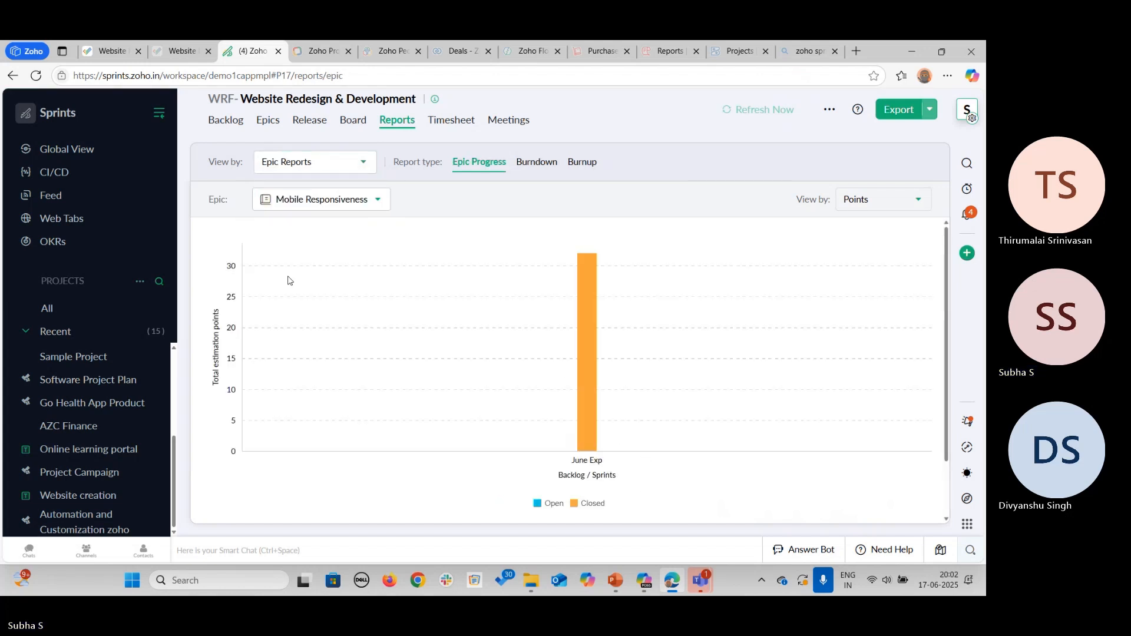
mouse_move(635, 422)
scroll(599, 419, "down", 1)
scroll(599, 420, "up", 1)
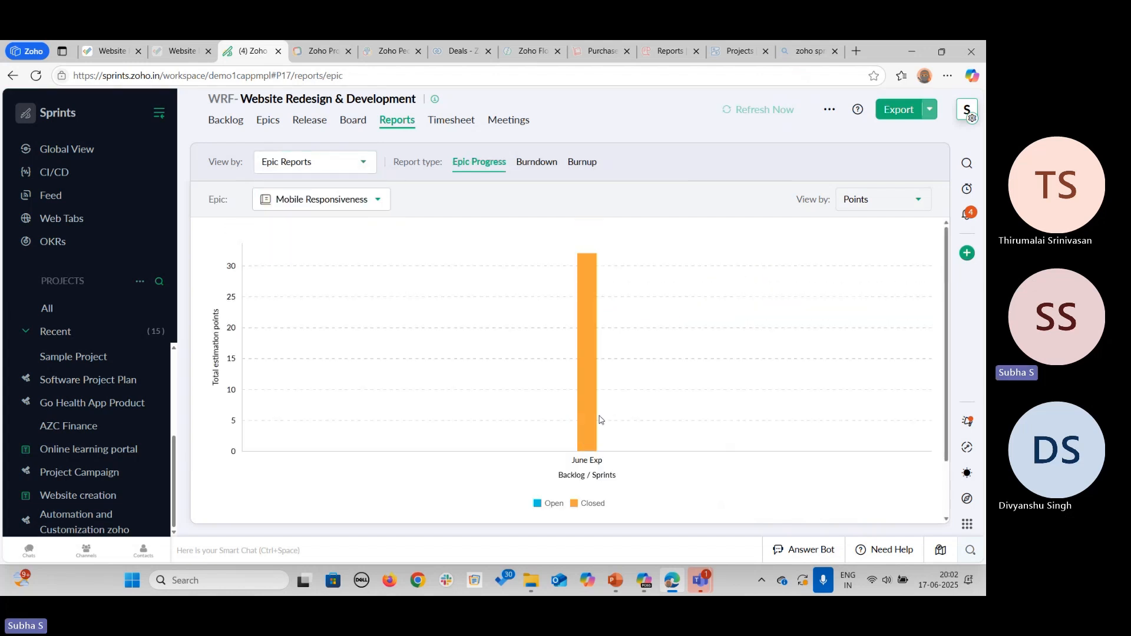
Step: View the Burndown and Burnup epic reports for the Mobile Responsiveness epic
left_click(346, 165)
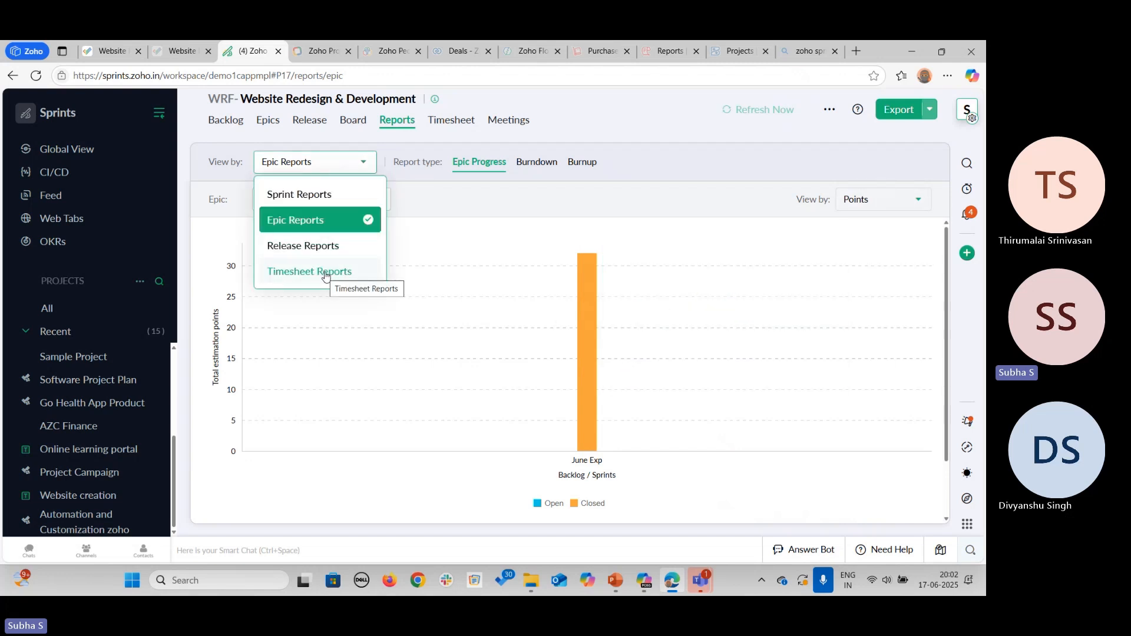
left_click(605, 195)
left_click(536, 163)
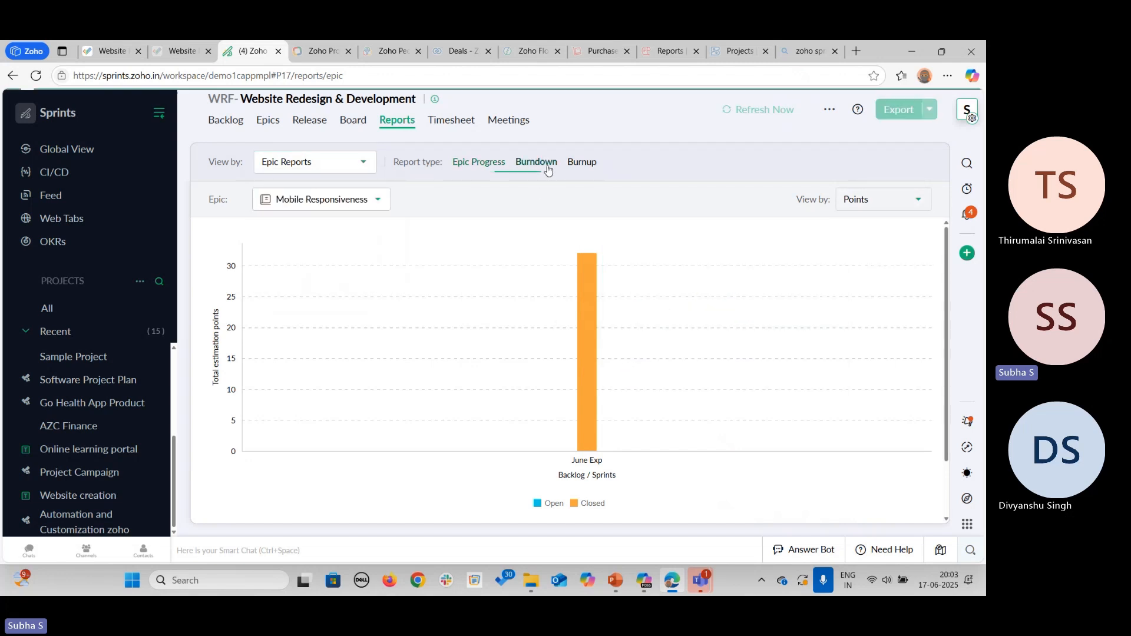
left_click(581, 164)
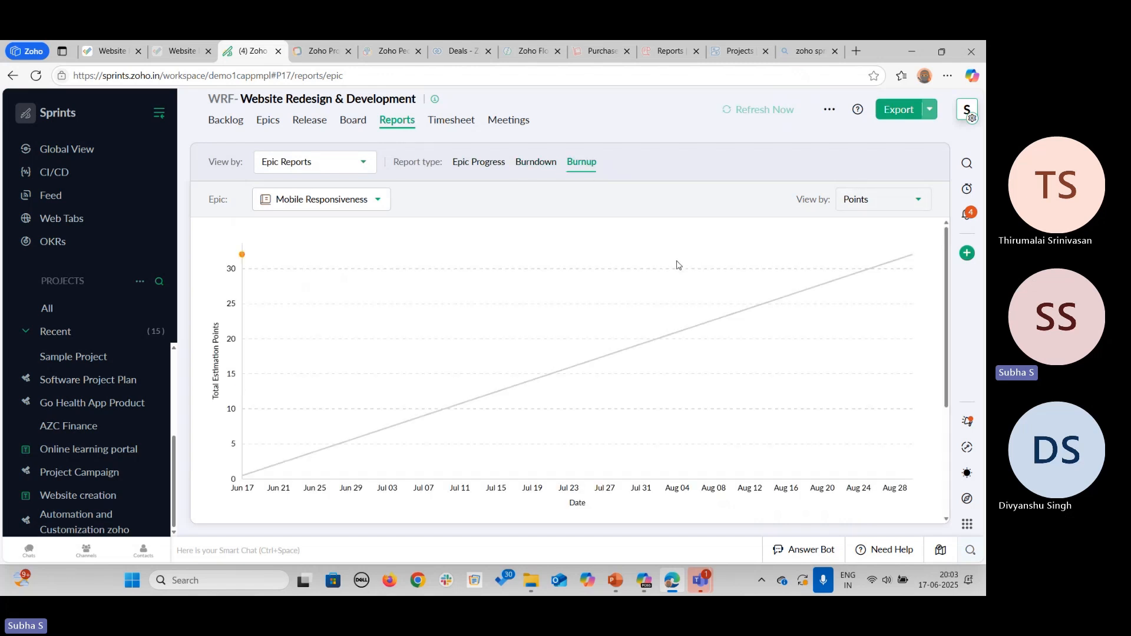
Step: Return to the sprint reports and show the Burndown report for the JUL Exp sprint
left_click(294, 165)
left_click(293, 192)
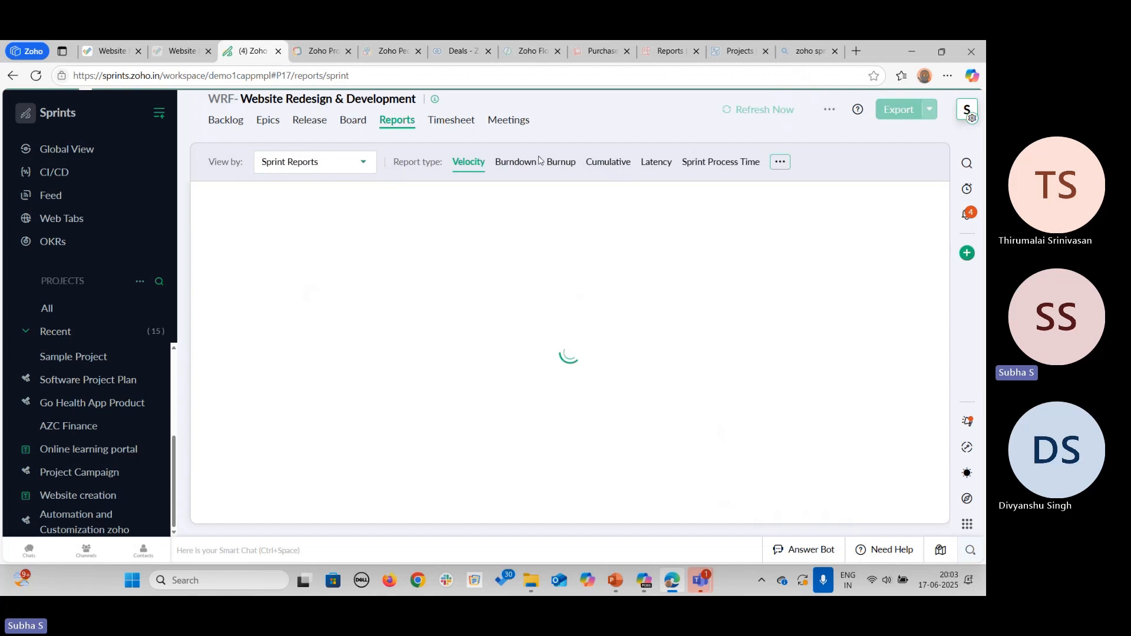
left_click(513, 163)
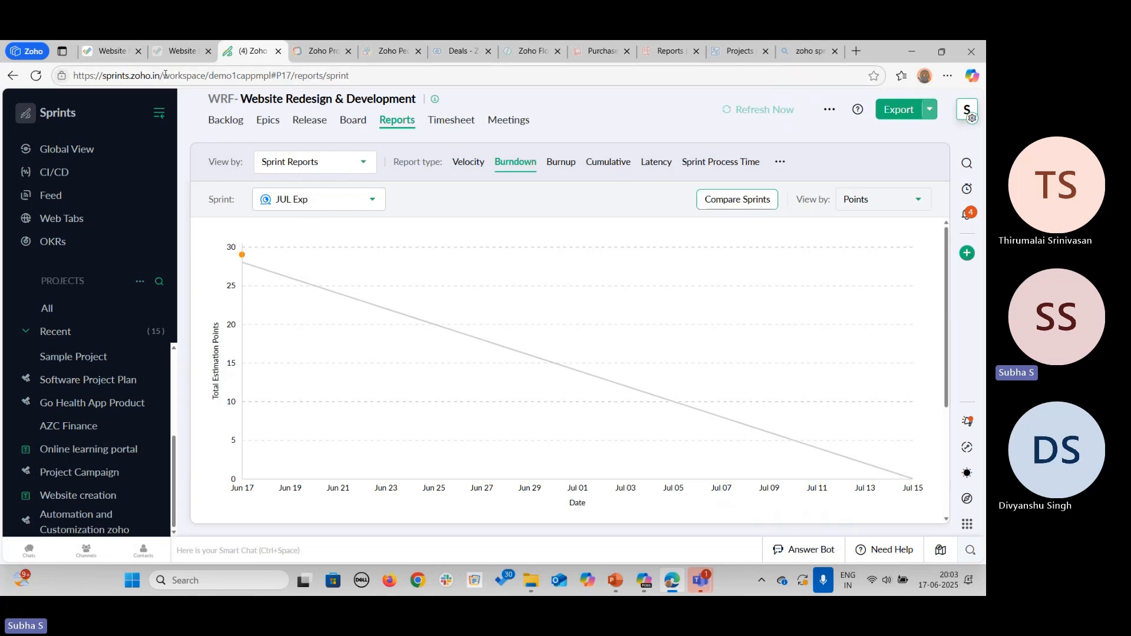
Step: Switch to Zoho Projects, open IT Support Project and add it to Zoho Sprints as a Scrum project
left_click(112, 49)
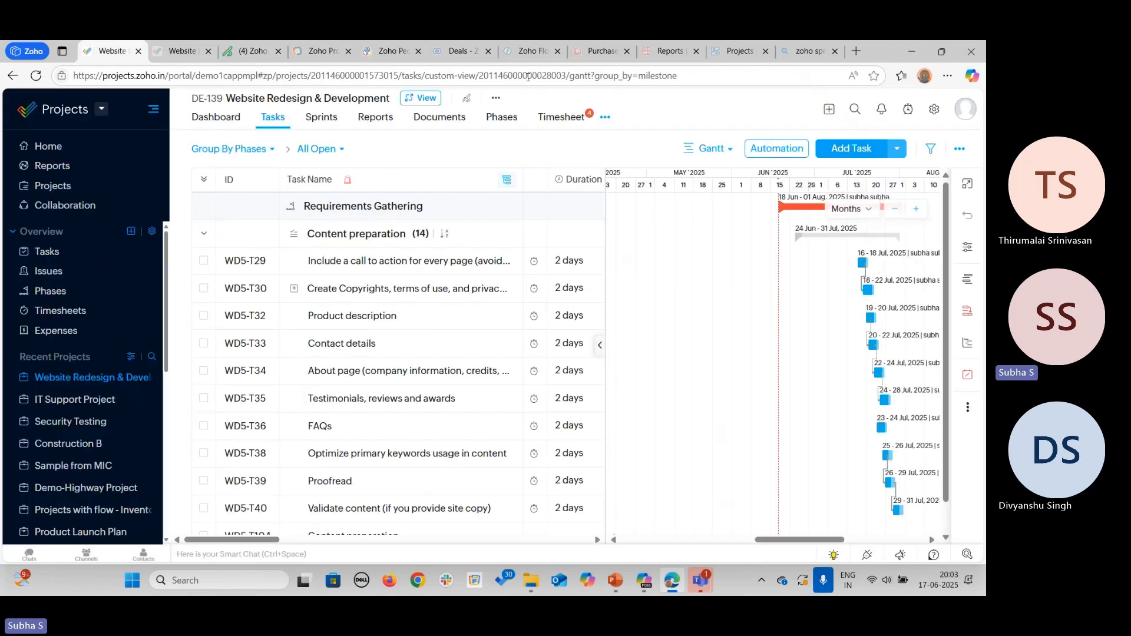
left_click(81, 187)
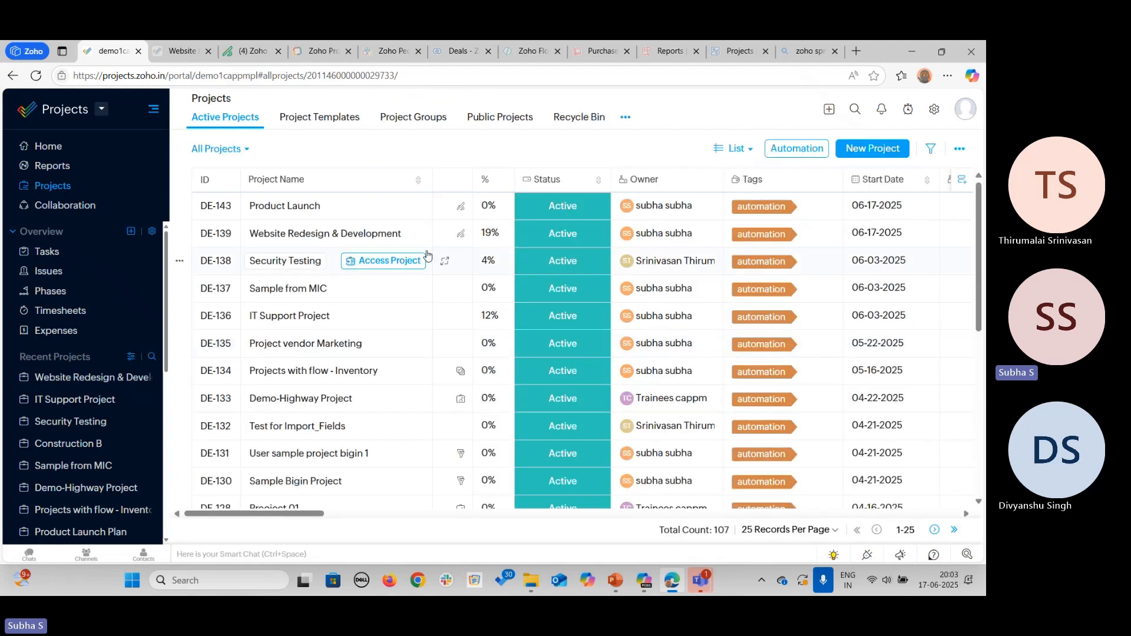
left_click(402, 319)
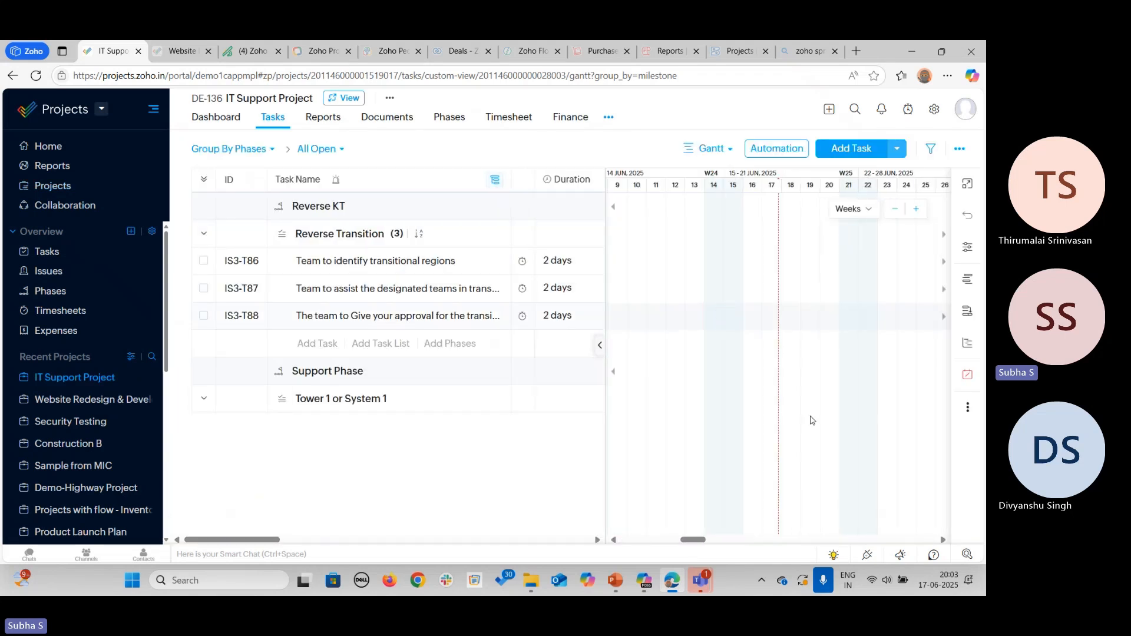
left_click_drag(692, 538, 669, 540)
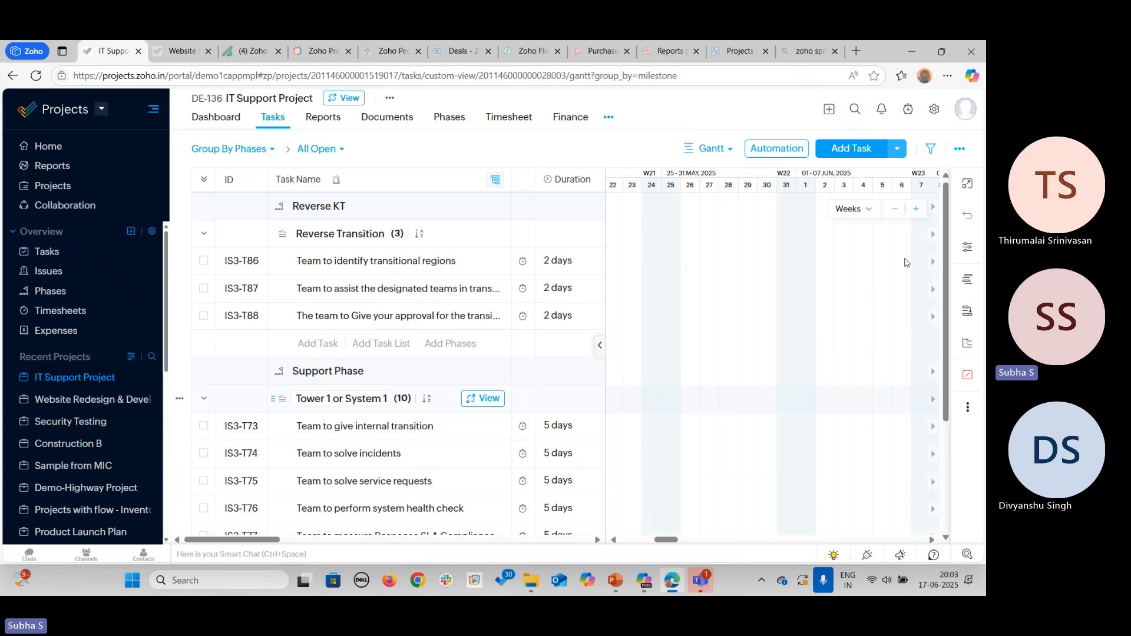
left_click(356, 99)
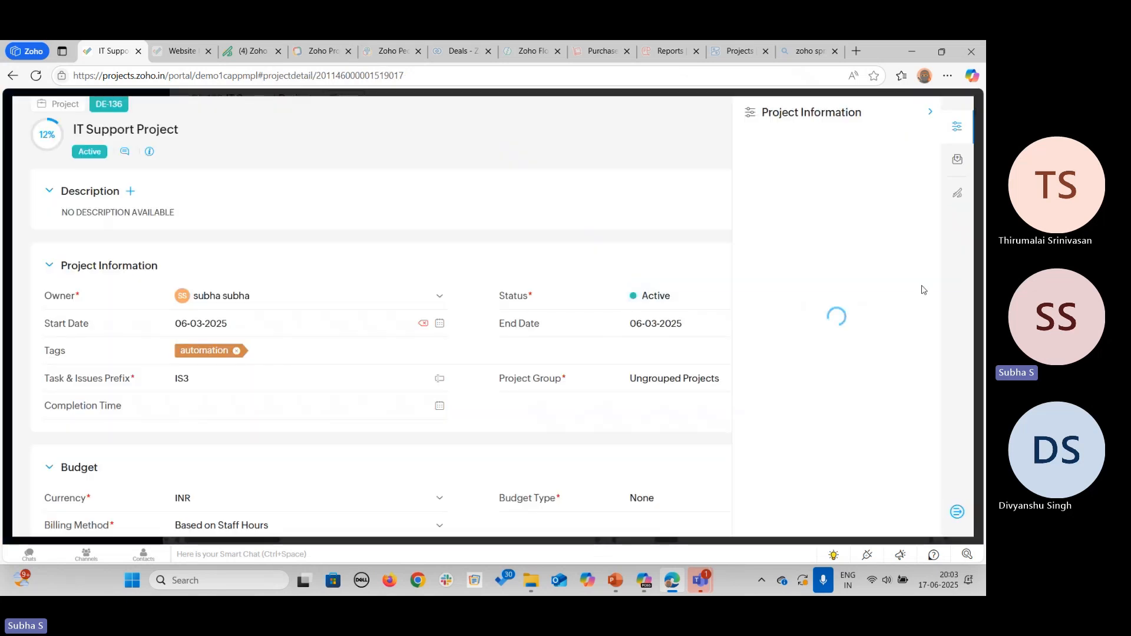
left_click(958, 196)
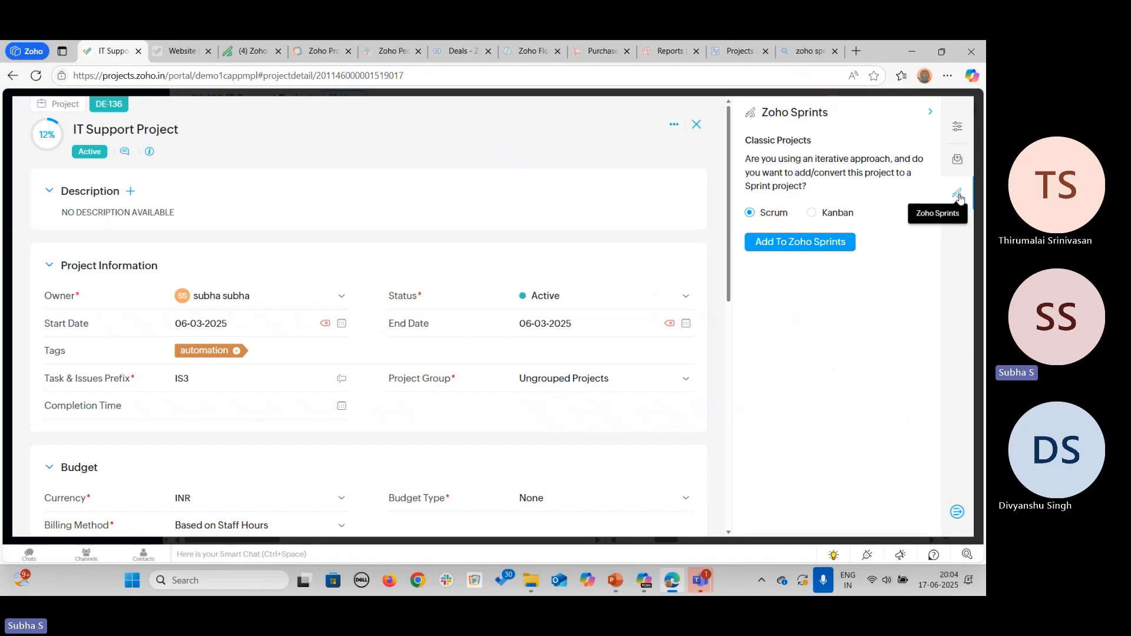
left_click(822, 245)
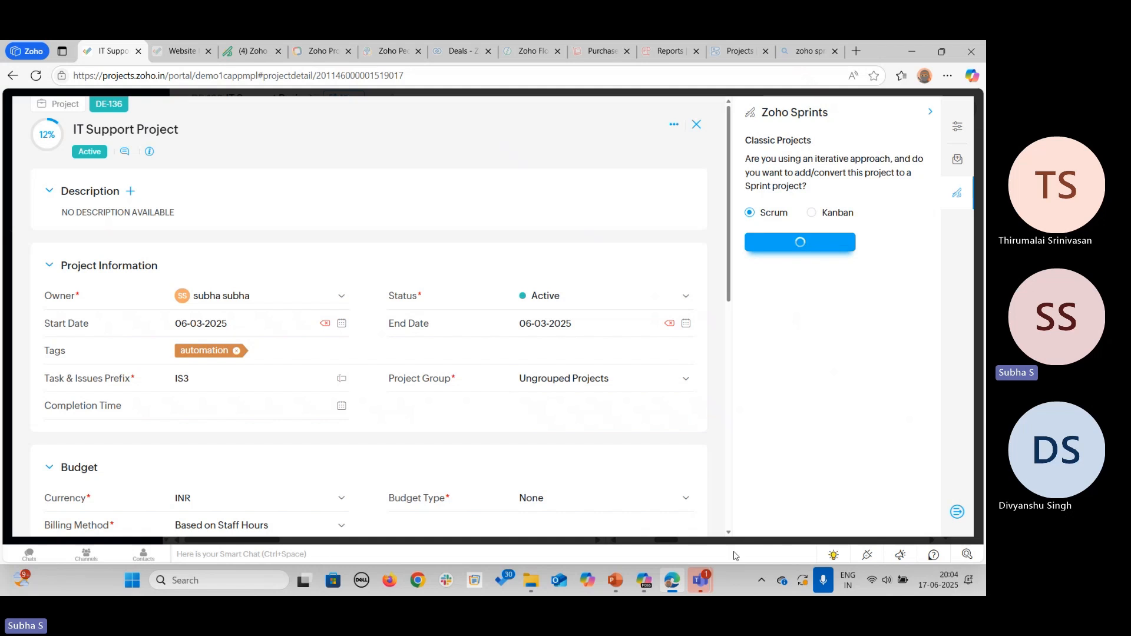
Step: Open the Website Redesign & Development project DE-139 from the projects list and show its sprints
left_click(166, 52)
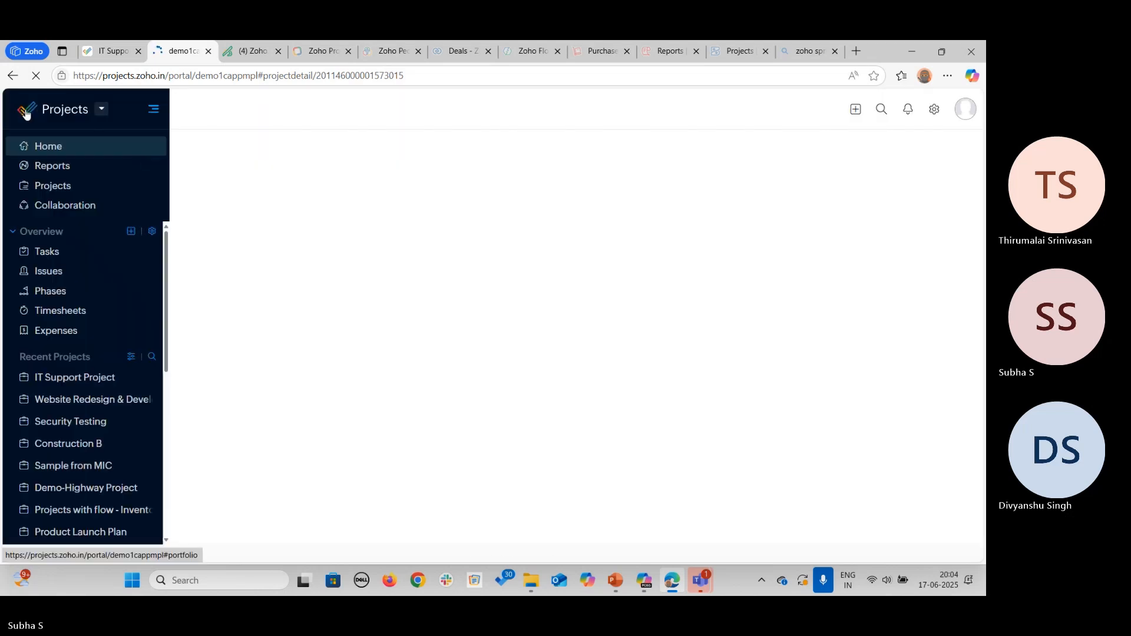
left_click(73, 187)
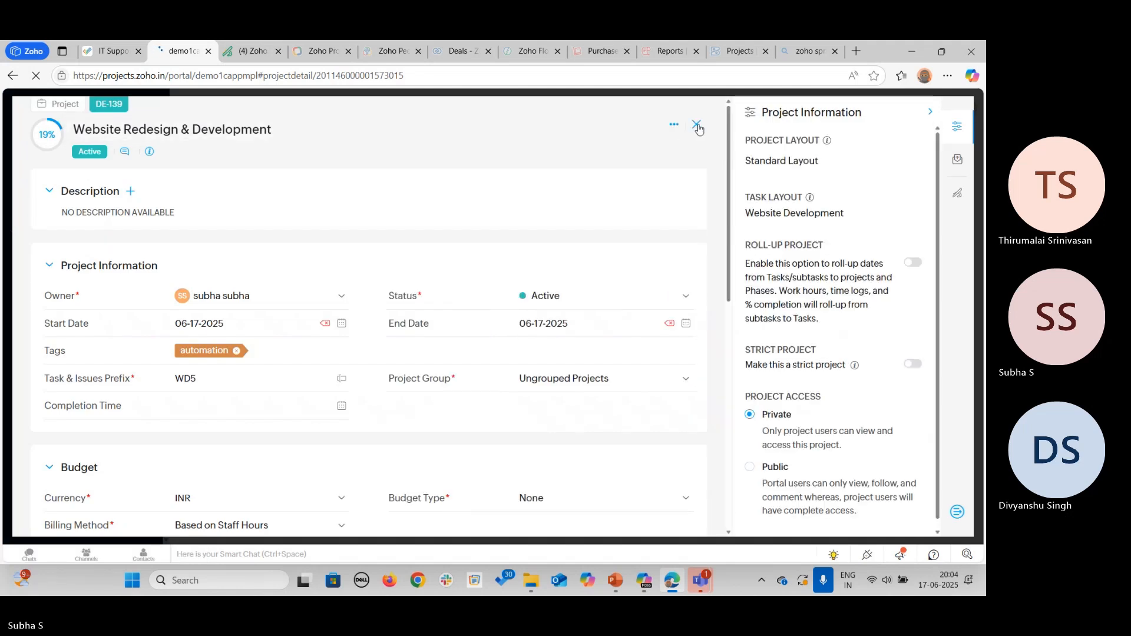
left_click(697, 126)
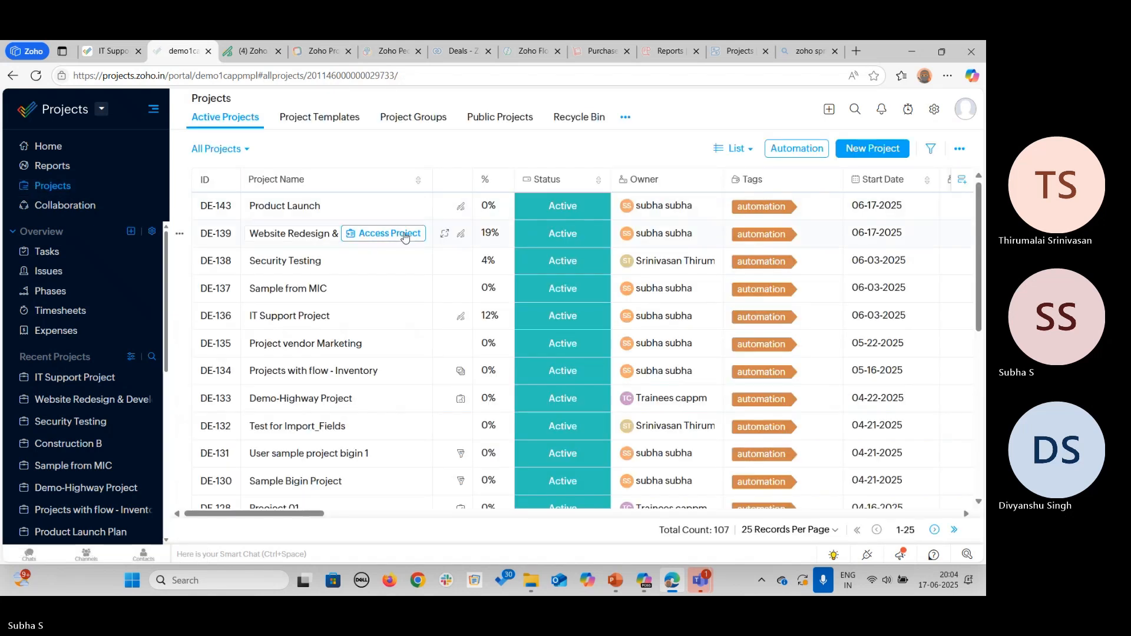
left_click(401, 237)
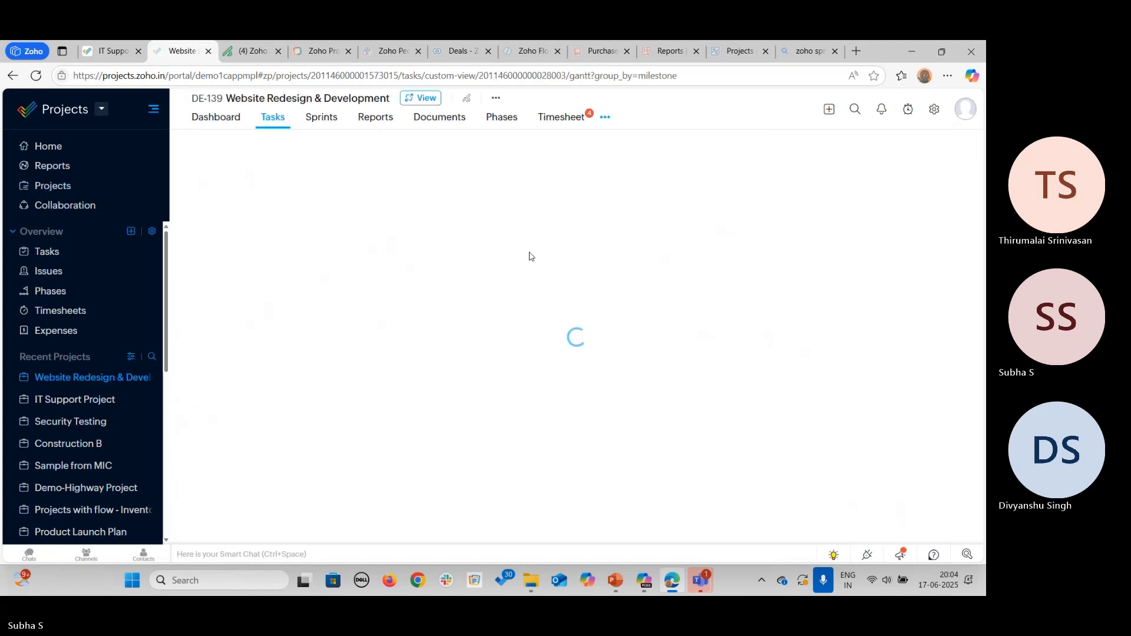
left_click(323, 122)
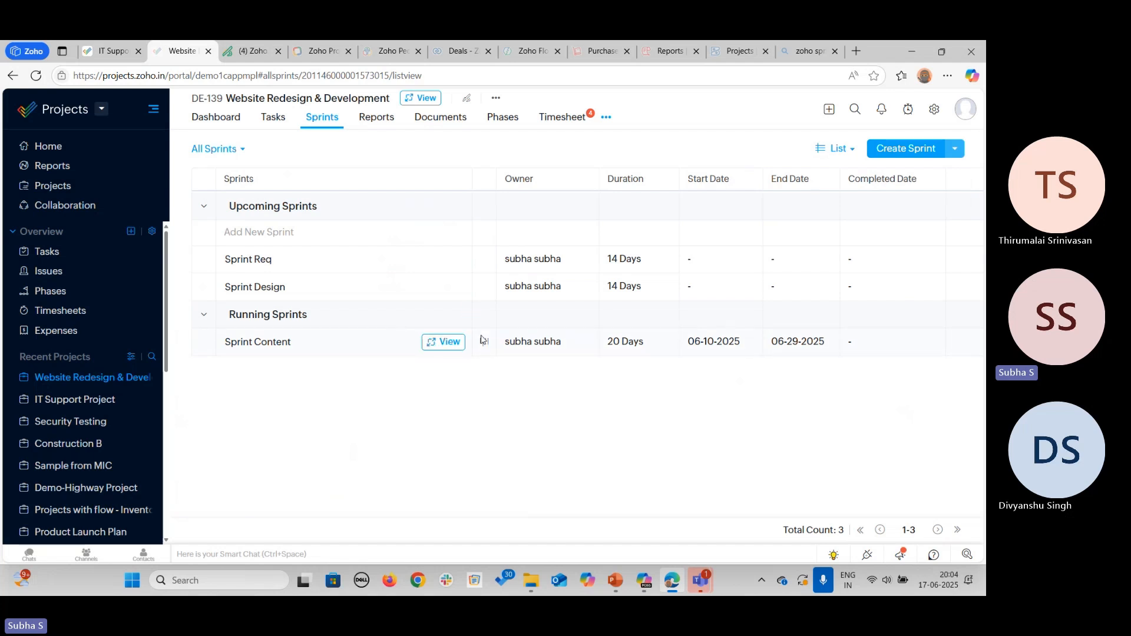
Step: View the details and work items of the running sprint Sprint Content, and close its details
left_click(446, 344)
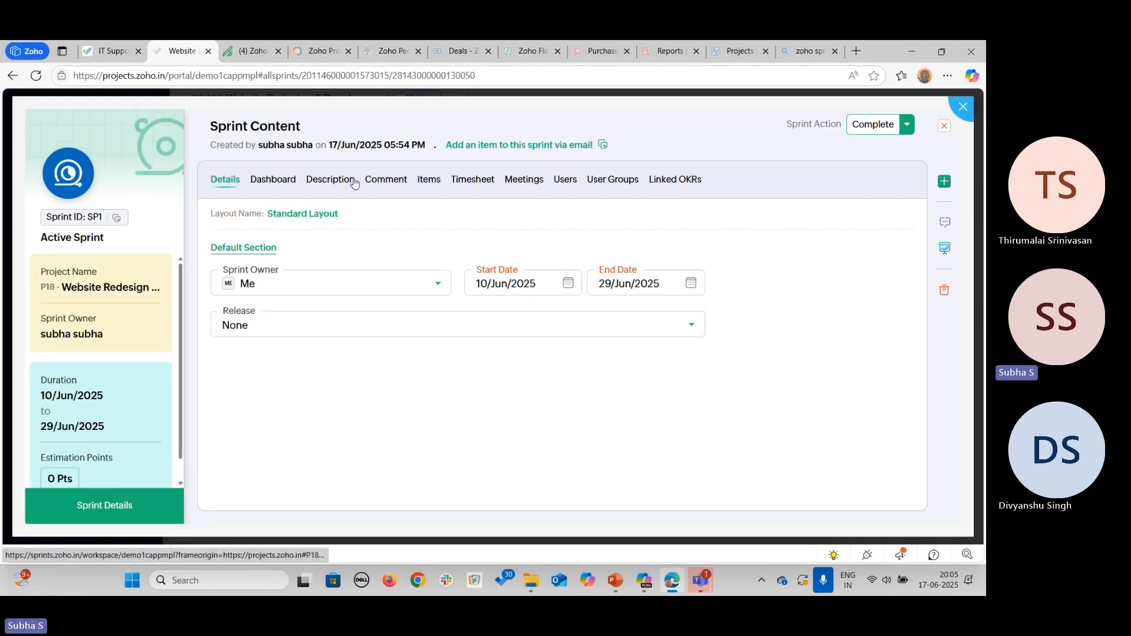
left_click(432, 182)
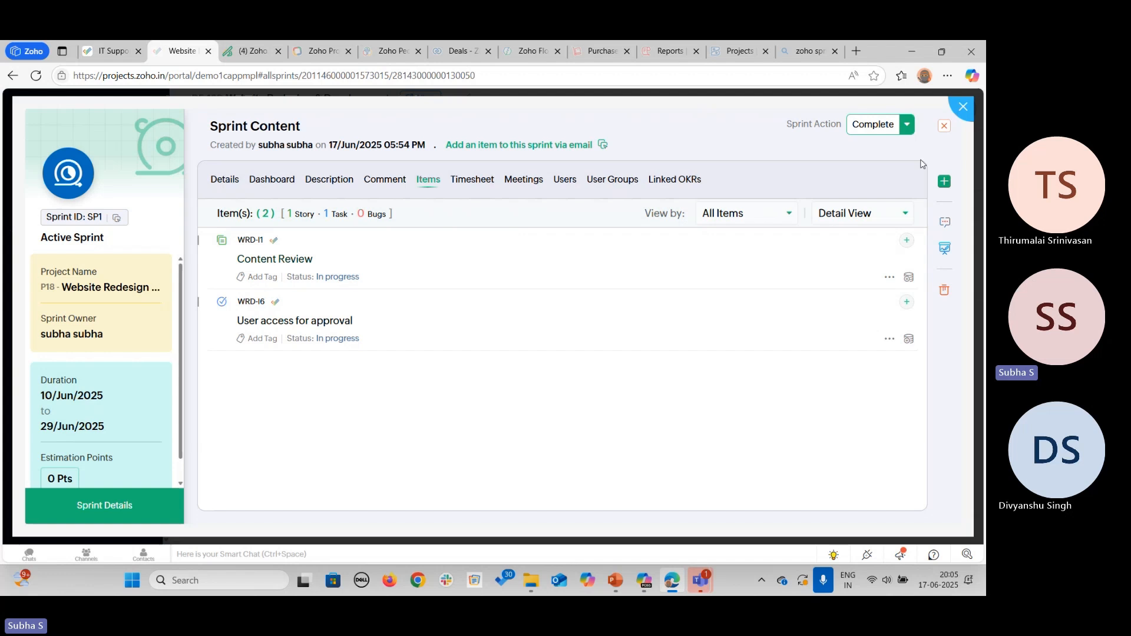
left_click(963, 105)
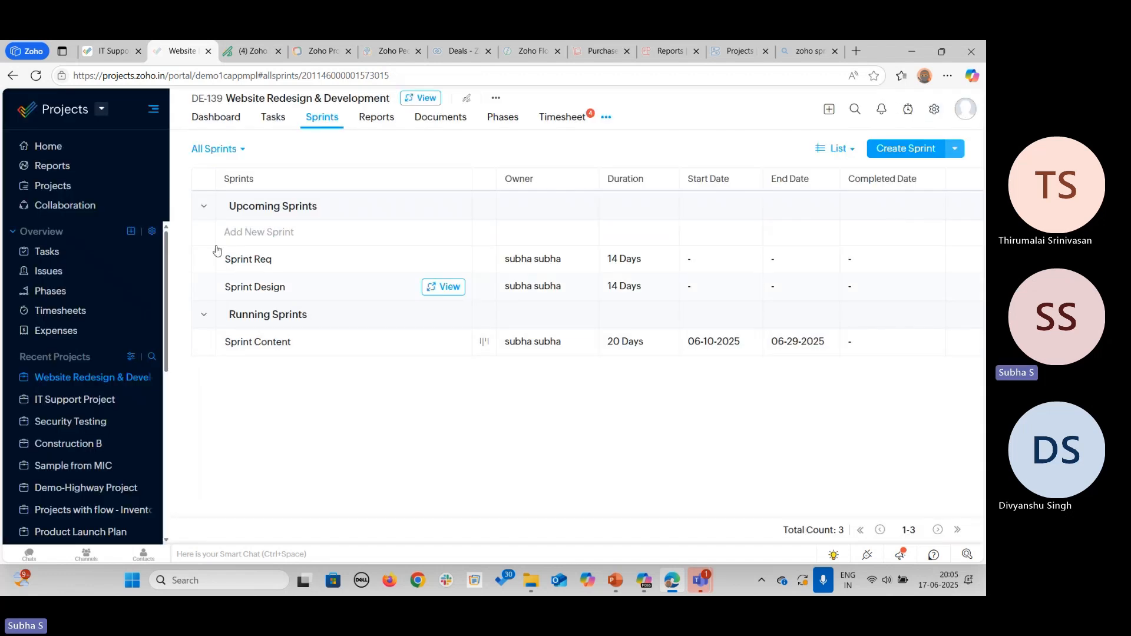
Step: Show the project's sprint backlog and move the Content framework item WRD-I3 into Sprint Req
left_click(223, 151)
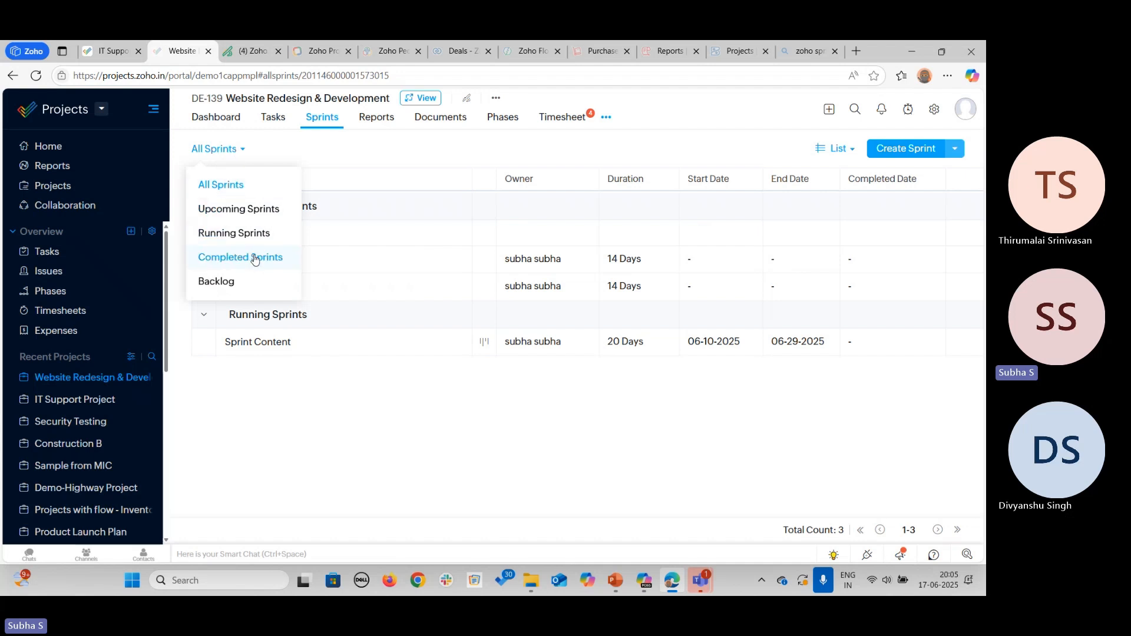
left_click(216, 282)
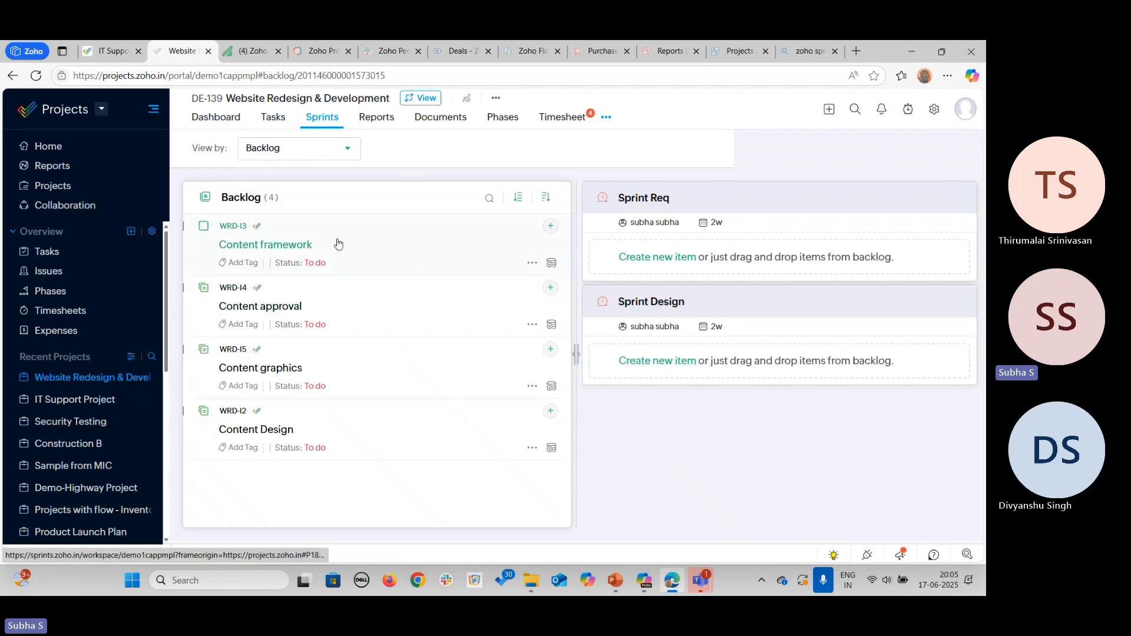
left_click_drag(338, 244, 653, 246)
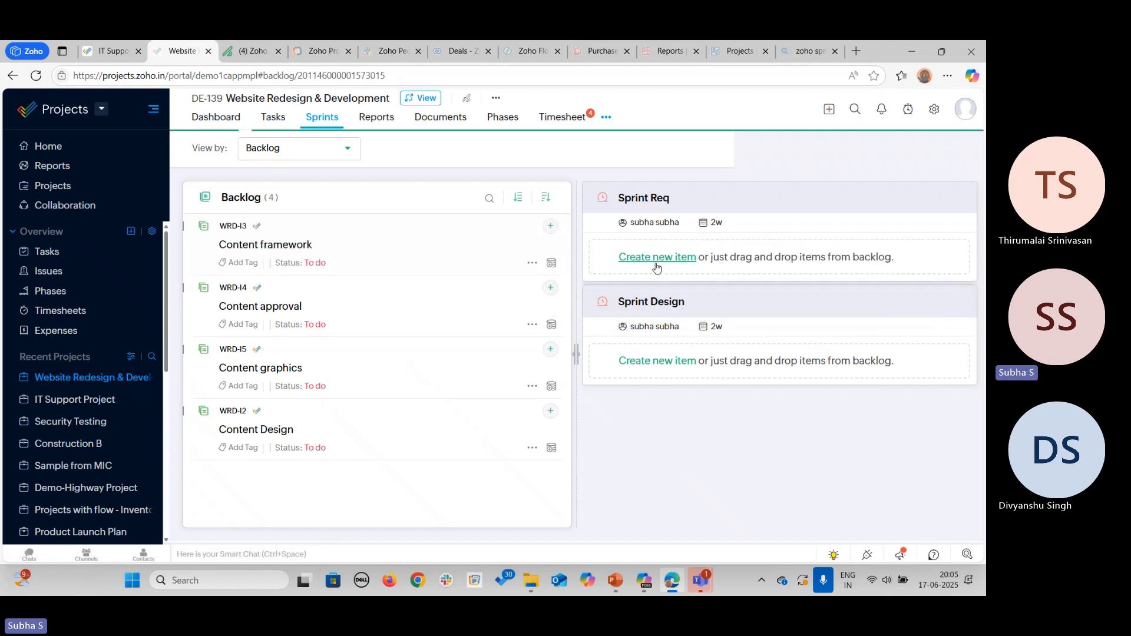
Step: Move backlog items WRD-I4 Content approval and WRD-I2 Content Design into Sprint Design, and WRD-I5 Content graphics into Sprint Req
left_click_drag(353, 222, 677, 400)
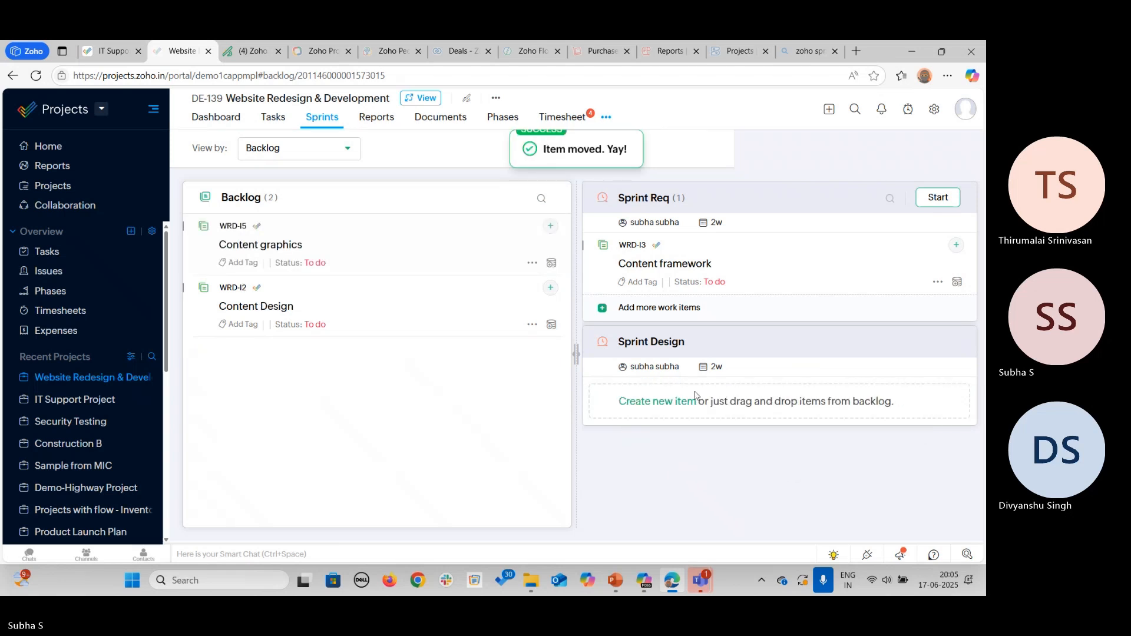
left_click_drag(386, 232, 701, 229)
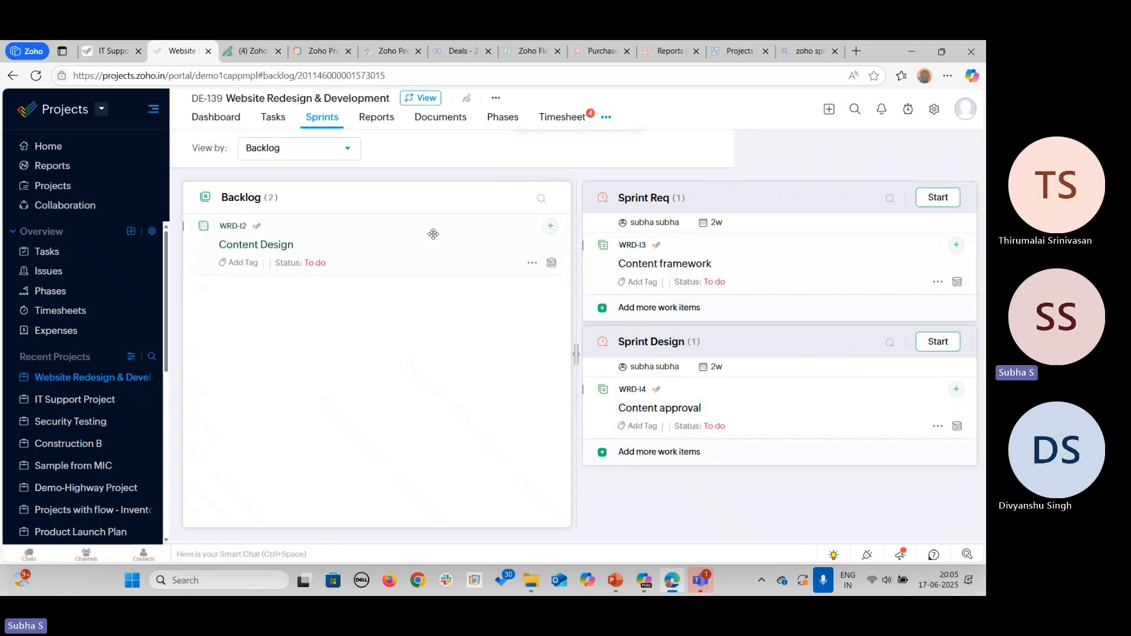
left_click_drag(433, 234, 658, 422)
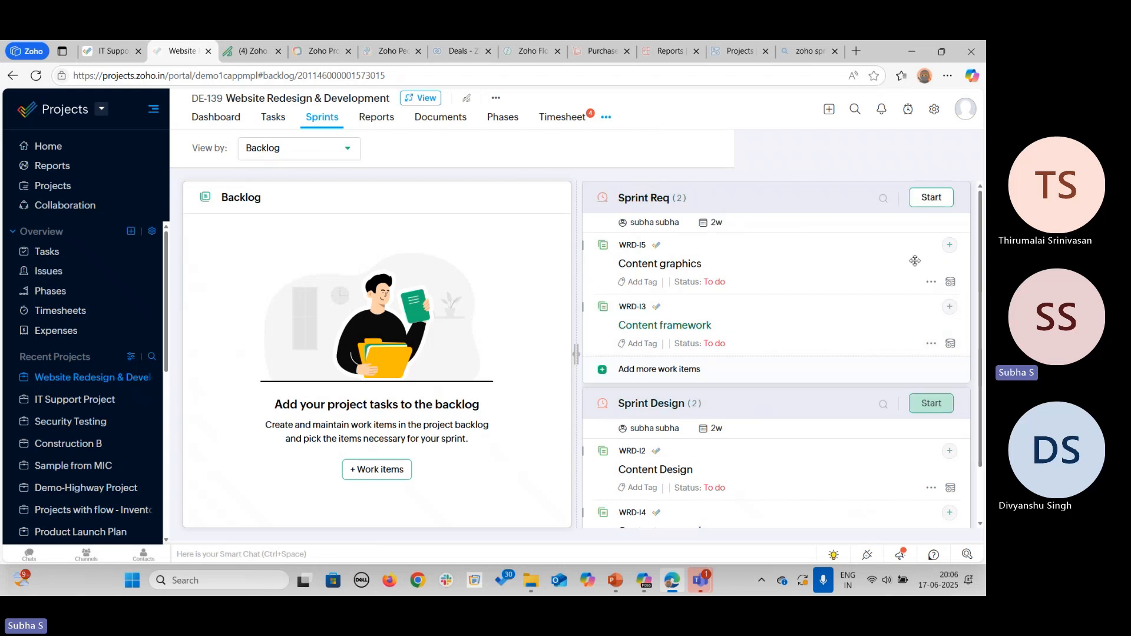
Step: Start Sprint Req running from 17/Jun/2025 to 30/Jun/2025, and show the project's list of all sprints
left_click(934, 200)
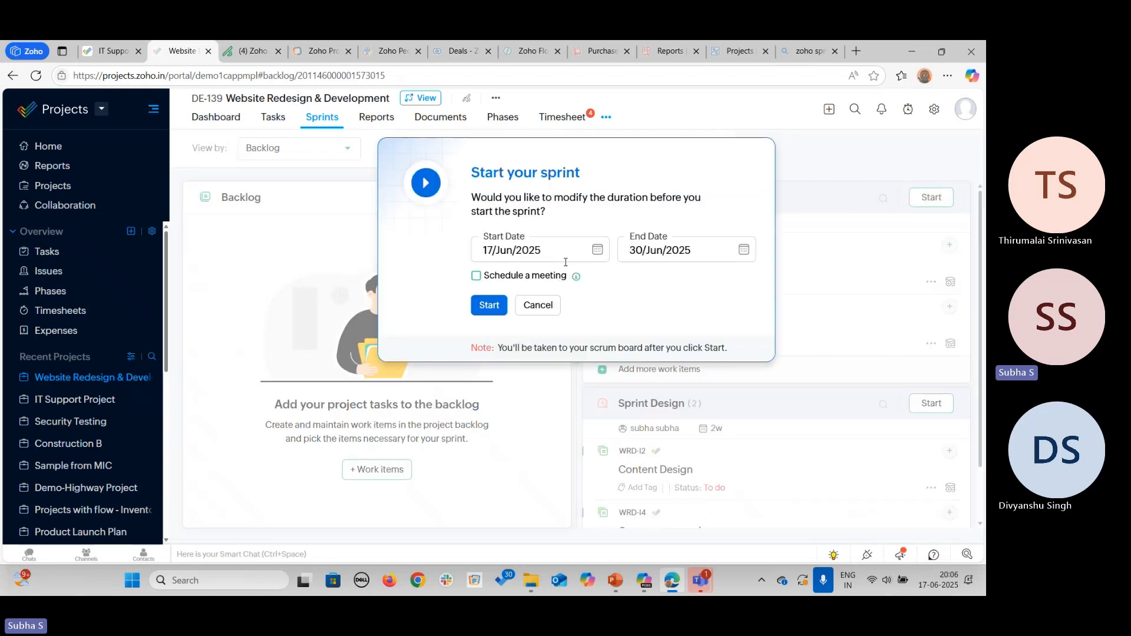
left_click(490, 305)
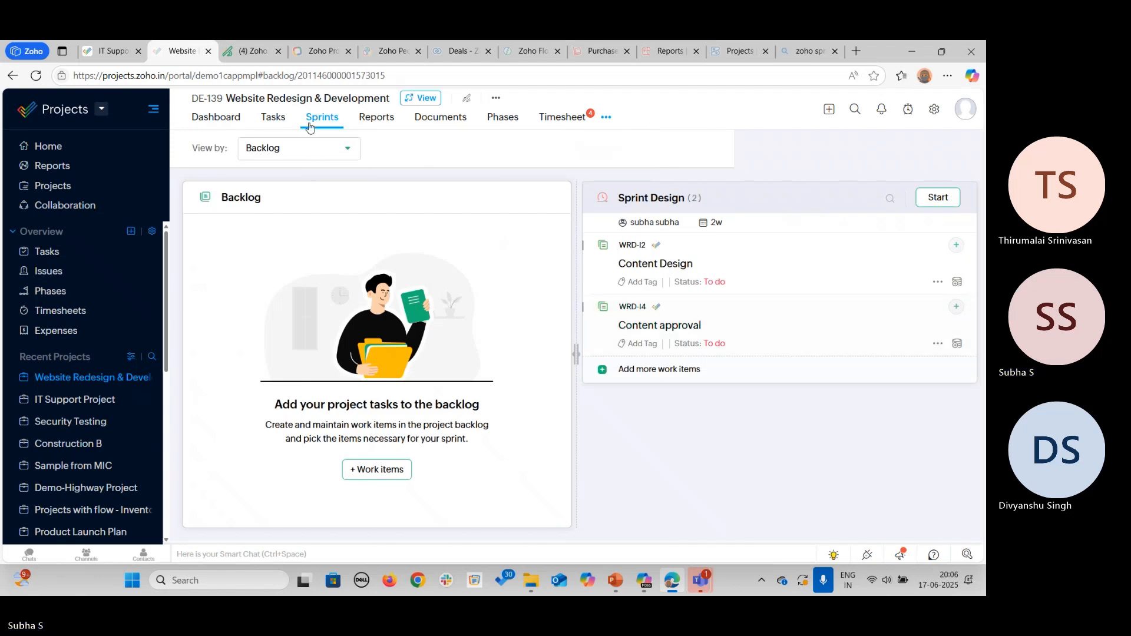
left_click(279, 119)
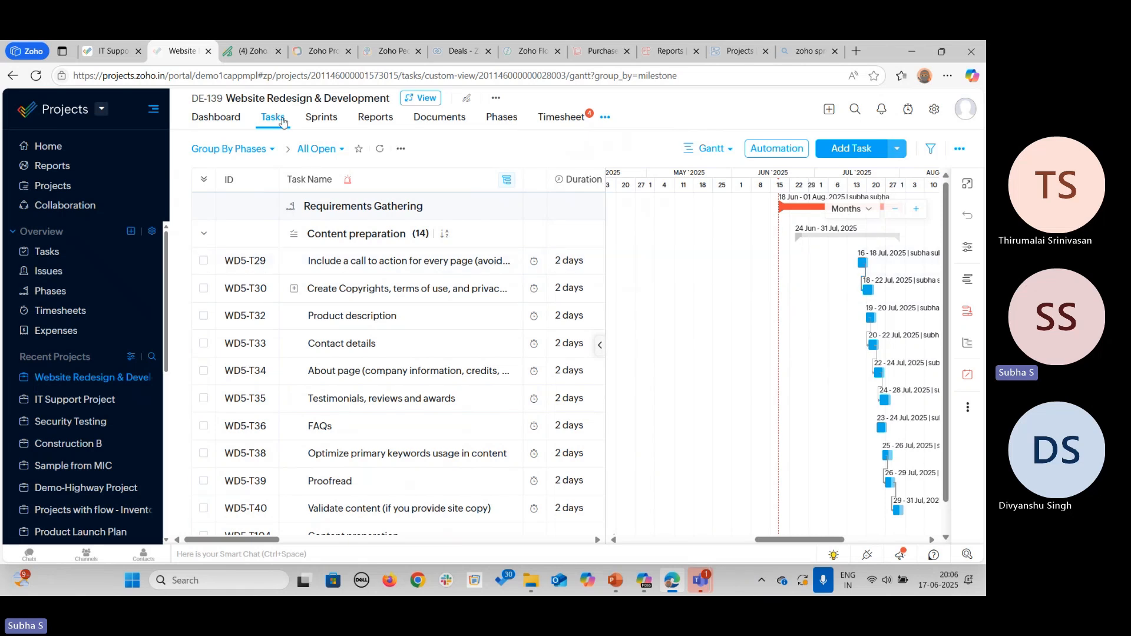
left_click_drag(343, 118, 335, 118)
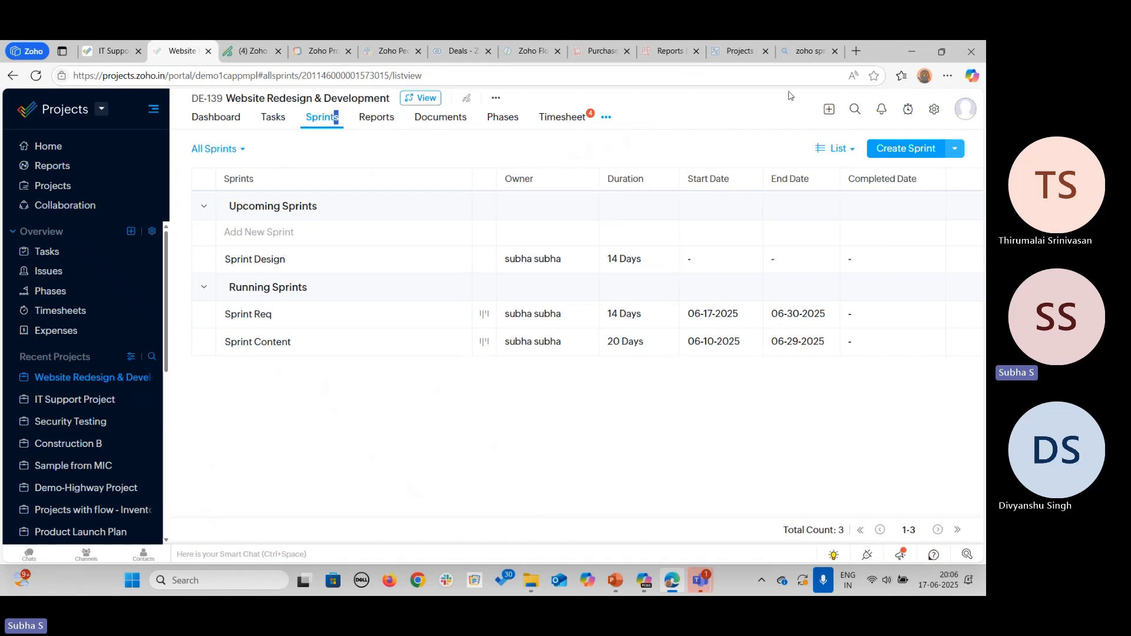
Step: Switch to the Agile_Hybrid_Zoho_Webinar.pptx presentation in PowerPoint and show the Key Takeaways slide
left_click(615, 580)
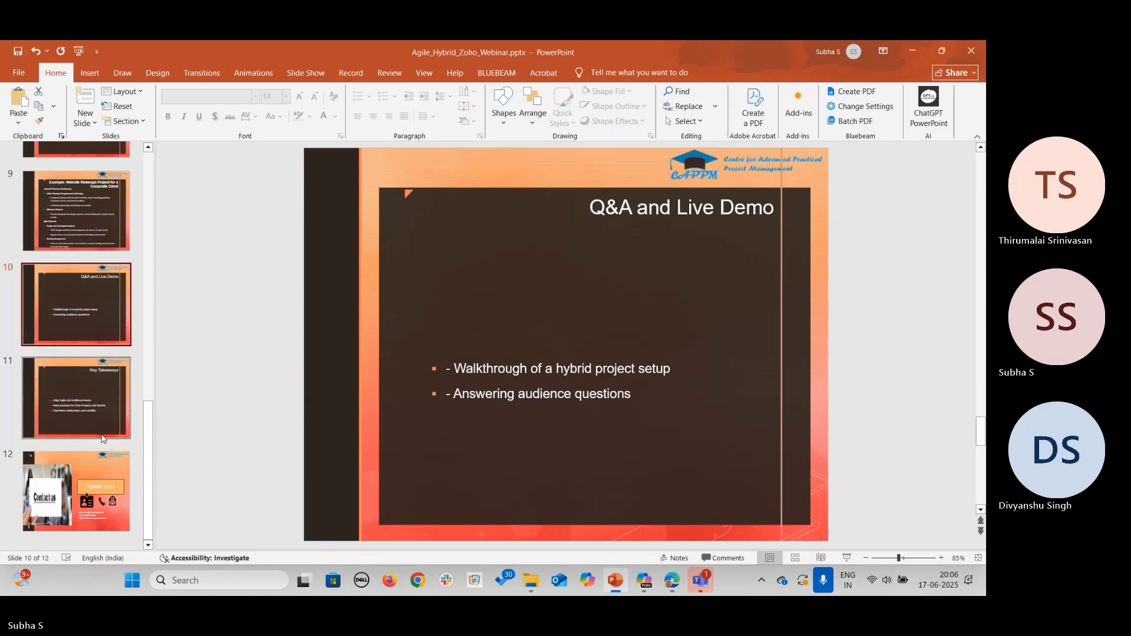
left_click(101, 391)
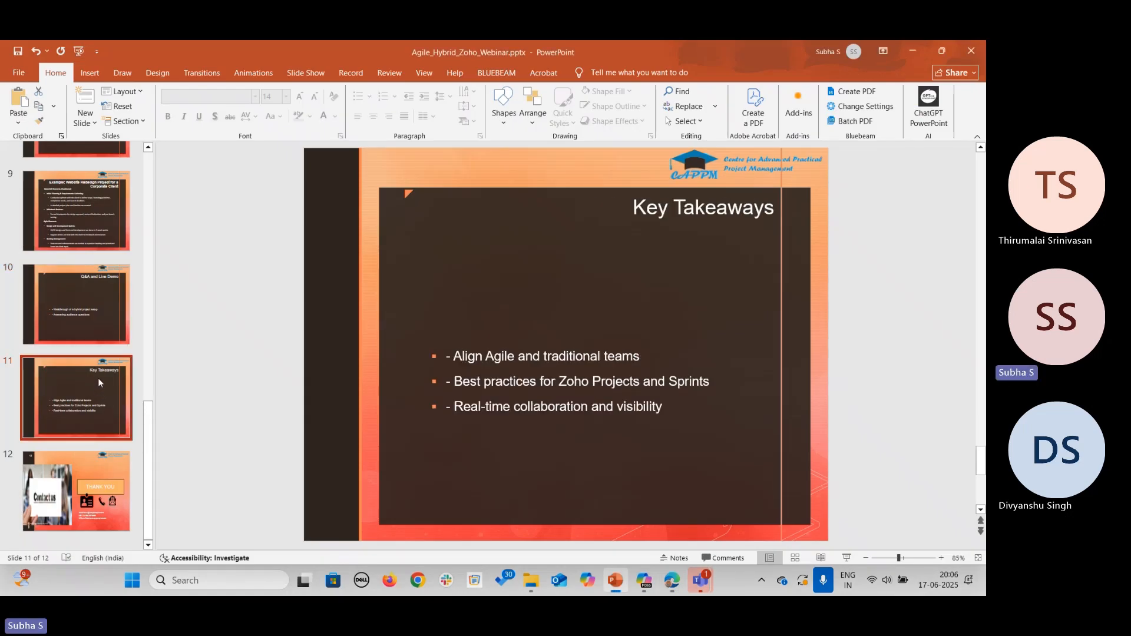